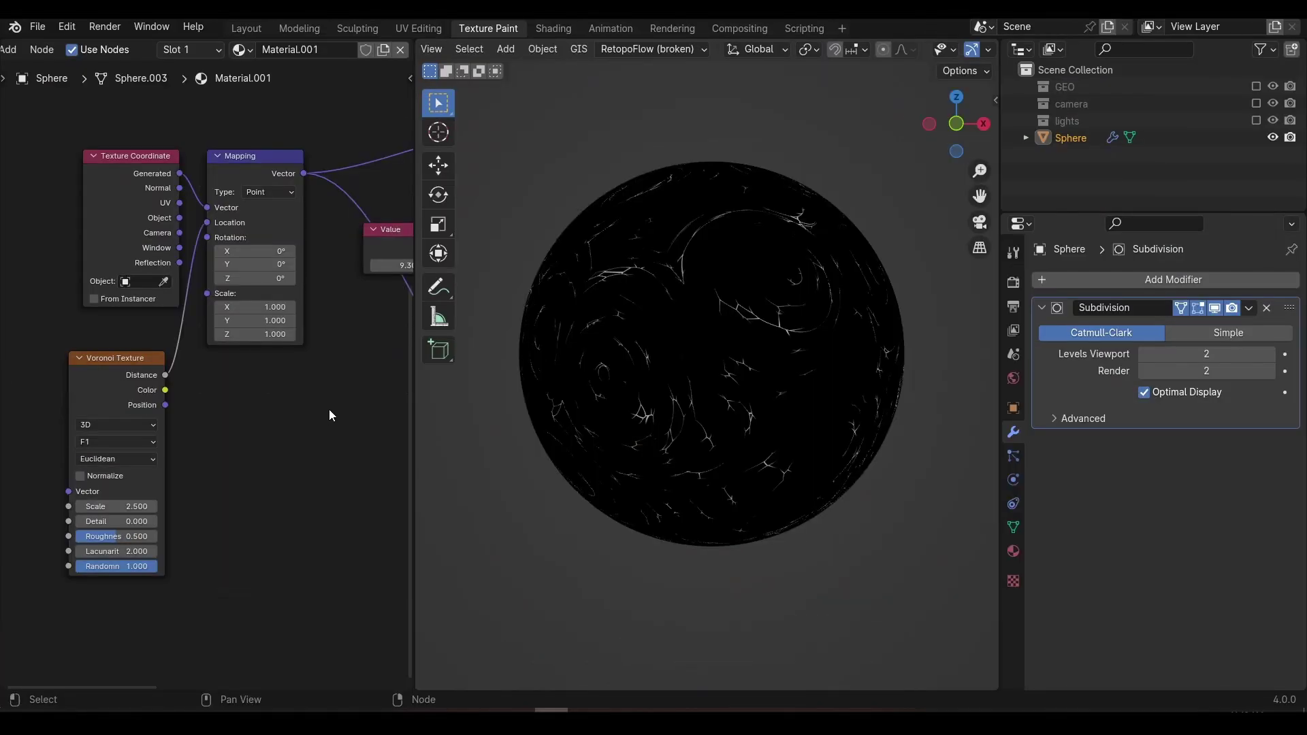
Step: Examine the finished shield's scratched-metal material nodes and the area lights of the completed scene
{"action": "scroll", "coordinate": [249, 334], "scroll_direction": "down", "scroll_amount": 2}
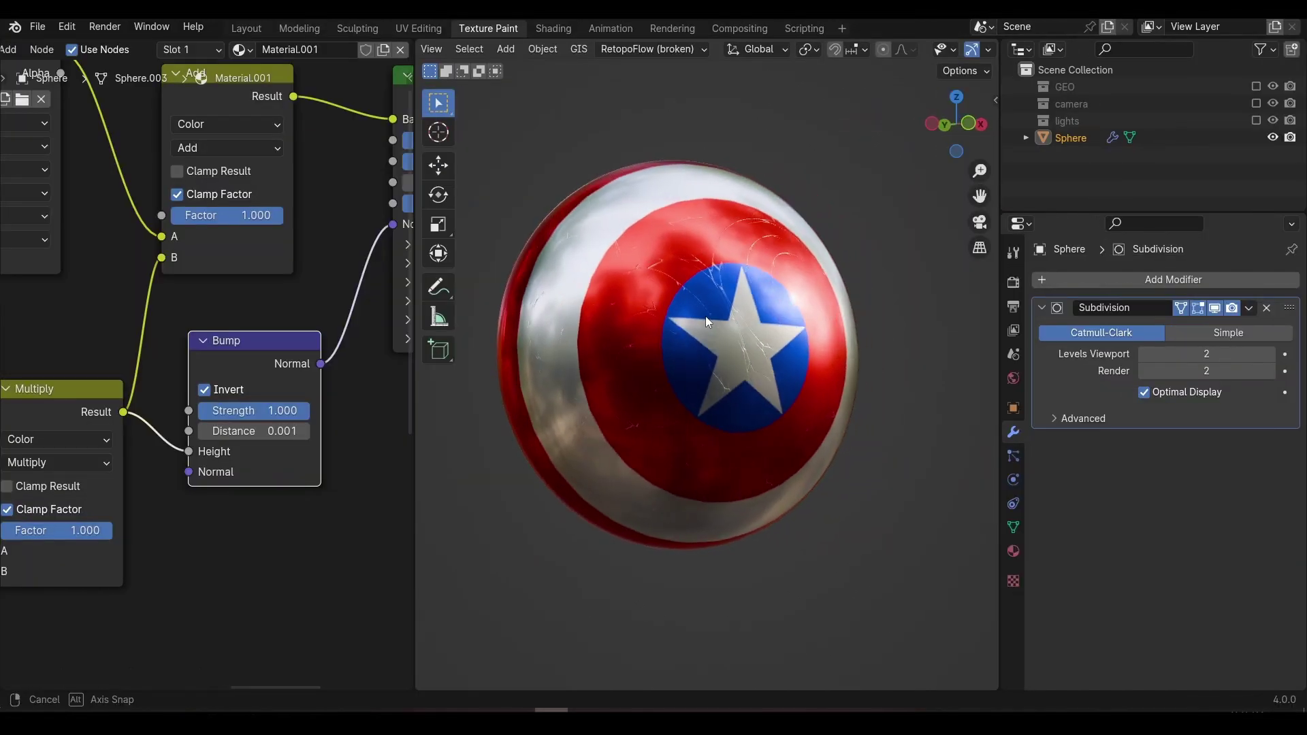
{"action": "scroll", "coordinate": [187, 345], "scroll_direction": "down", "scroll_amount": 6}
{"action": "left_click_drag", "start_coordinate": [20, 266], "coordinate": [260, 565]}
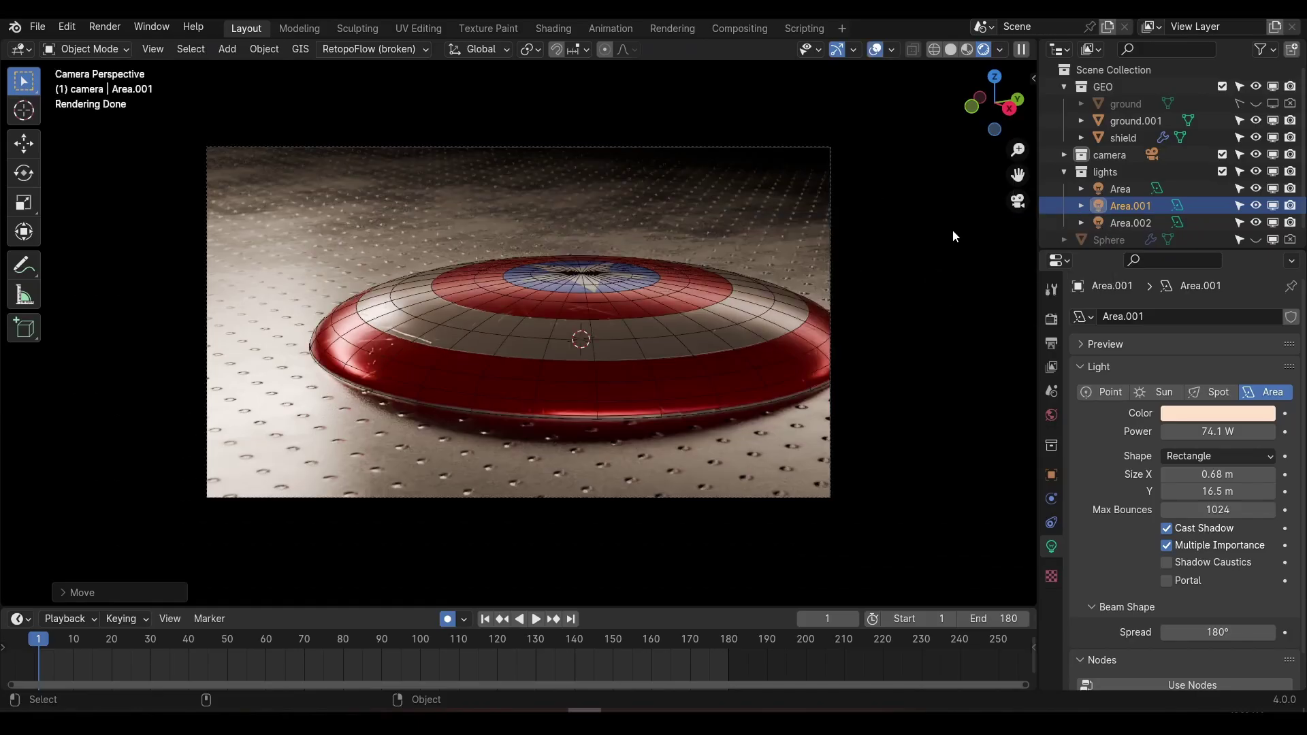
{"action": "middle_click_drag", "start_coordinate": [925, 305], "coordinate": [846, 307]}
{"action": "left_click_drag", "start_coordinate": [847, 309], "coordinate": [900, 314], "text": "alt"}
{"action": "scroll", "coordinate": [900, 315], "scroll_direction": "down", "scroll_amount": 8}
{"action": "middle_click_drag", "start_coordinate": [900, 314], "coordinate": [871, 323], "text": "alt"}
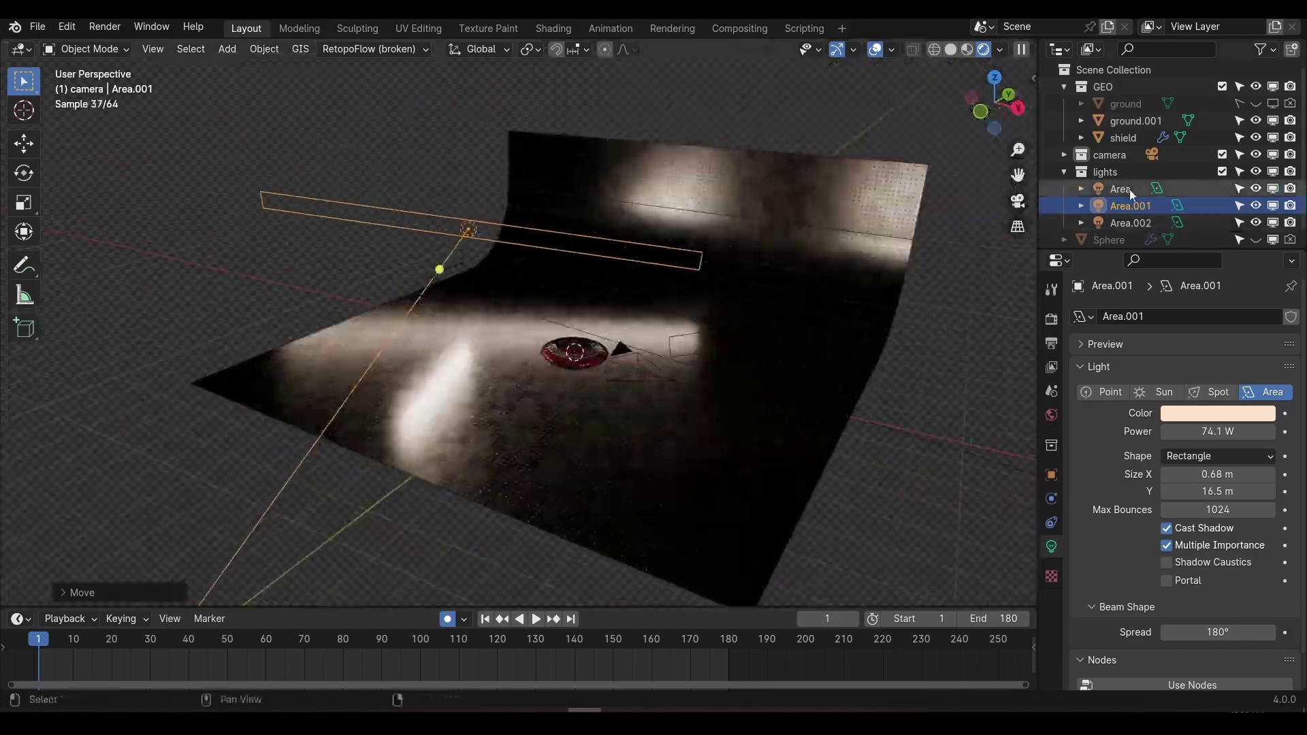
{"action": "left_click", "coordinate": [1127, 189]}
{"action": "left_click", "coordinate": [1117, 225], "text": "shift"}
{"action": "left_click_drag", "start_coordinate": [820, 287], "coordinate": [786, 282], "text": "alt"}
{"action": "right_click_drag", "start_coordinate": [785, 282], "coordinate": [787, 239], "text": "alt"}
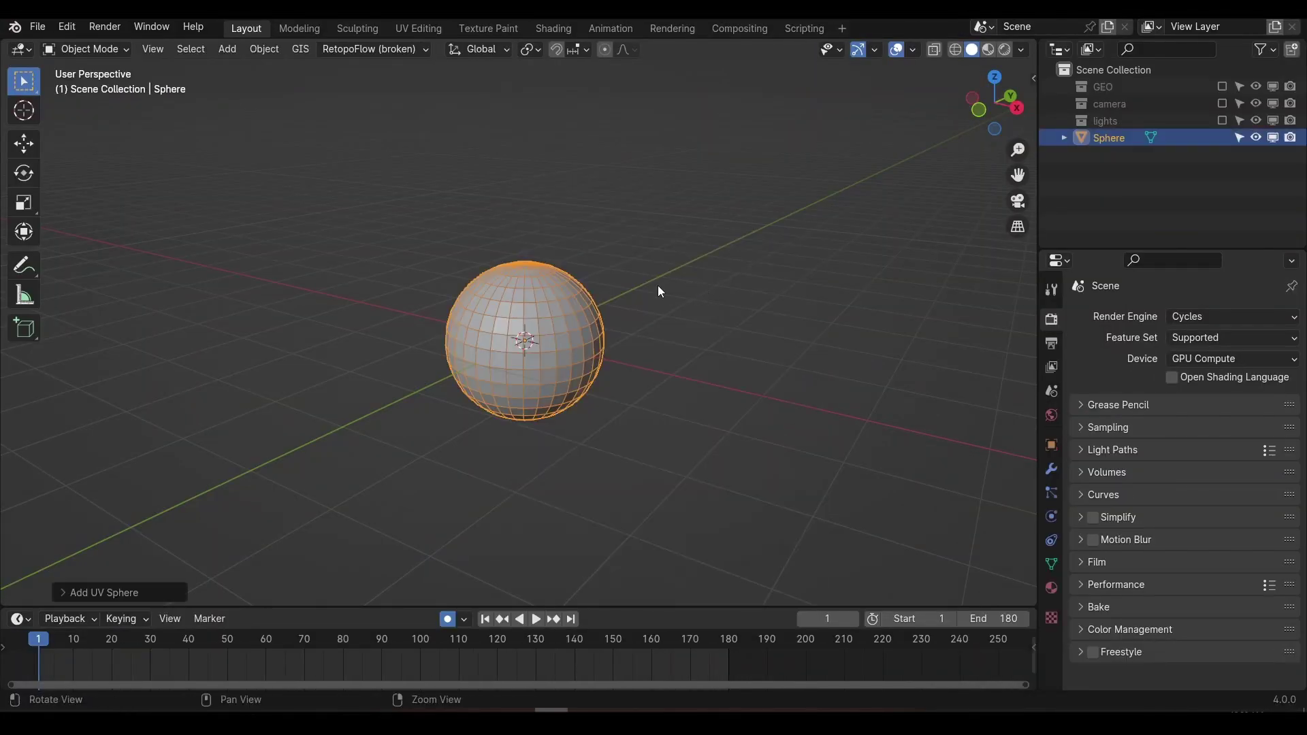
Step: Rotate the UV sphere 90° about the X axis
{"action": "key", "text": "r"}
{"action": "key", "text": "x"}
{"action": "key", "text": "Return"}
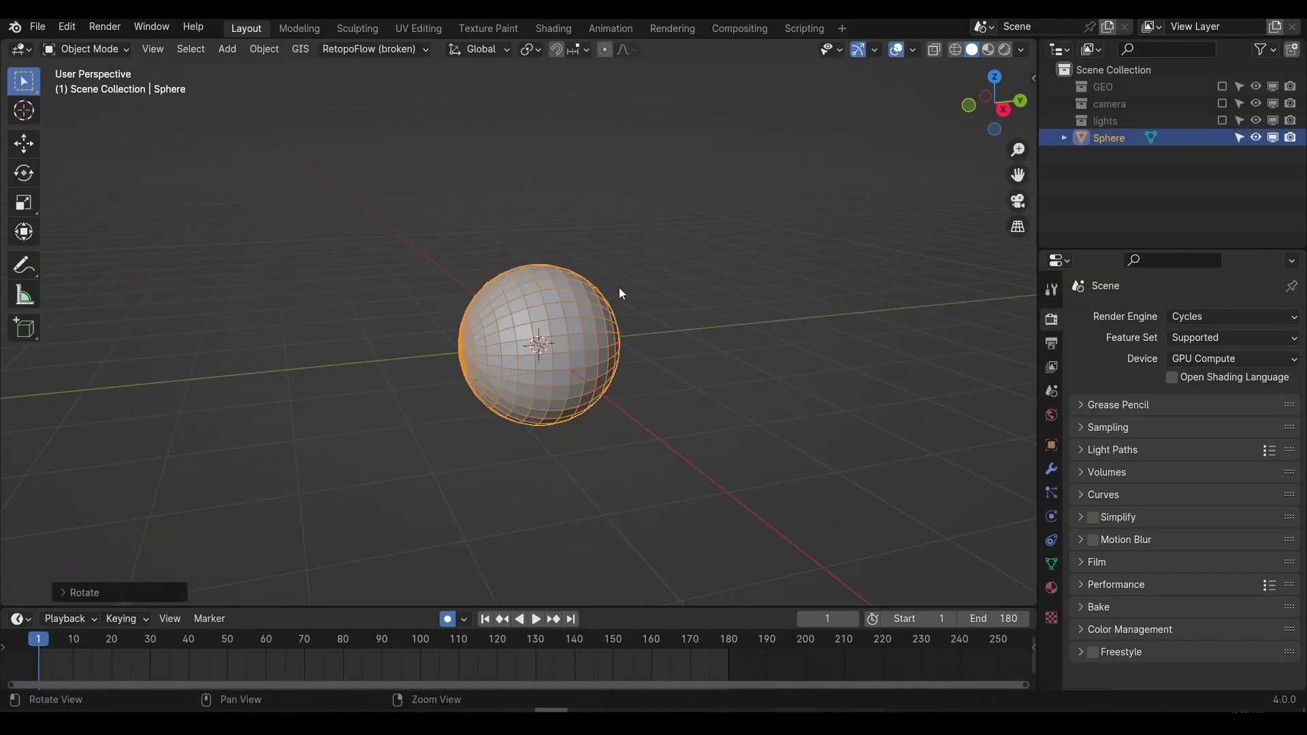
Step: Delete the positive-Y half of the sphere's faces from the right orthographic view and return to Object Mode in solid shading
{"action": "key", "text": "KP_3"}
{"action": "key", "text": "Tab"}
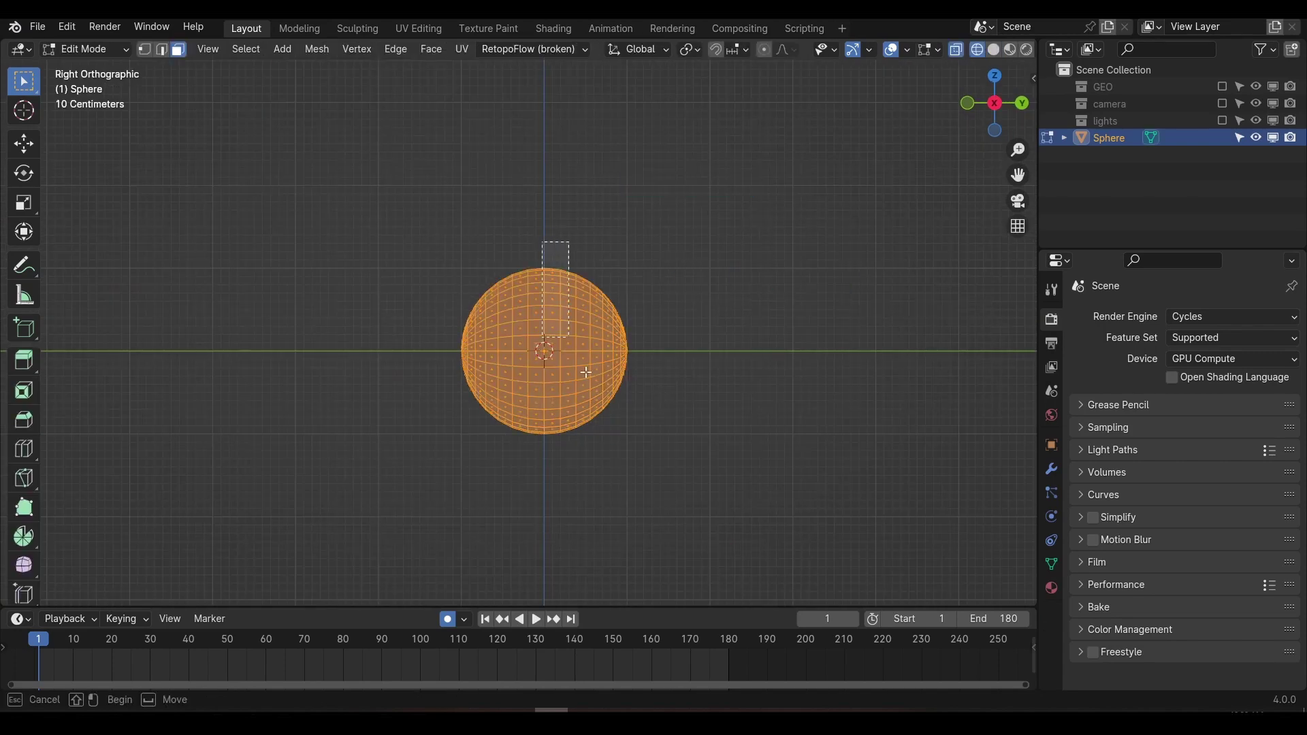
{"action": "left_click_drag", "start_coordinate": [585, 373], "coordinate": [655, 457]}
{"action": "key", "text": "x"}
{"action": "left_click", "coordinate": [635, 320]}
{"action": "key", "text": "ctrl+Tab"}
{"action": "left_click", "coordinate": [594, 324]}
{"action": "key", "text": "z"}
{"action": "left_click", "coordinate": [632, 326]}
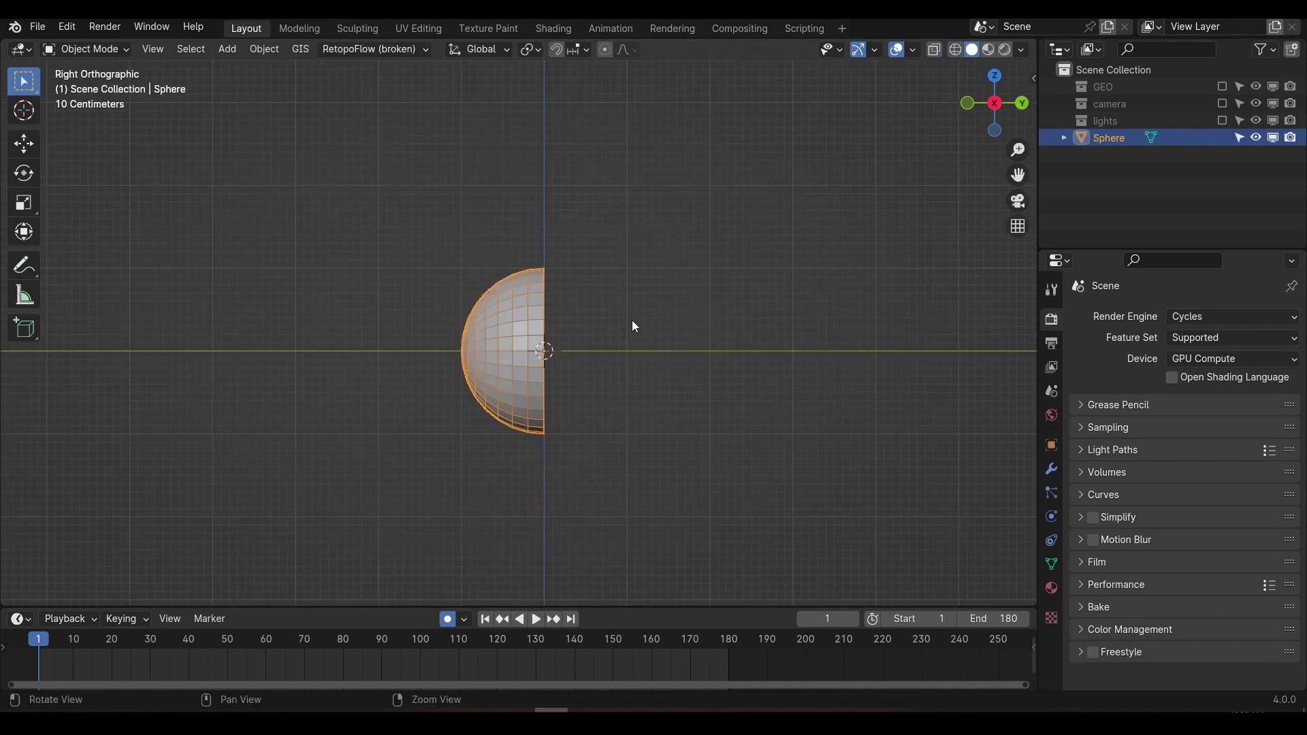
Step: Flatten the hemisphere by scaling it along the global Y axis to about 0.395
{"action": "middle_click_drag", "start_coordinate": [633, 326], "coordinate": [671, 340]}
{"action": "key", "text": "s"}
{"action": "key", "text": "y"}
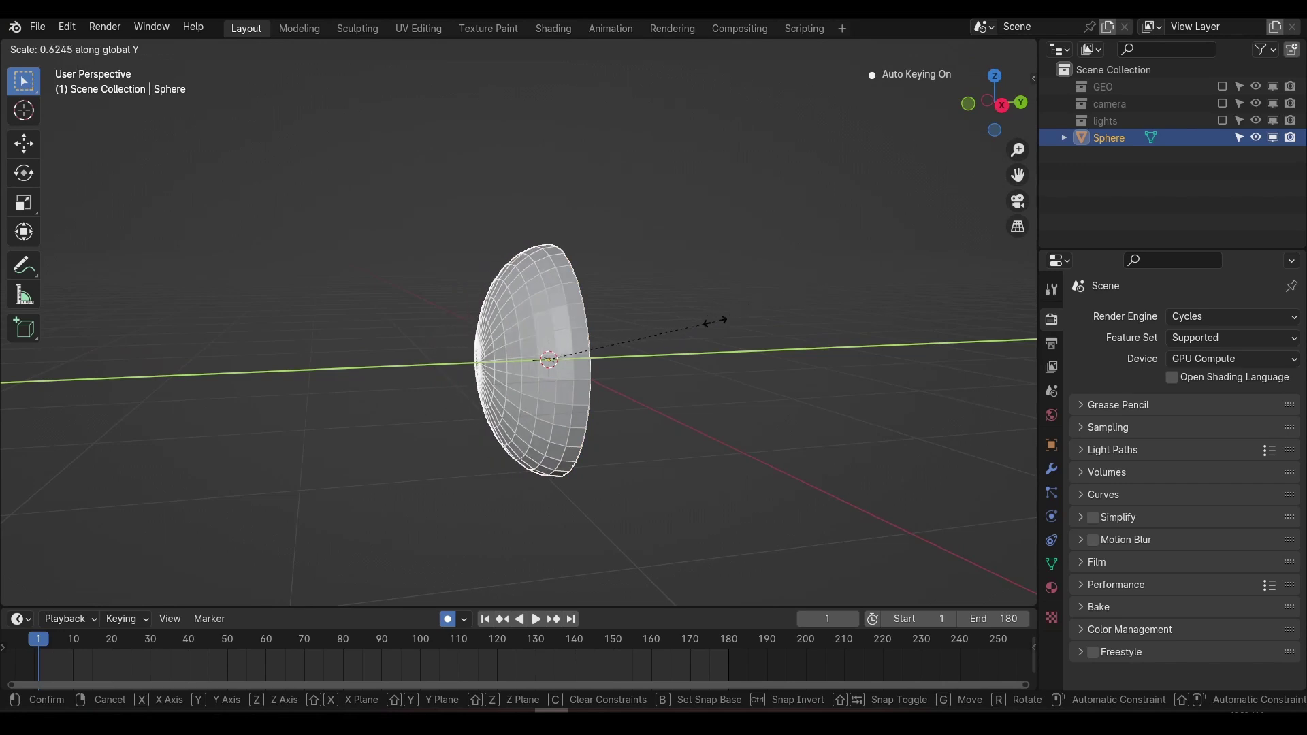
{"action": "left_click", "coordinate": [664, 335]}
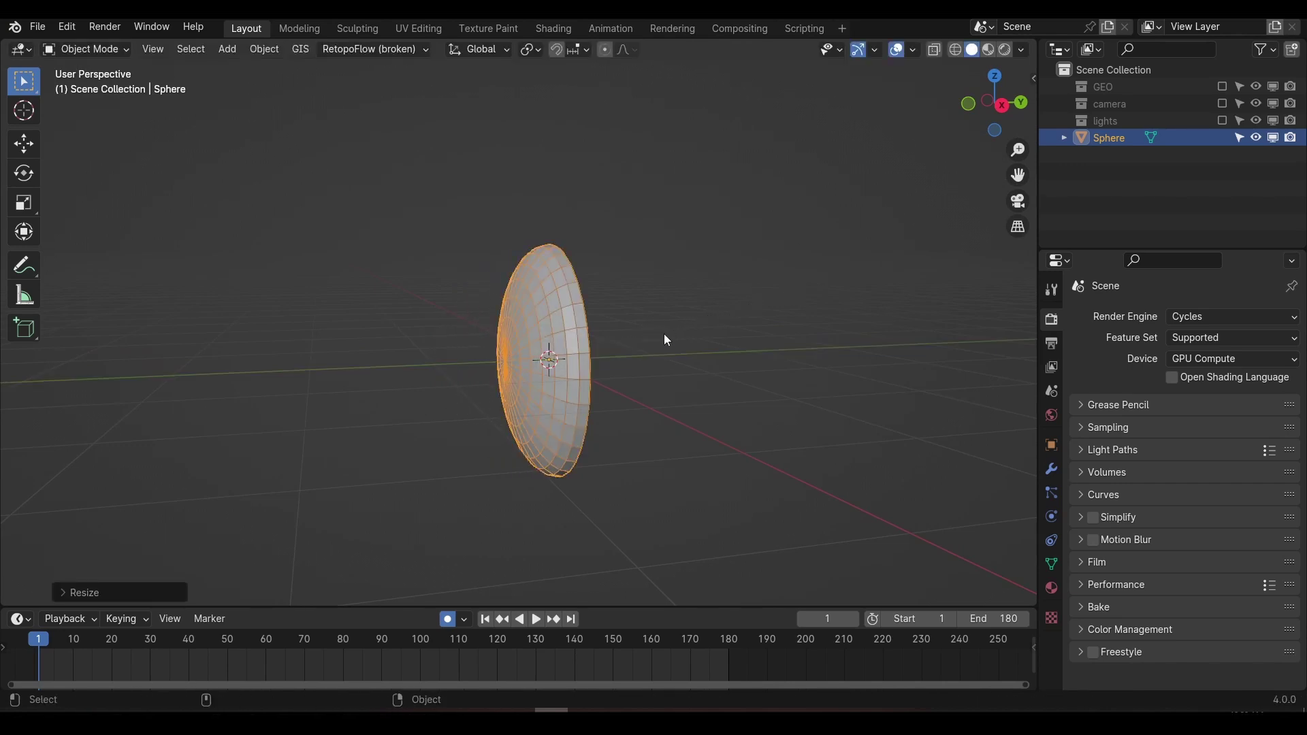
Step: Add a Solidify modifier to the flattened hemisphere with a thickness of 0.05 m
{"action": "left_click_drag", "start_coordinate": [665, 334], "coordinate": [518, 318], "text": "alt"}
{"action": "scroll", "coordinate": [518, 317], "scroll_direction": "up", "scroll_amount": 3}
{"action": "middle_click_drag", "start_coordinate": [690, 330], "coordinate": [698, 296], "text": "alt"}
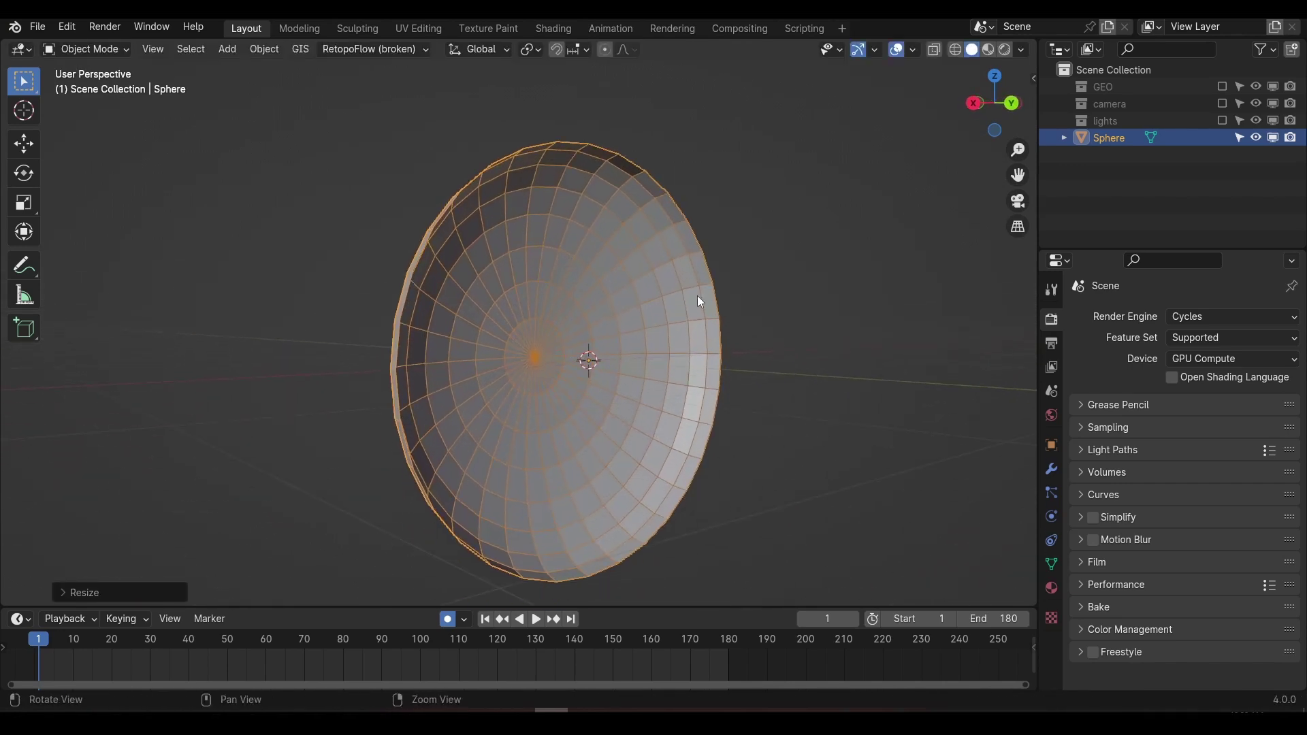
{"action": "left_click", "coordinate": [1051, 469]}
{"action": "left_click", "coordinate": [1119, 322]}
{"action": "type", "text": "so"}
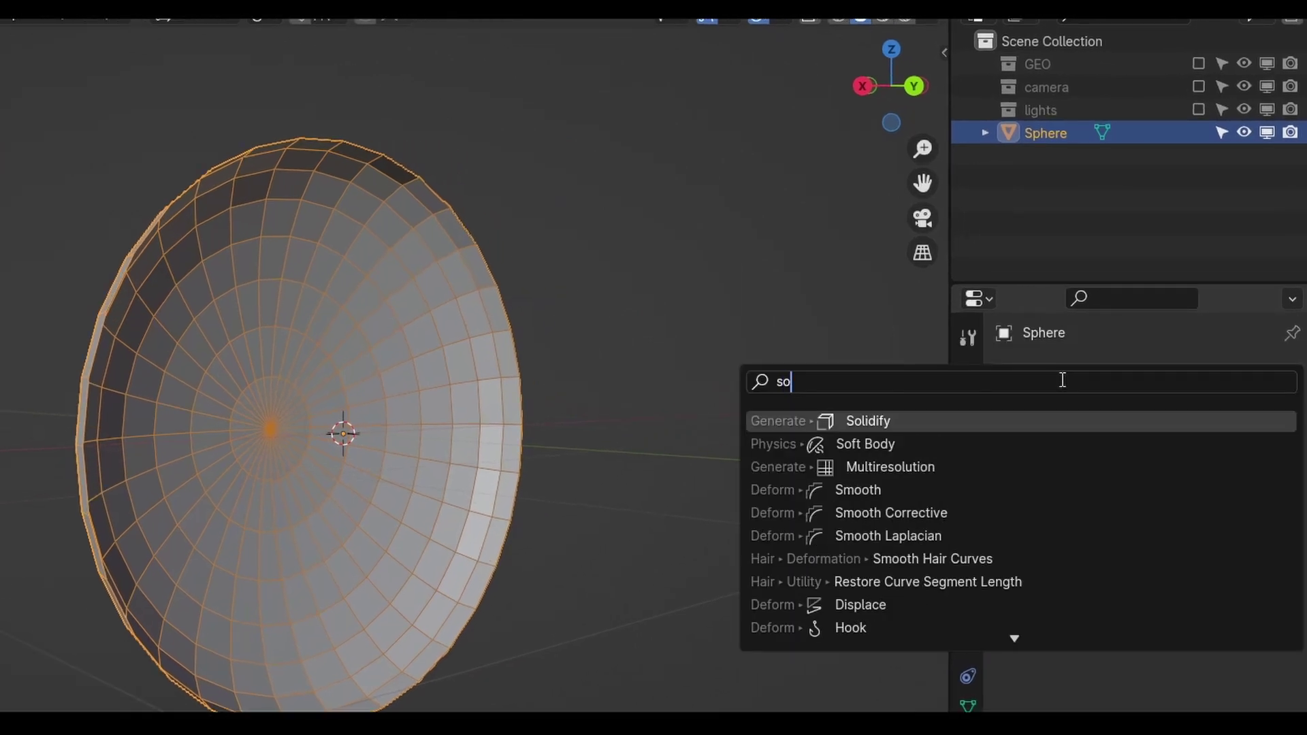
{"action": "type", "text": "li"}
{"action": "key", "text": "Return"}
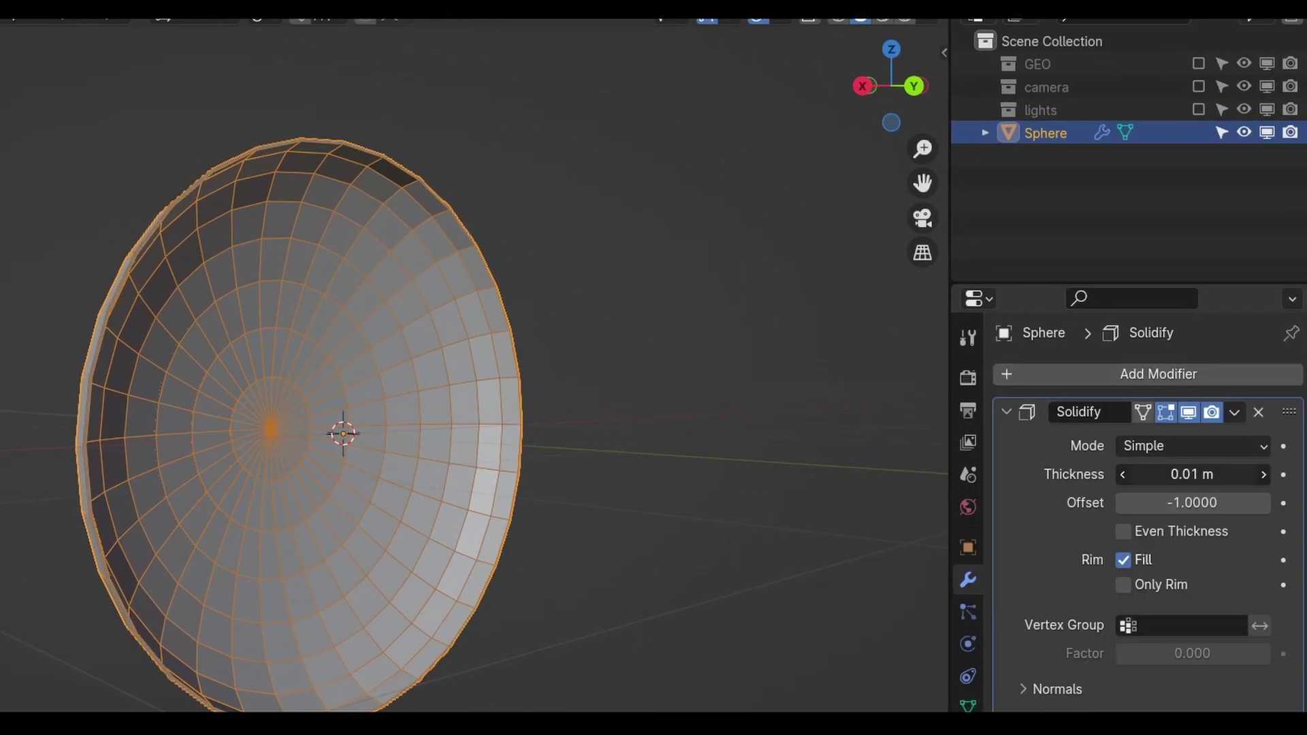
{"action": "left_click", "coordinate": [1171, 467]}
{"action": "type", "text": "0.05"}
{"action": "key", "text": "Return"}
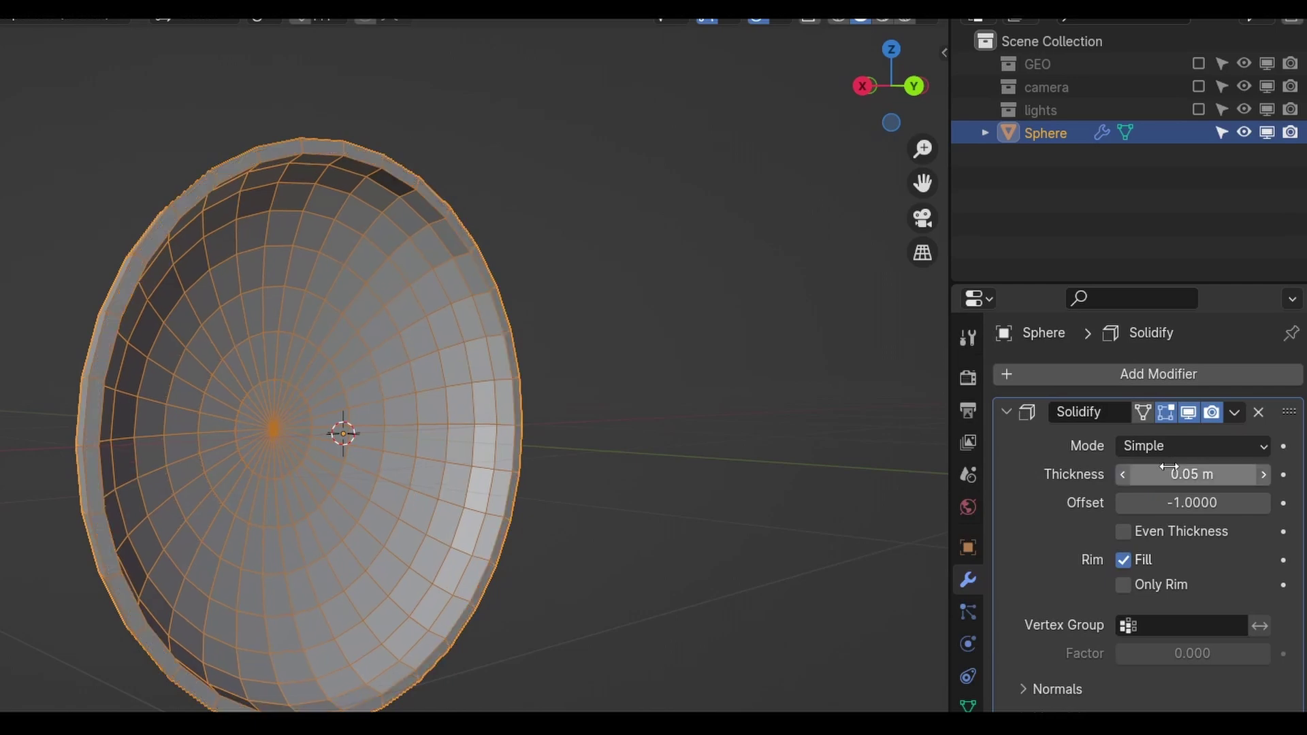
Step: Show the shield's transform values and apply all of its transforms
{"action": "middle_click_drag", "start_coordinate": [536, 381], "coordinate": [530, 282]}
{"action": "key", "text": "n"}
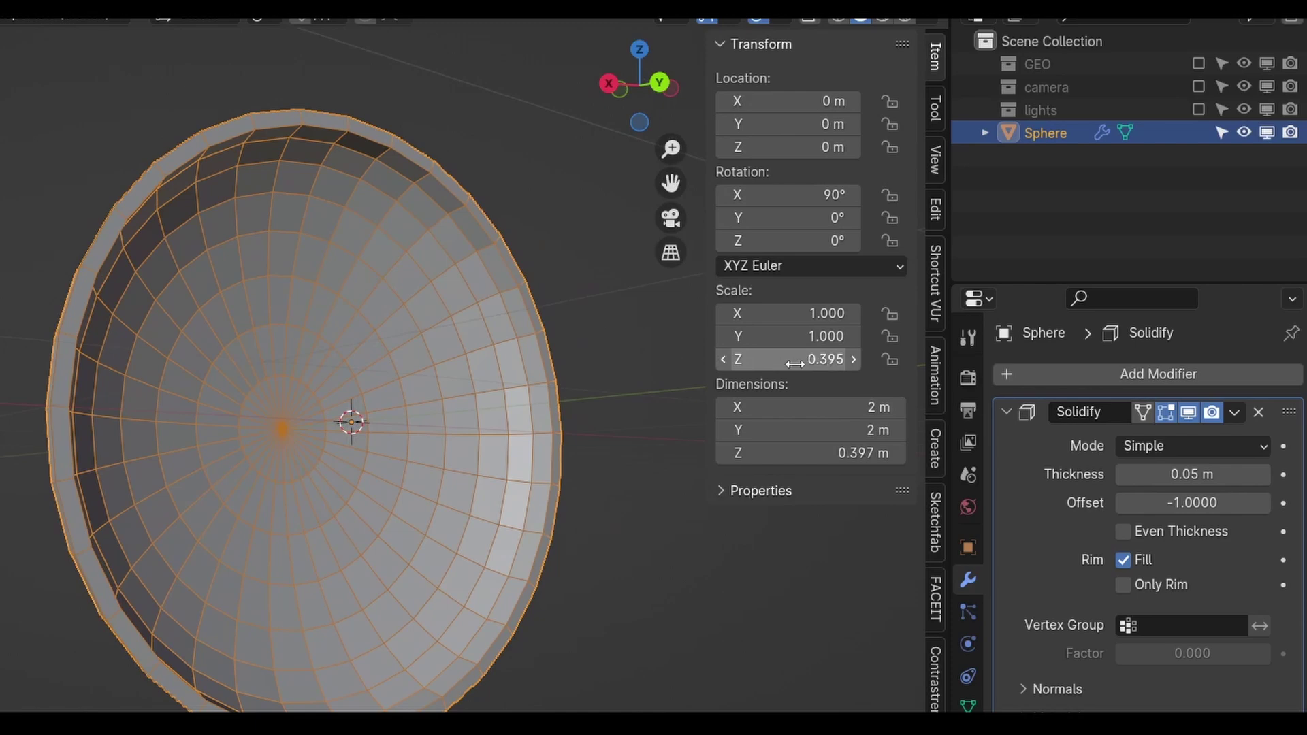
{"action": "middle_click_drag", "start_coordinate": [433, 304], "coordinate": [420, 290]}
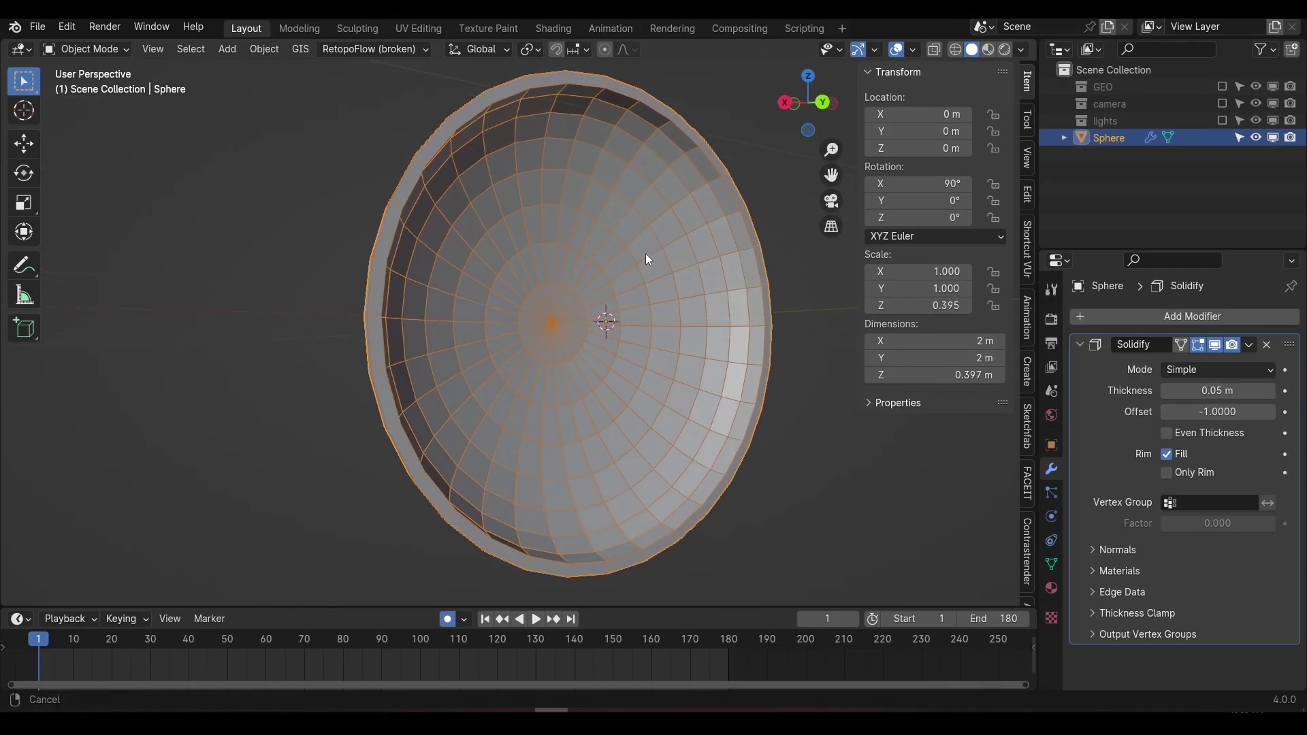
{"action": "middle_click_drag", "start_coordinate": [646, 253], "coordinate": [643, 250]}
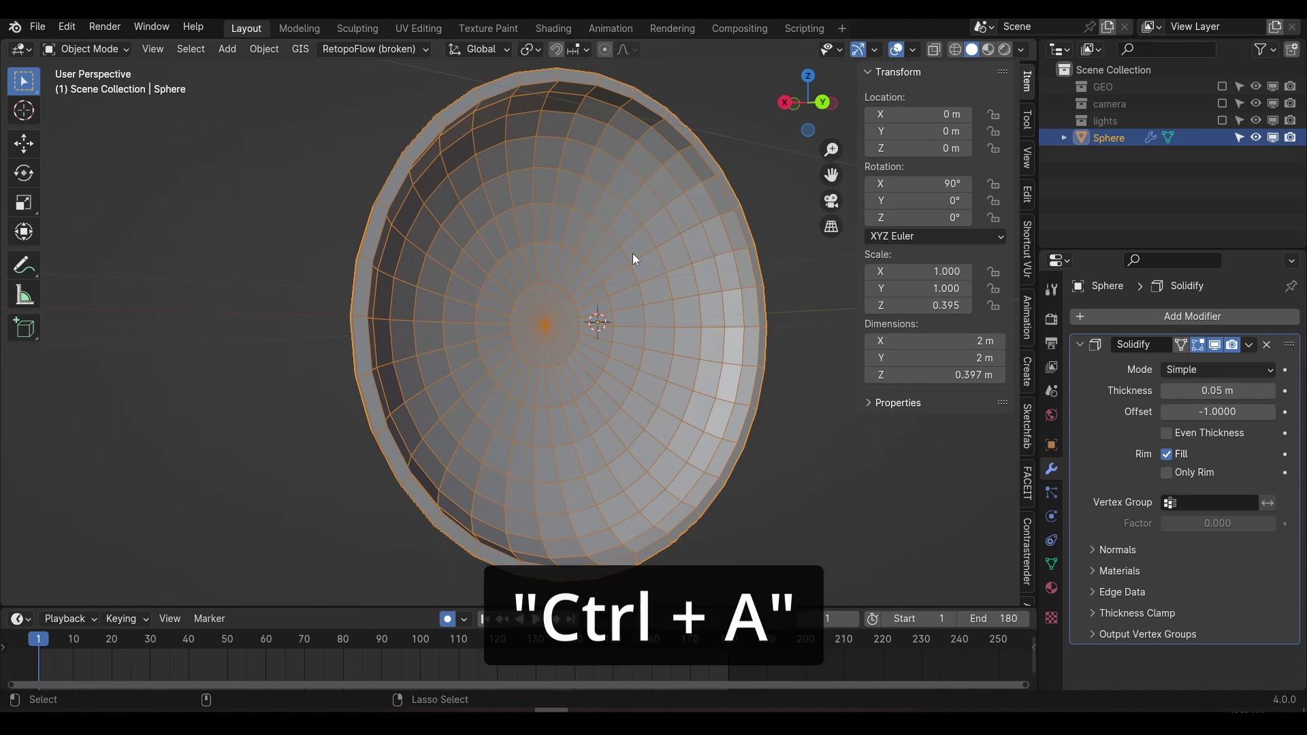
{"action": "key", "text": "ctrl+a"}
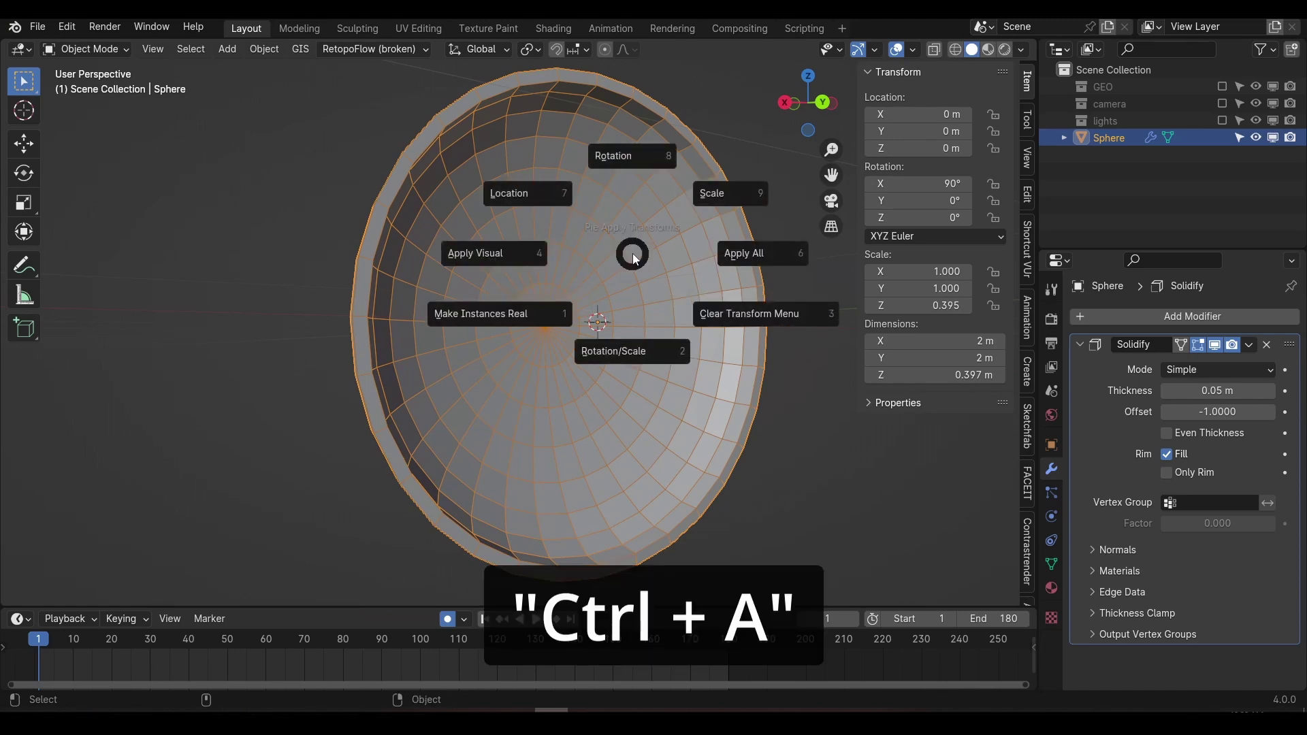
{"action": "left_click", "coordinate": [744, 257]}
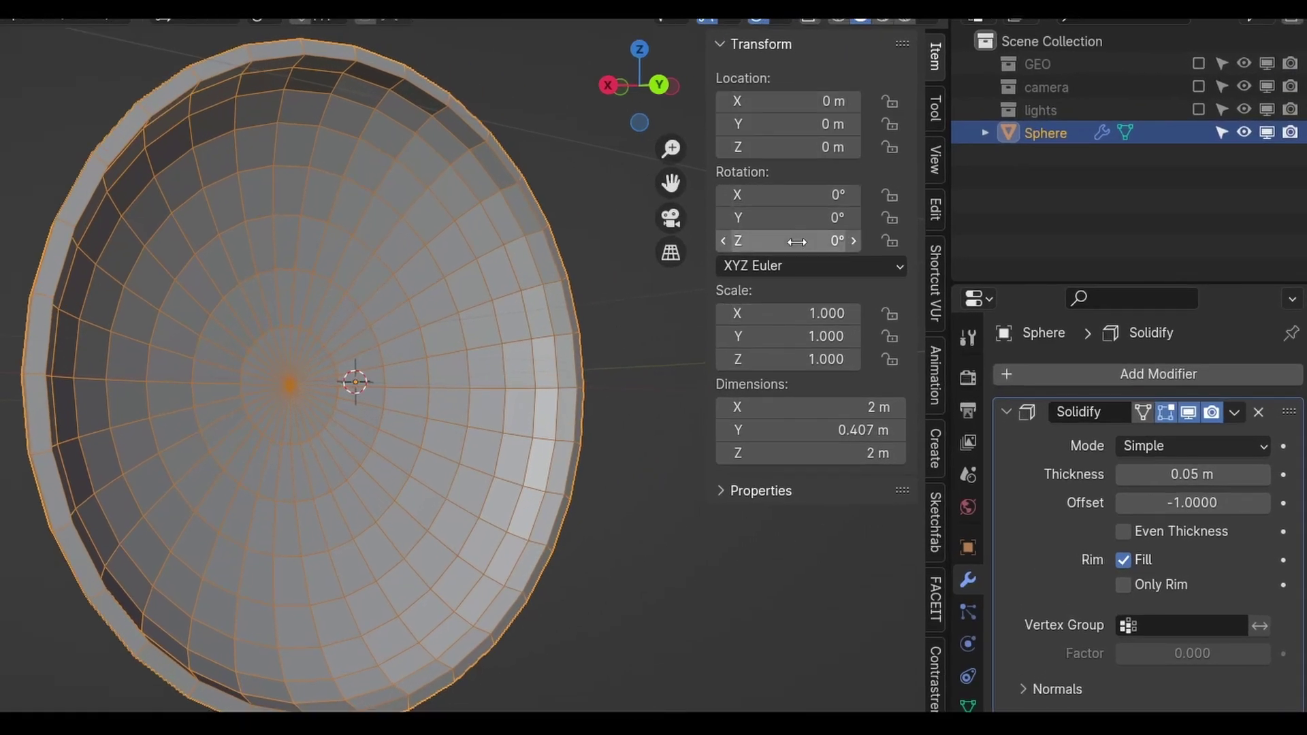
Step: Undo the applied transforms and apply all of them again
{"action": "middle_click_drag", "start_coordinate": [79, 357], "coordinate": [136, 315]}
{"action": "key", "text": "ctrl+z"}
{"action": "key", "text": "ctrl+a"}
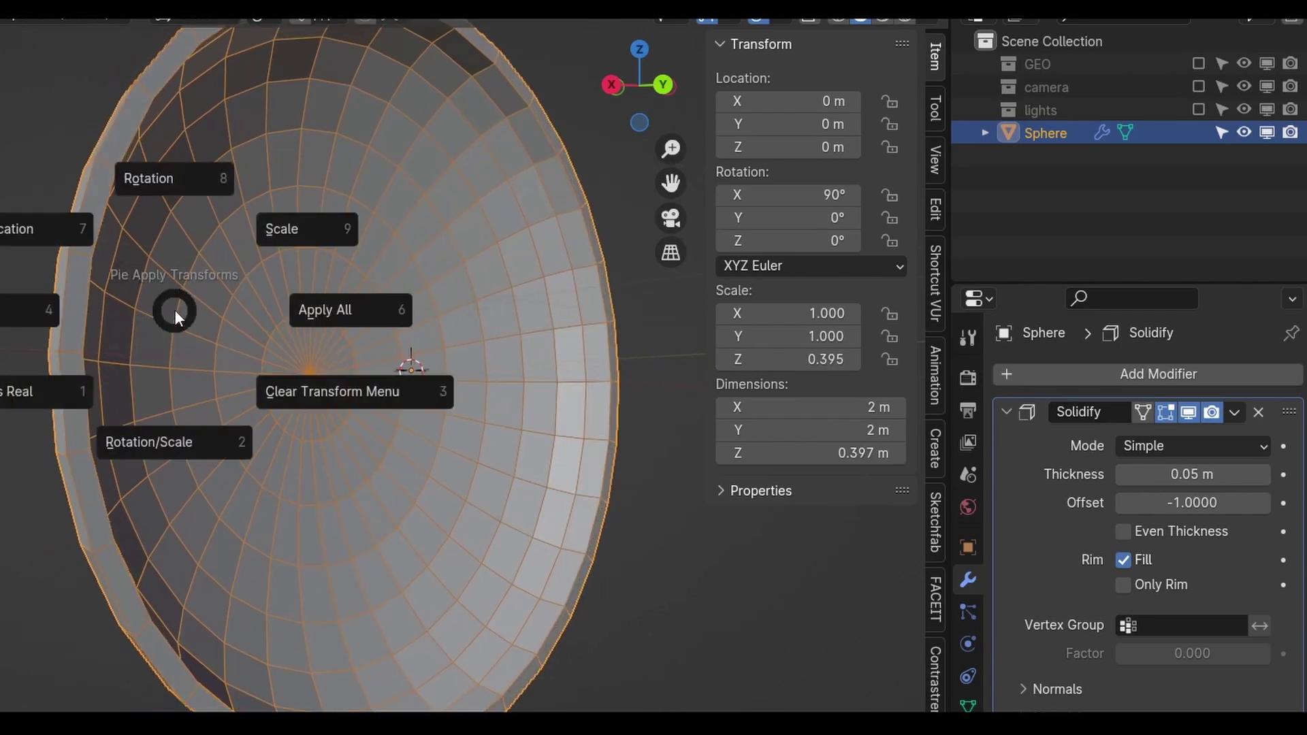
{"action": "left_click", "coordinate": [341, 311]}
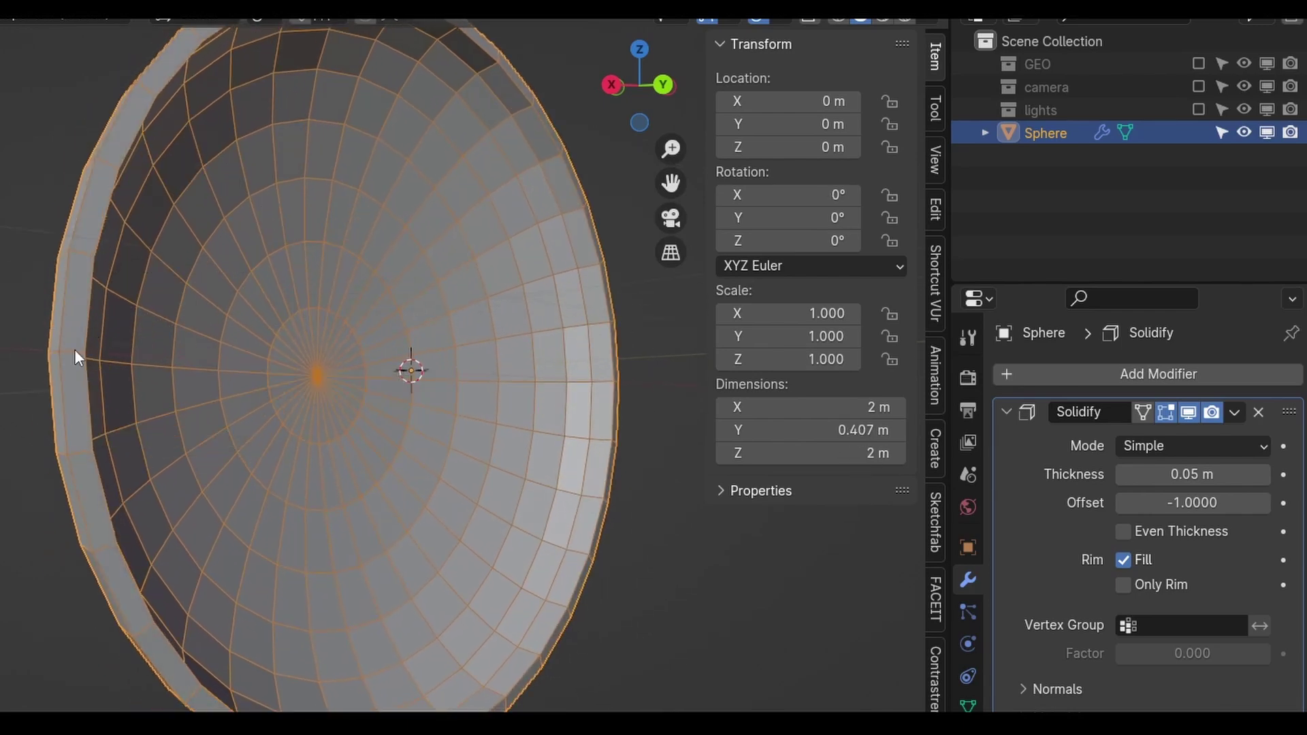
Step: Collapse the Solidify settings and add a Bevel modifier with an amount of 0.01 m and 2 segments
{"action": "middle_click_drag", "start_coordinate": [48, 354], "coordinate": [107, 354]}
{"action": "scroll", "coordinate": [245, 377], "scroll_direction": "up", "scroll_amount": 1}
{"action": "left_click", "coordinate": [1008, 413]}
{"action": "left_click", "coordinate": [1029, 376]}
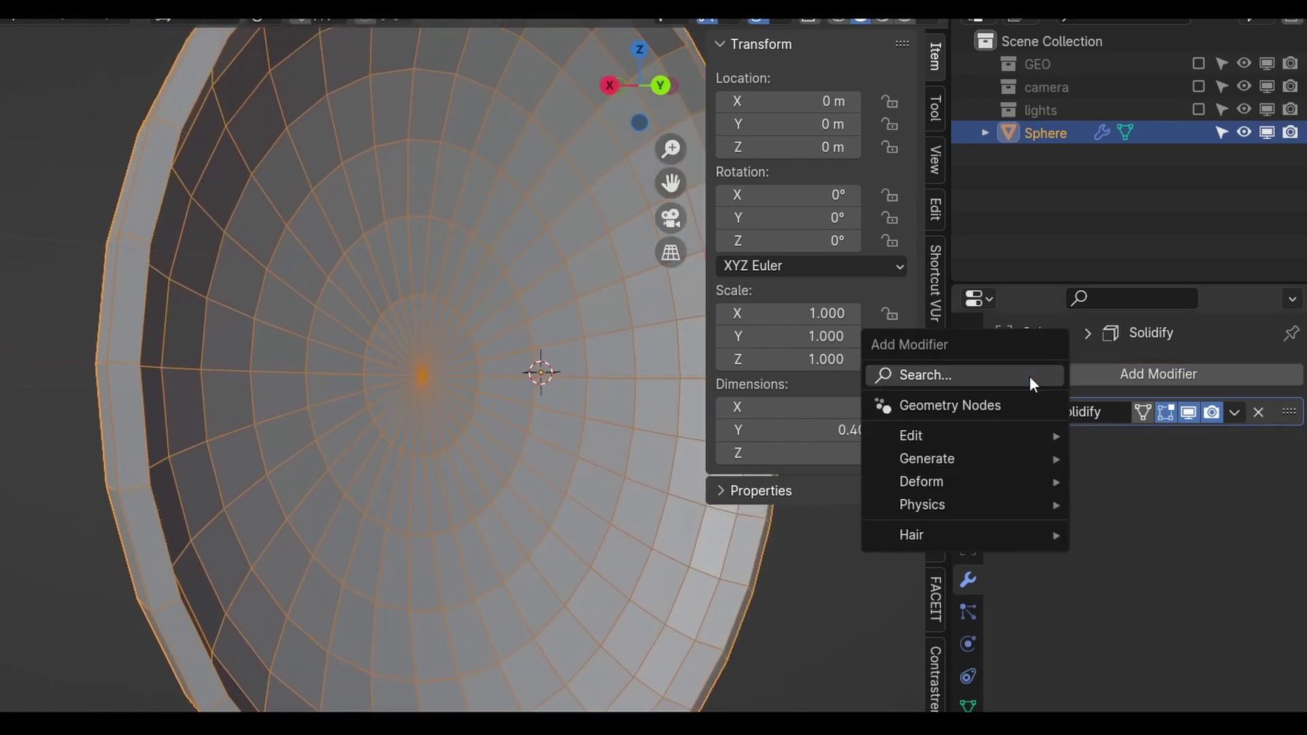
{"action": "type", "text": "bevel"}
{"action": "key", "text": "Return"}
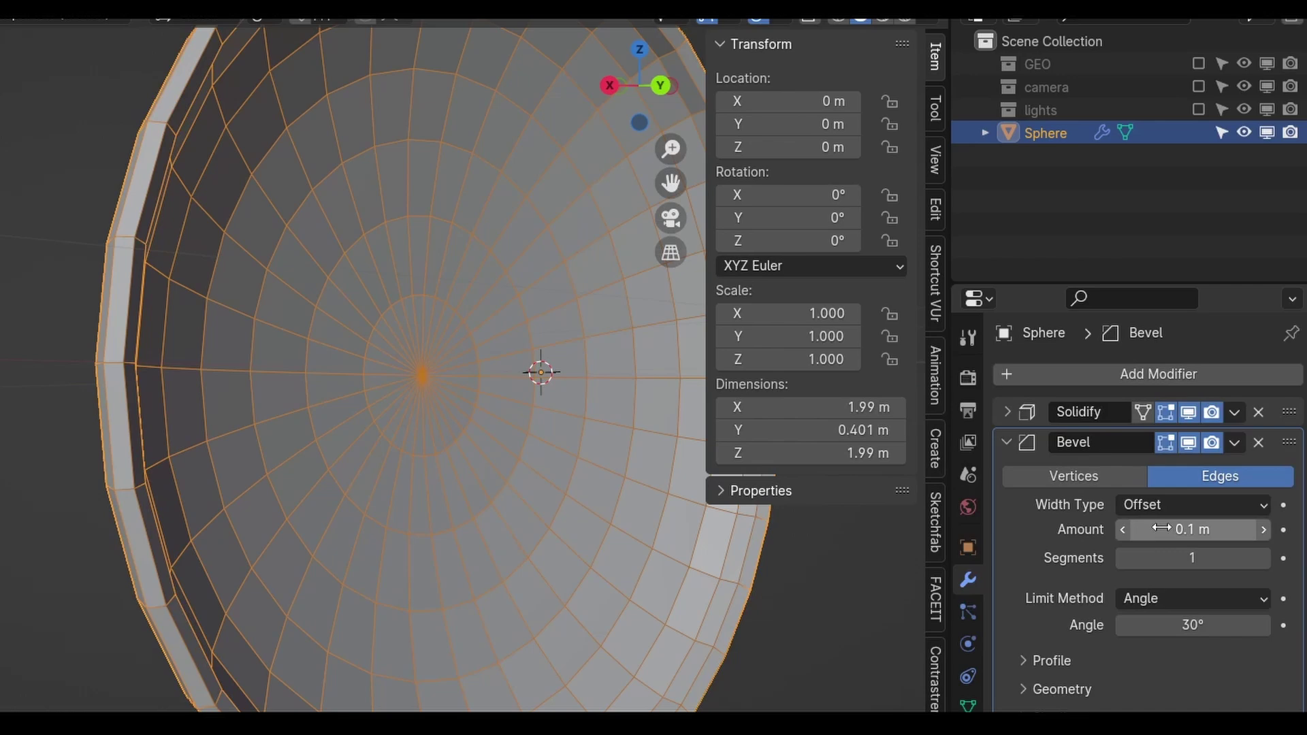
{"action": "left_click", "coordinate": [1167, 528]}
{"action": "type", "text": "0.01"}
{"action": "key", "text": "Return"}
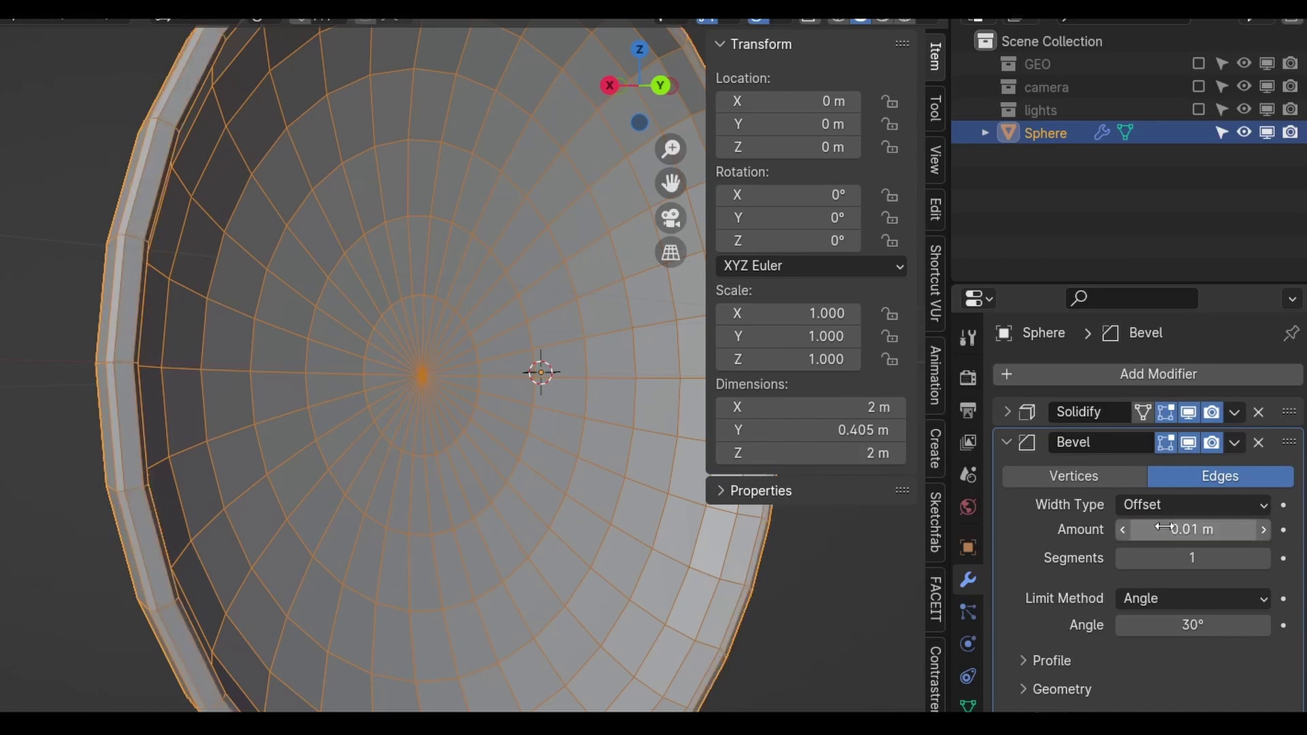
{"action": "left_click", "coordinate": [1265, 559]}
{"action": "scroll", "coordinate": [336, 365], "scroll_direction": "up", "scroll_amount": 2}
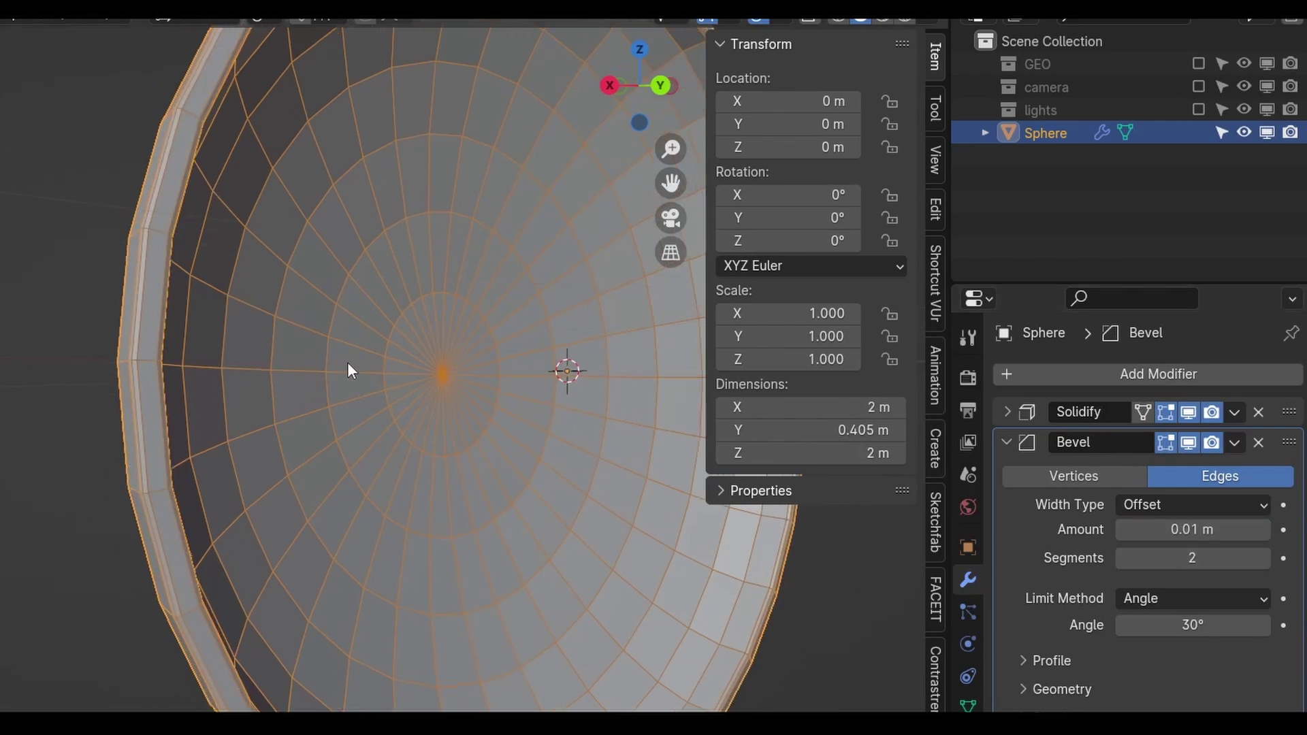
Step: Preview the bevelled shield in rendered shading, return to solid shading and toggle the viewport overlays
{"action": "mouse_move", "coordinate": [345, 343]}
{"action": "middle_mouse_down"}
{"action": "mouse_move", "coordinate": [297, 318]}
{"action": "mouse_move", "coordinate": [327, 340]}
{"action": "middle_mouse_up"}
{"action": "scroll", "coordinate": [328, 339], "scroll_direction": "down", "scroll_amount": 3}
{"action": "key", "text": "z"}
{"action": "left_click", "coordinate": [362, 326]}
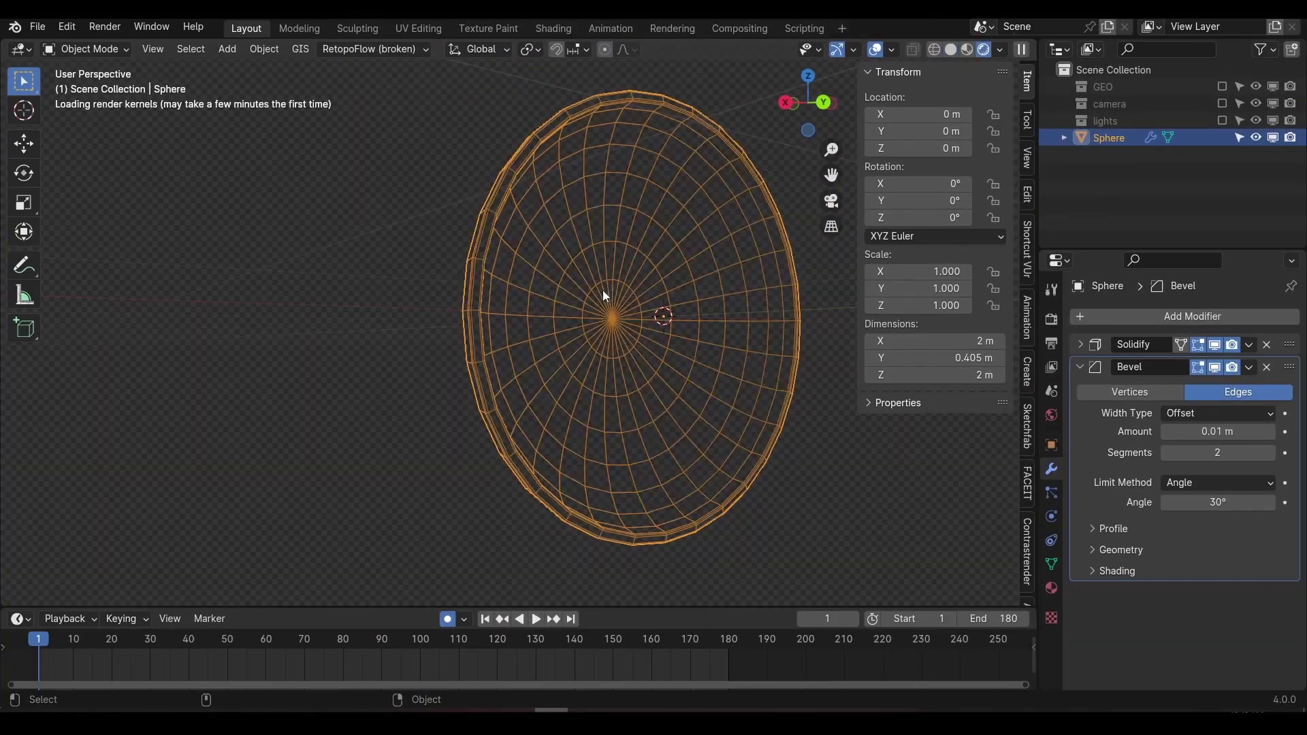
{"action": "key", "text": "z"}
{"action": "left_click", "coordinate": [605, 231]}
{"action": "mouse_move", "coordinate": [594, 273]}
{"action": "middle_mouse_down"}
{"action": "mouse_move", "coordinate": [565, 288]}
{"action": "mouse_move", "coordinate": [630, 285]}
{"action": "mouse_move", "coordinate": [580, 287]}
{"action": "mouse_move", "coordinate": [584, 243]}
{"action": "mouse_move", "coordinate": [542, 207]}
{"action": "mouse_move", "coordinate": [532, 243]}
{"action": "middle_mouse_up"}
{"action": "key", "text": "z"}
{"action": "left_click", "coordinate": [659, 283]}
{"action": "key", "text": "shift+alt+z"}
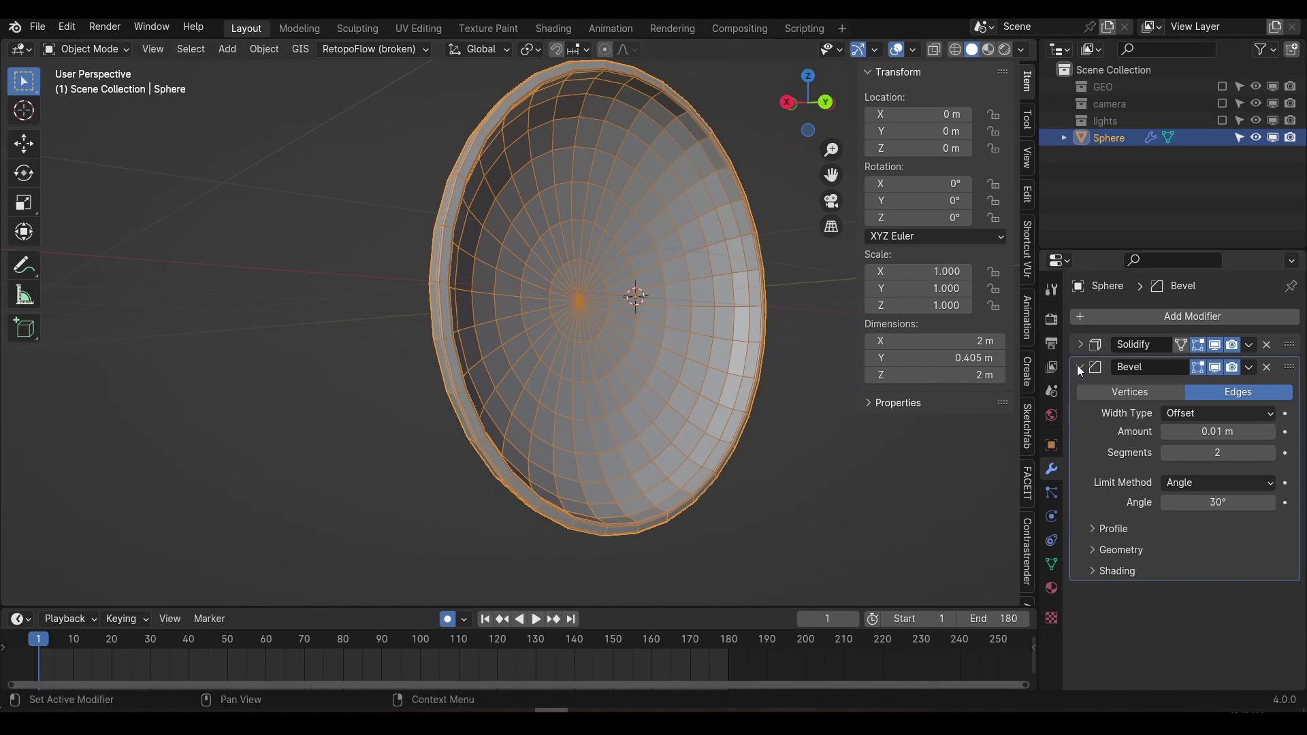
Step: Collapse the Bevel settings and convert the shield to a mesh so both modifiers are baked in
{"action": "left_click", "coordinate": [1081, 368]}
{"action": "middle_click_drag", "start_coordinate": [606, 300], "coordinate": [590, 296]}
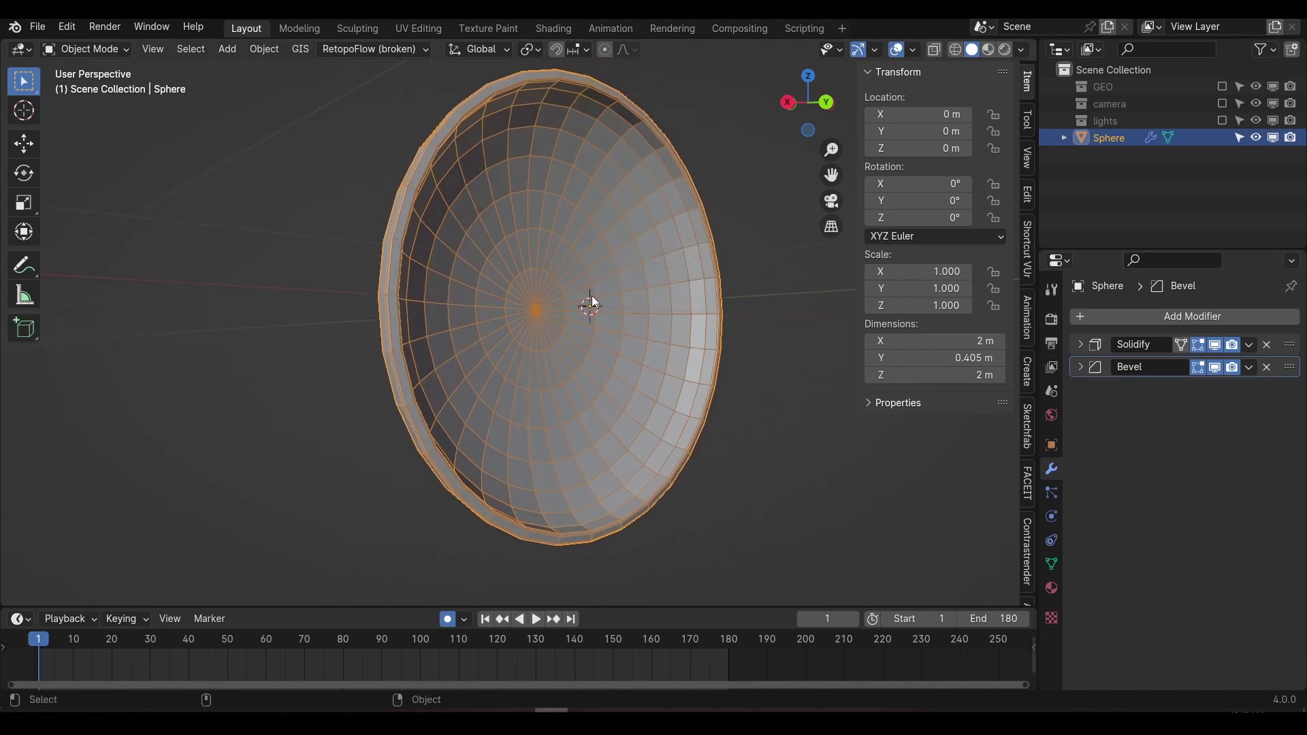
{"action": "right_click", "coordinate": [657, 272]}
{"action": "mouse_move", "coordinate": [638, 329]}
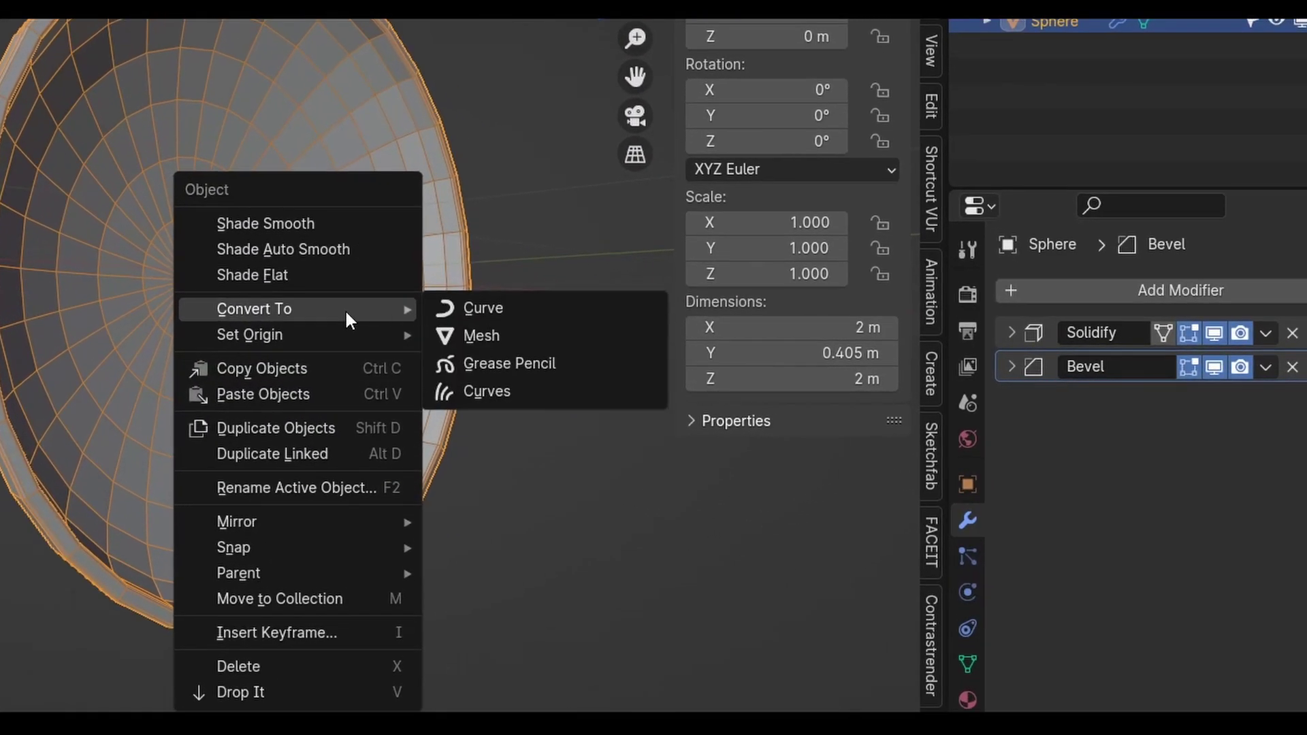
{"action": "left_click", "coordinate": [532, 341]}
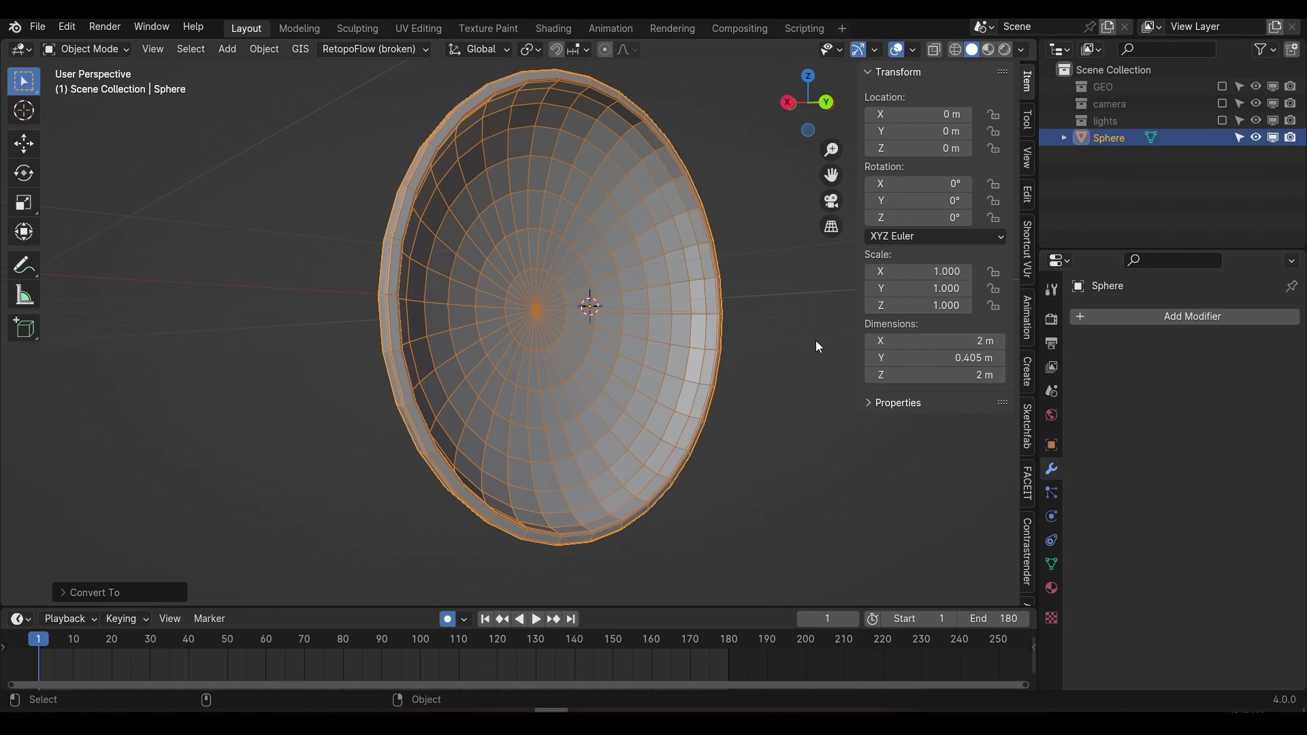
Step: Add a Subdivision Surface modifier to the shield with a viewport level of 2 and toggle the overlays to inspect the surface
{"action": "left_click", "coordinate": [1138, 318]}
{"action": "type", "text": "sub"}
{"action": "key", "text": "Return"}
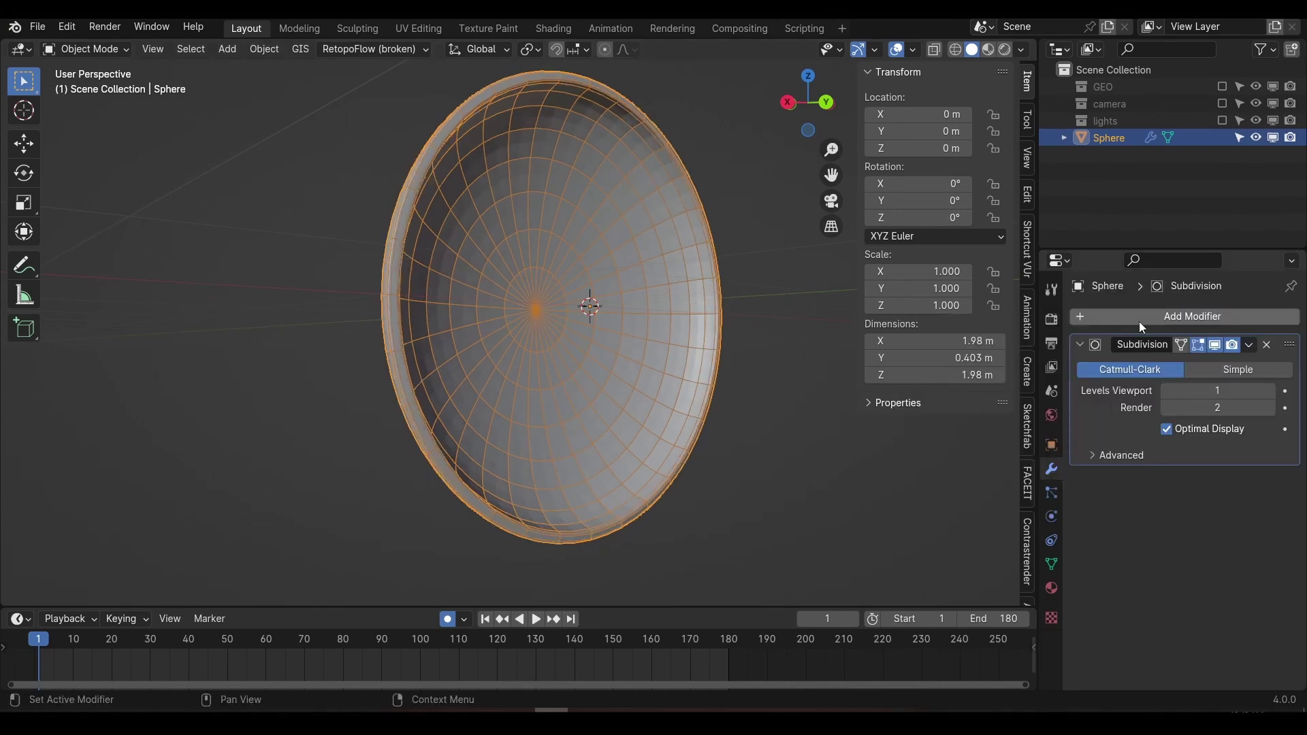
{"action": "middle_click_drag", "start_coordinate": [717, 316], "coordinate": [770, 322]}
{"action": "key", "text": "shift+alt+z"}
{"action": "scroll", "coordinate": [759, 284], "scroll_direction": "up", "scroll_amount": 3}
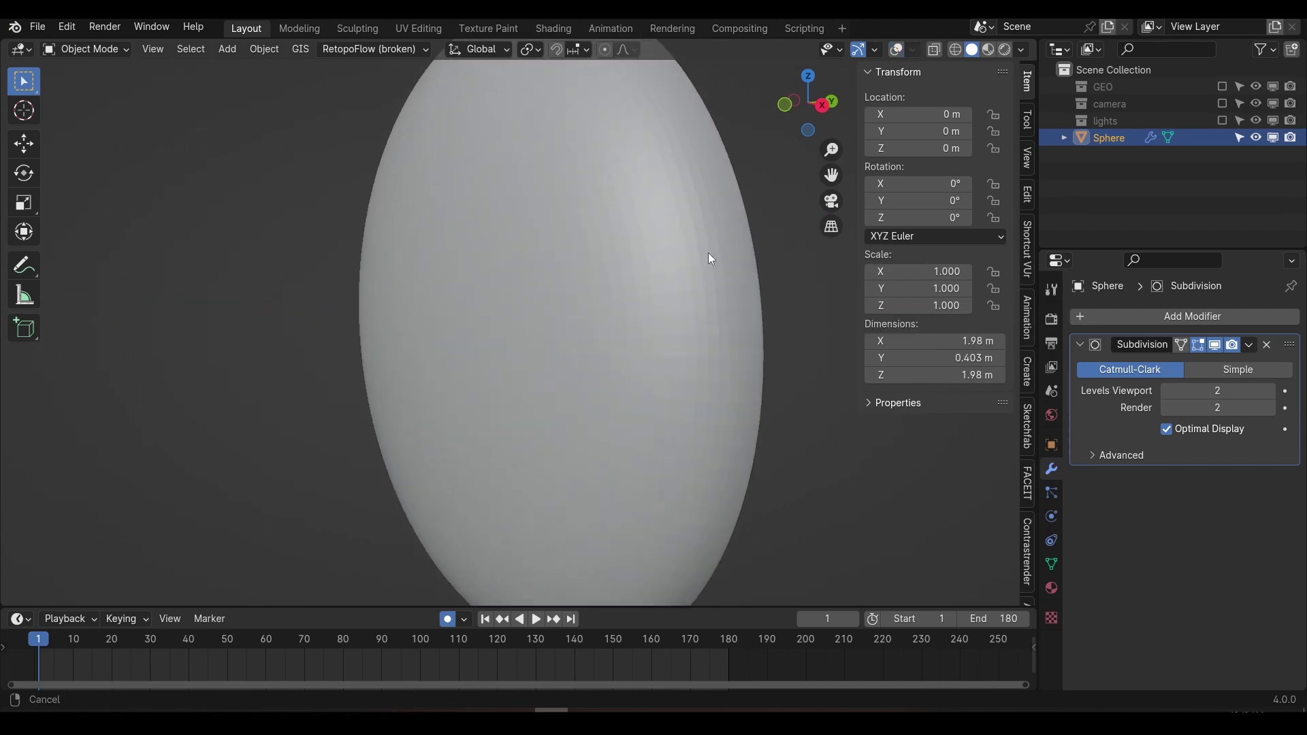
Step: Shade the shield smooth and preview it in another viewport shading mode
{"action": "right_click", "coordinate": [704, 264]}
{"action": "left_click", "coordinate": [684, 214]}
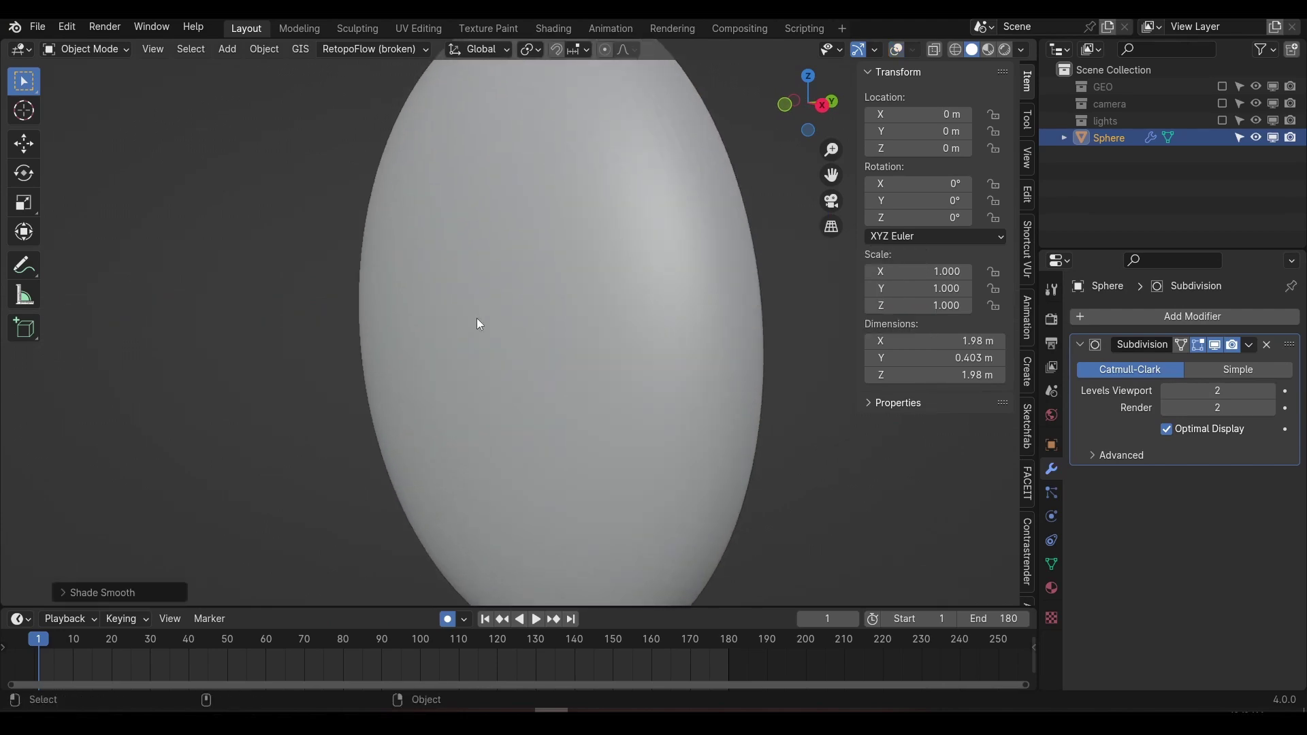
{"action": "scroll", "coordinate": [431, 329], "scroll_direction": "down", "scroll_amount": 3}
{"action": "key", "text": "z"}
{"action": "left_click", "coordinate": [436, 274]}
Step: Split the 3D viewport in two and change one half to the UV Editor
{"action": "middle_click_drag", "start_coordinate": [436, 273], "coordinate": [549, 320]}
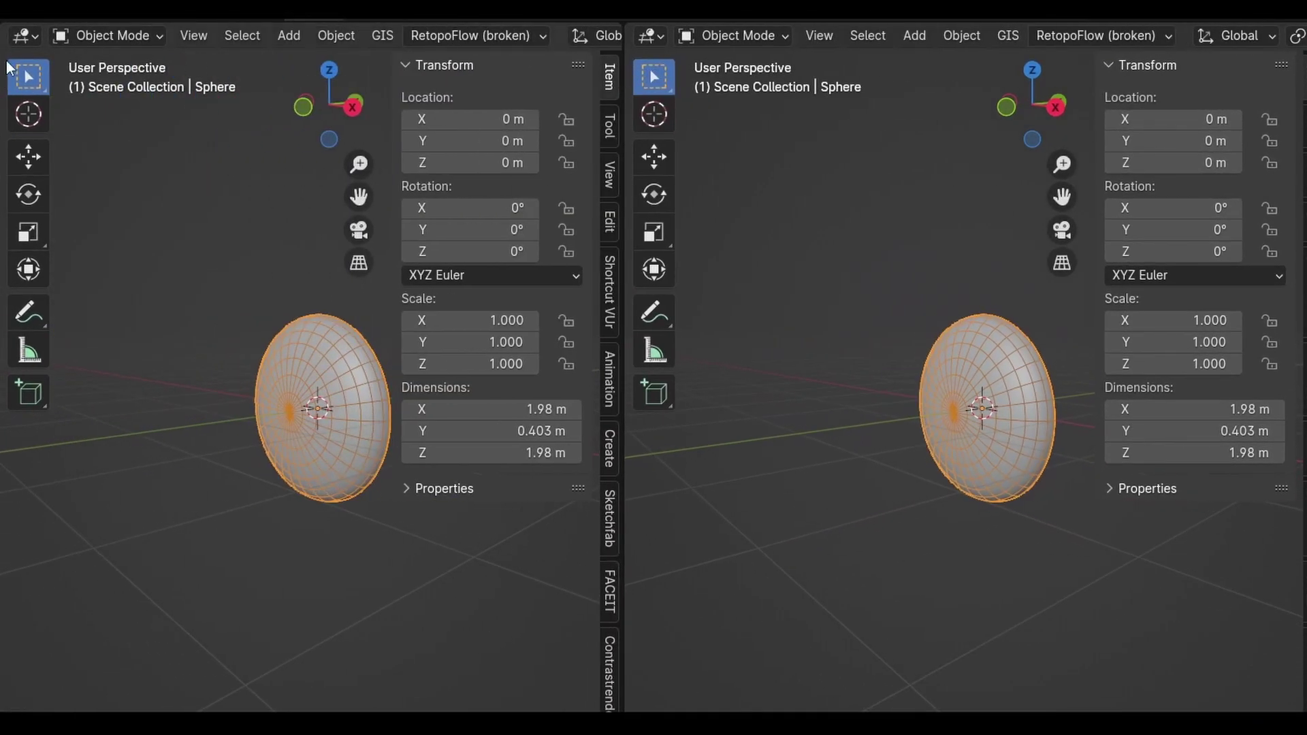
{"action": "left_click", "coordinate": [23, 35]}
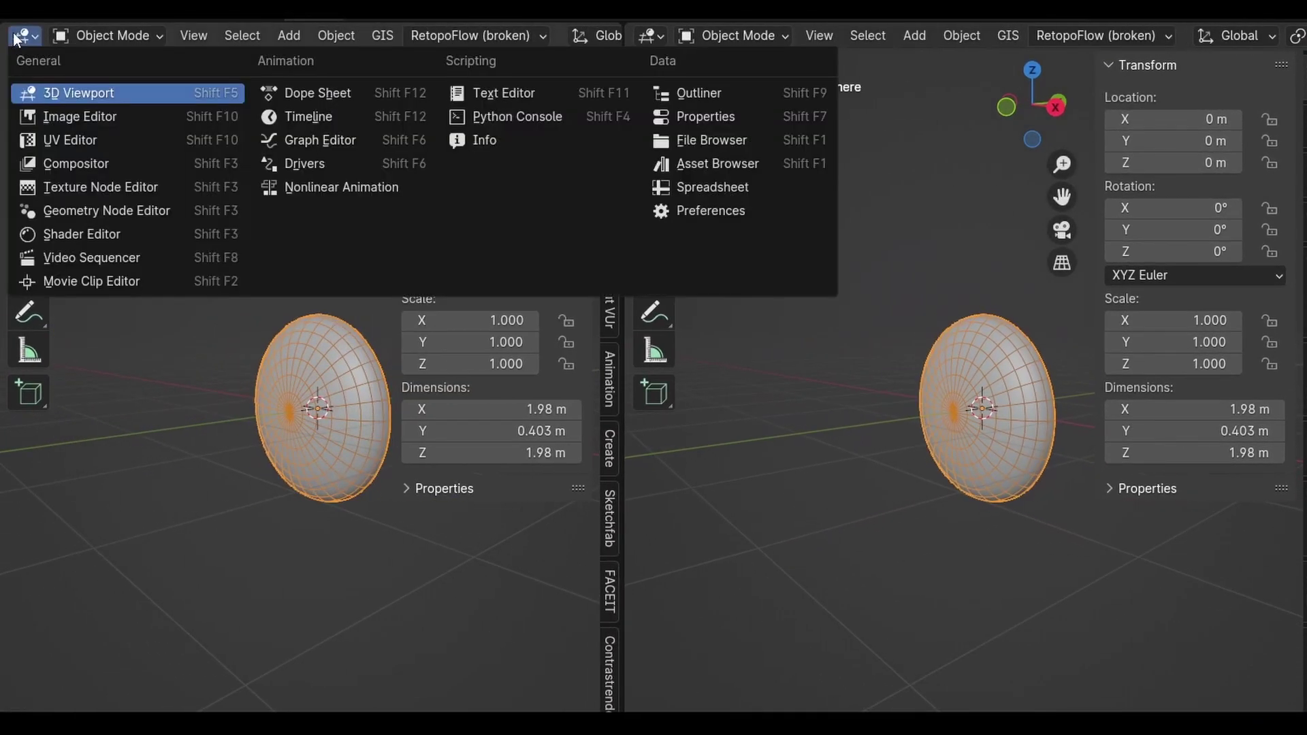
{"action": "left_click", "coordinate": [50, 138]}
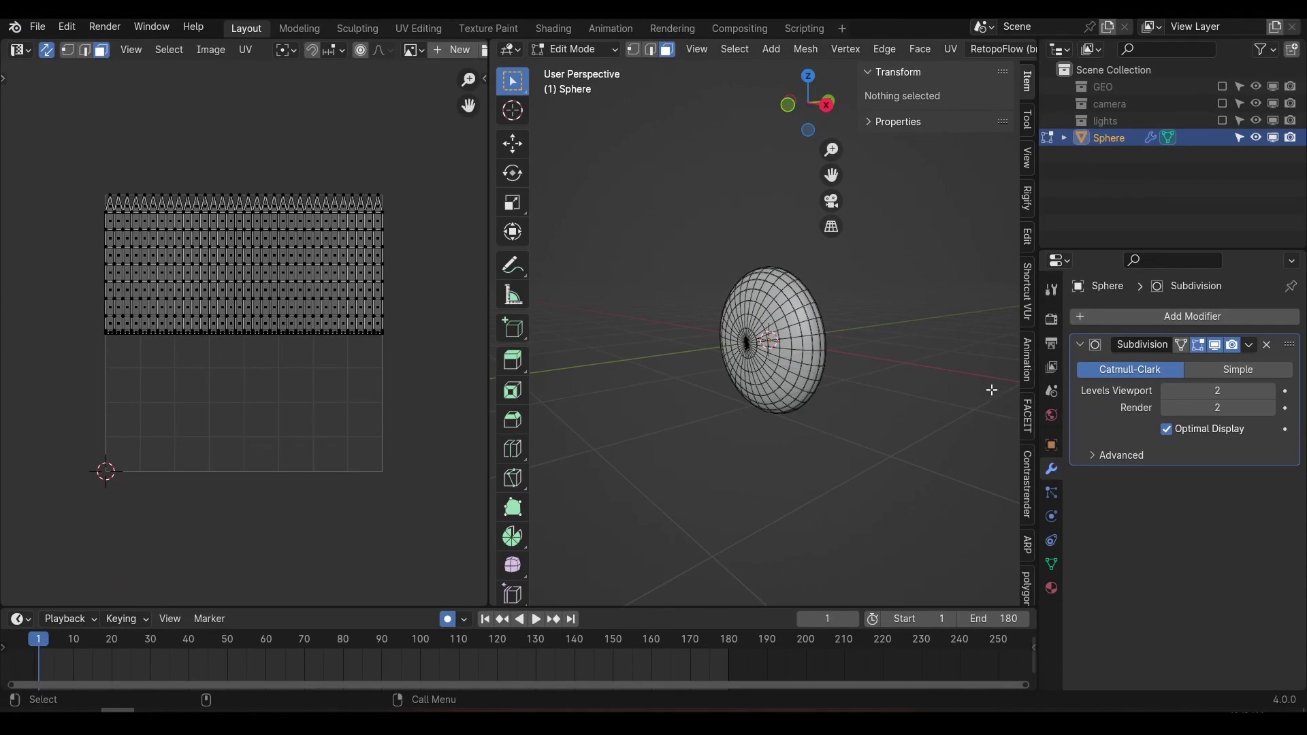
Step: Turn on the Subdivision modifier's on-cage display, view the shield's hollow side and clear the mesh selection
{"action": "key", "text": "a"}
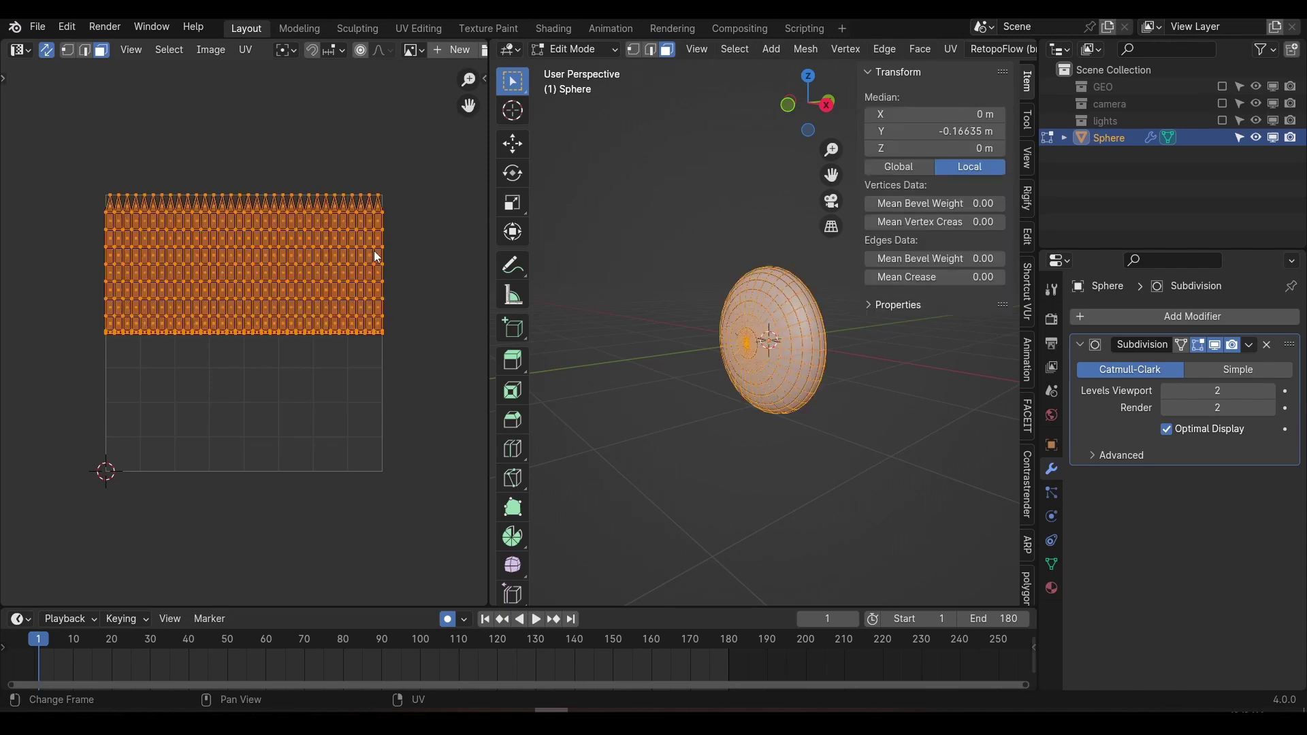
{"action": "scroll", "coordinate": [379, 253], "scroll_direction": "up", "scroll_amount": 1}
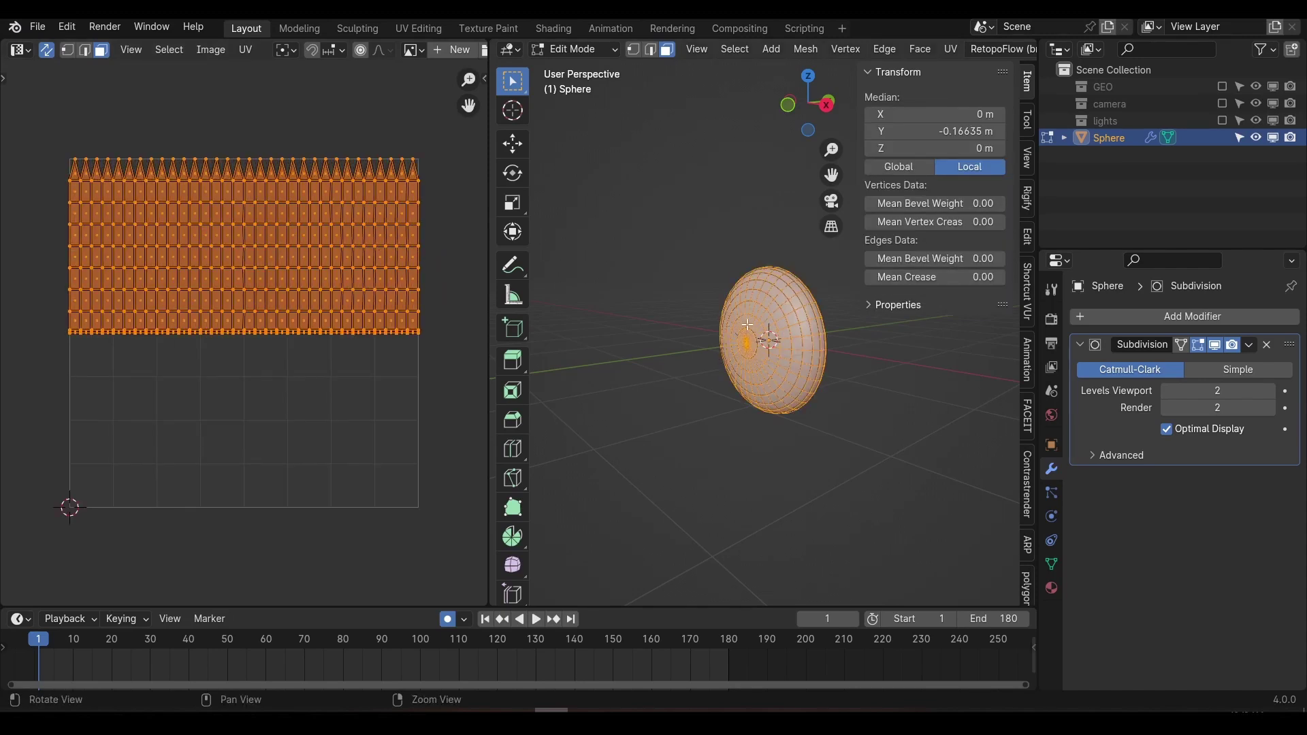
{"action": "key", "text": "n"}
{"action": "scroll", "coordinate": [800, 325], "scroll_direction": "up", "scroll_amount": 3}
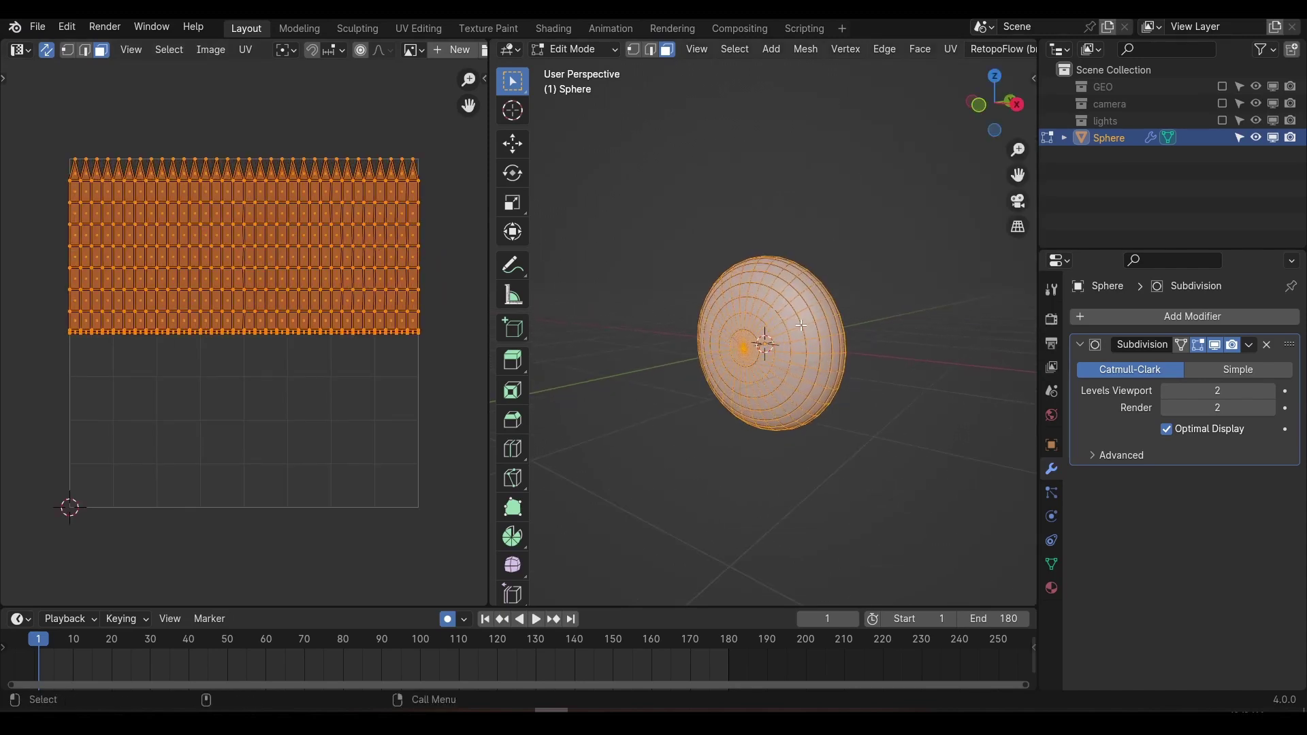
{"action": "middle_click_drag", "start_coordinate": [875, 348], "coordinate": [664, 337]}
{"action": "left_click", "coordinate": [1181, 344]}
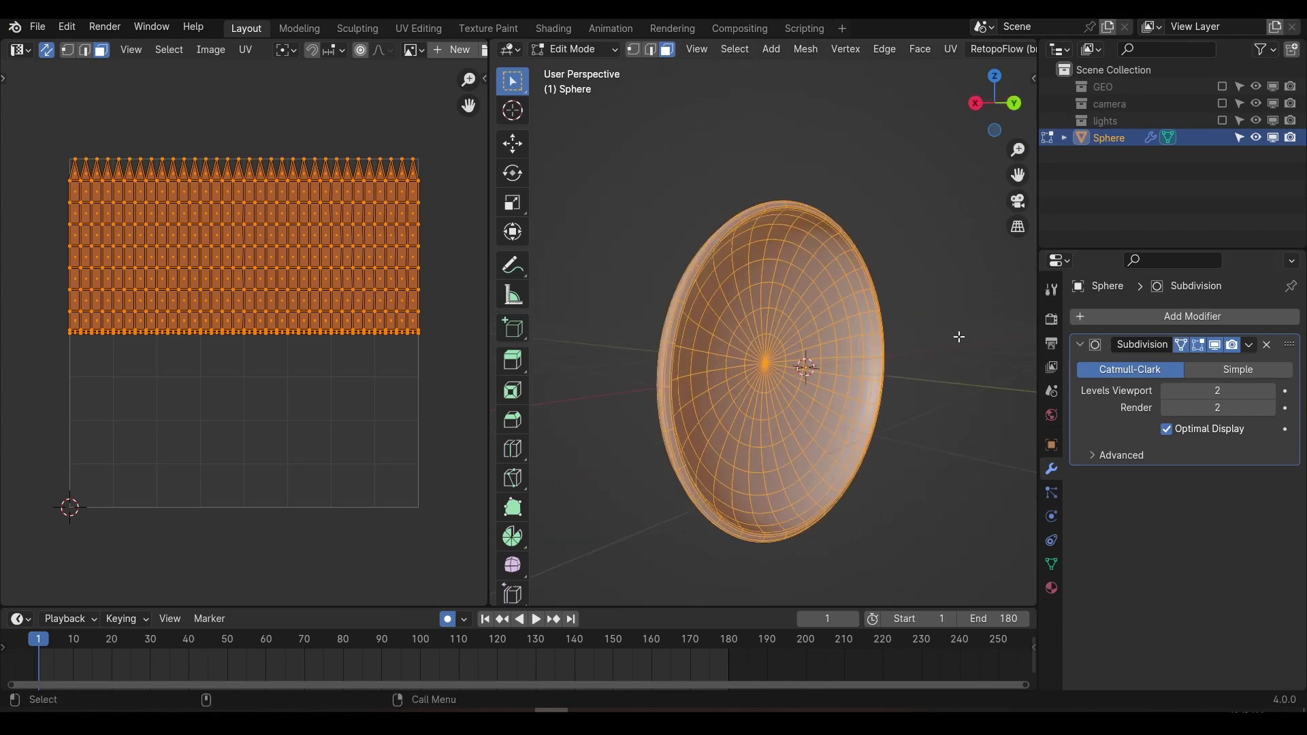
{"action": "middle_click_drag", "start_coordinate": [810, 331], "coordinate": [790, 329]}
{"action": "key", "text": "alt+a"}
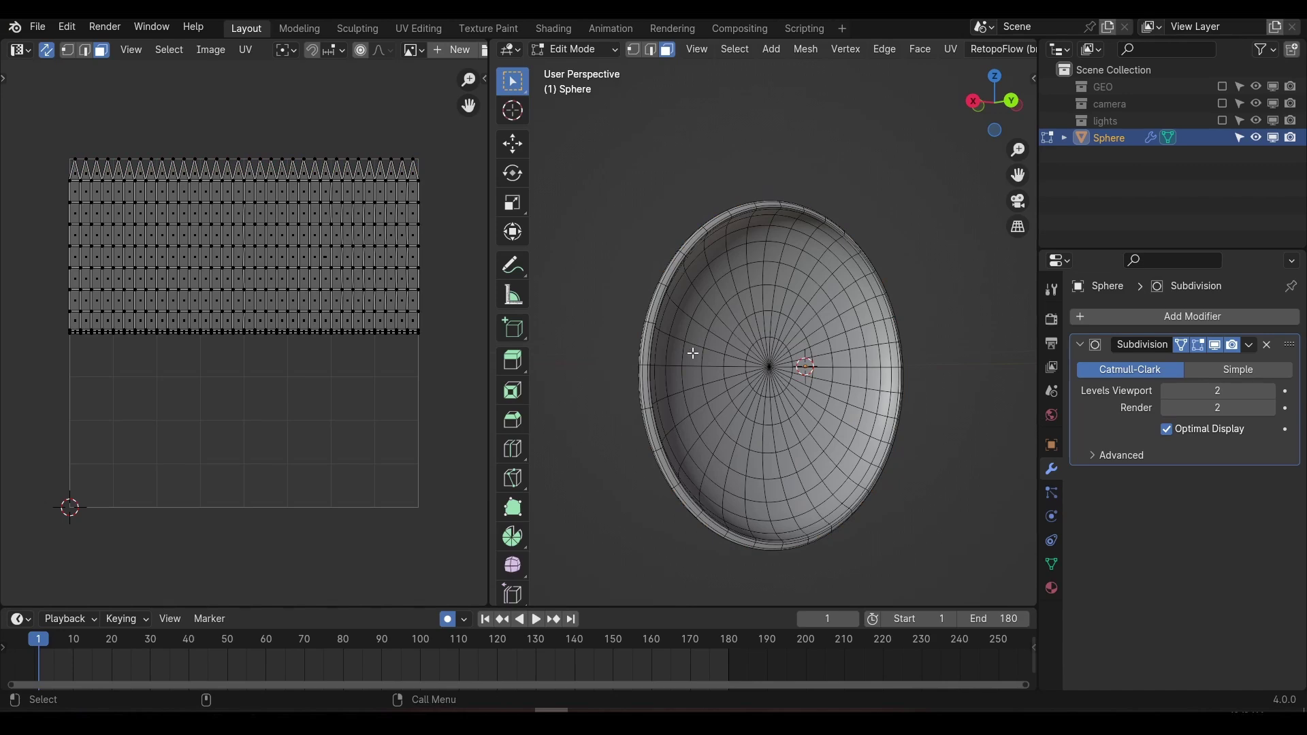
Step: Select the edge loop around the shield's inner rim in edge mode and mark it as a seam
{"action": "scroll", "coordinate": [693, 354], "scroll_direction": "up", "scroll_amount": 5}
{"action": "key", "text": "2"}
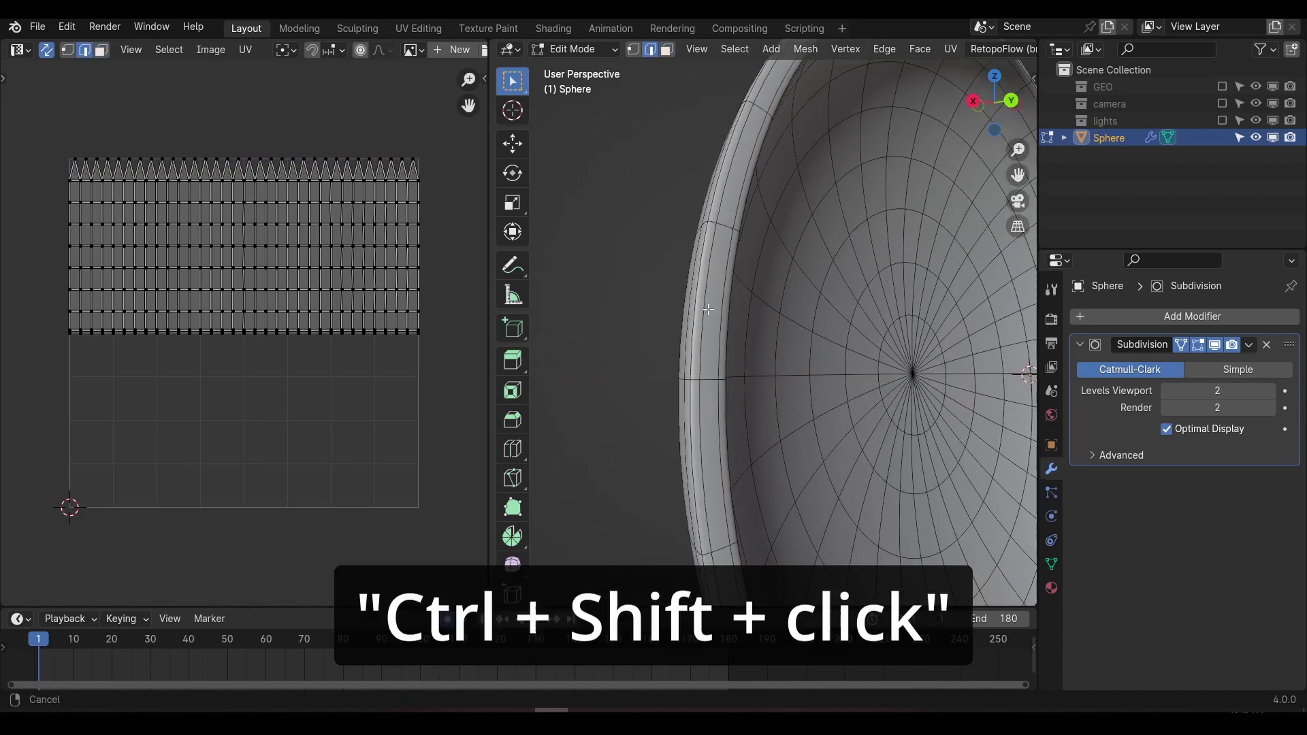
{"action": "scroll", "coordinate": [766, 340], "scroll_direction": "down", "scroll_amount": 4}
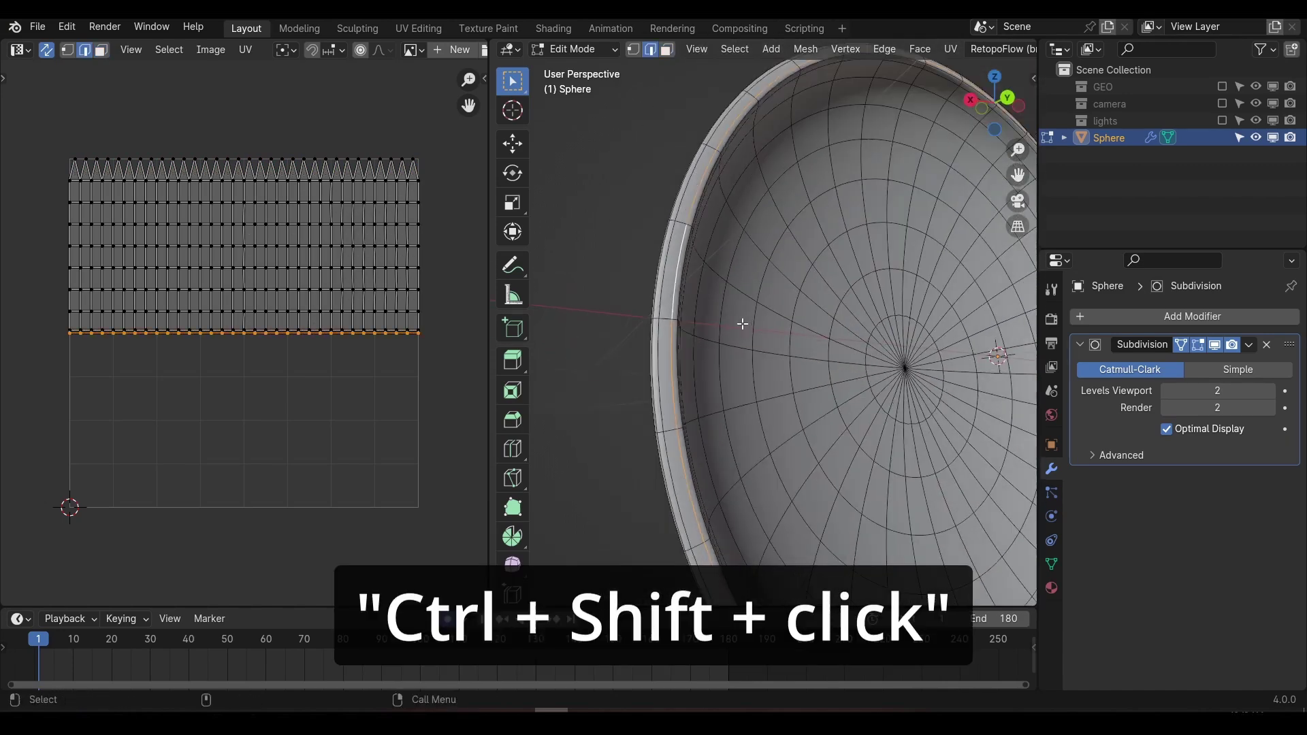
{"action": "key", "text": "ctrl+e"}
{"action": "left_click", "coordinate": [732, 501]}
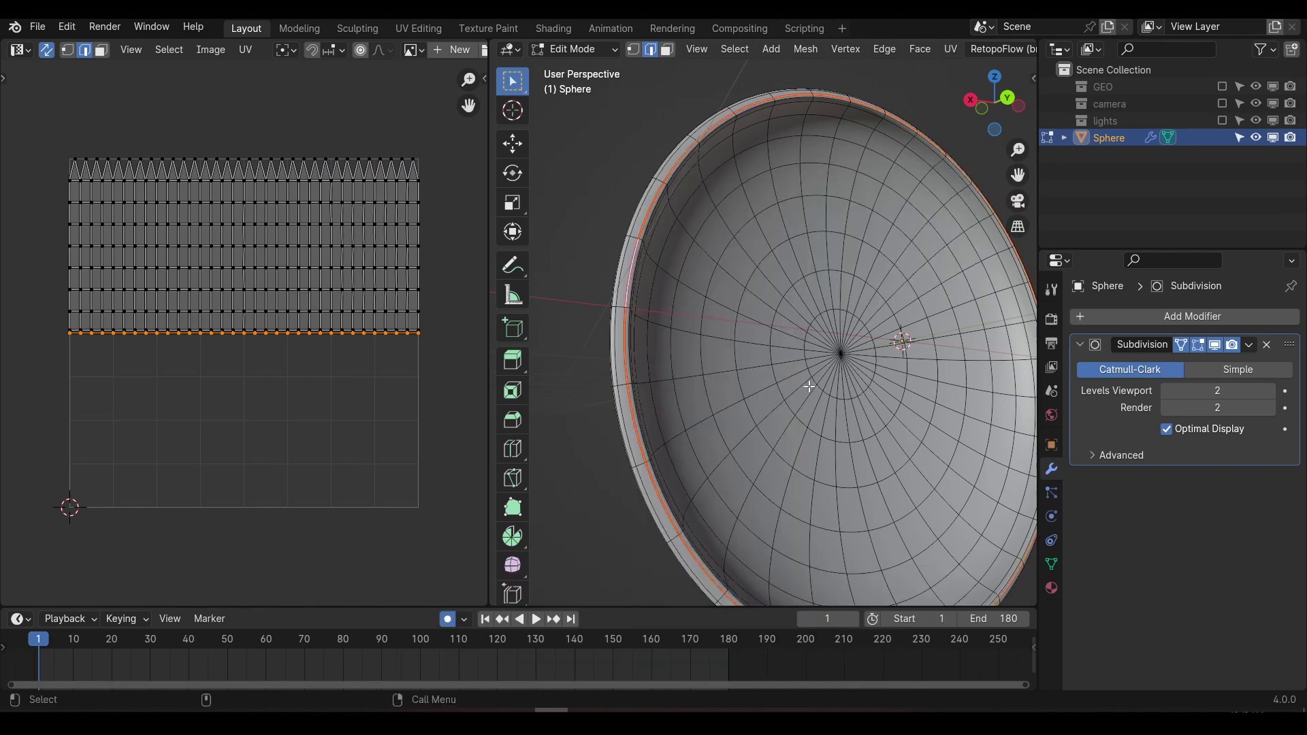
Step: Select the whole shield mesh and unwrap it along the seam
{"action": "middle_click_drag", "start_coordinate": [733, 501], "coordinate": [827, 373]}
{"action": "key", "text": "a"}
{"action": "key", "text": "u"}
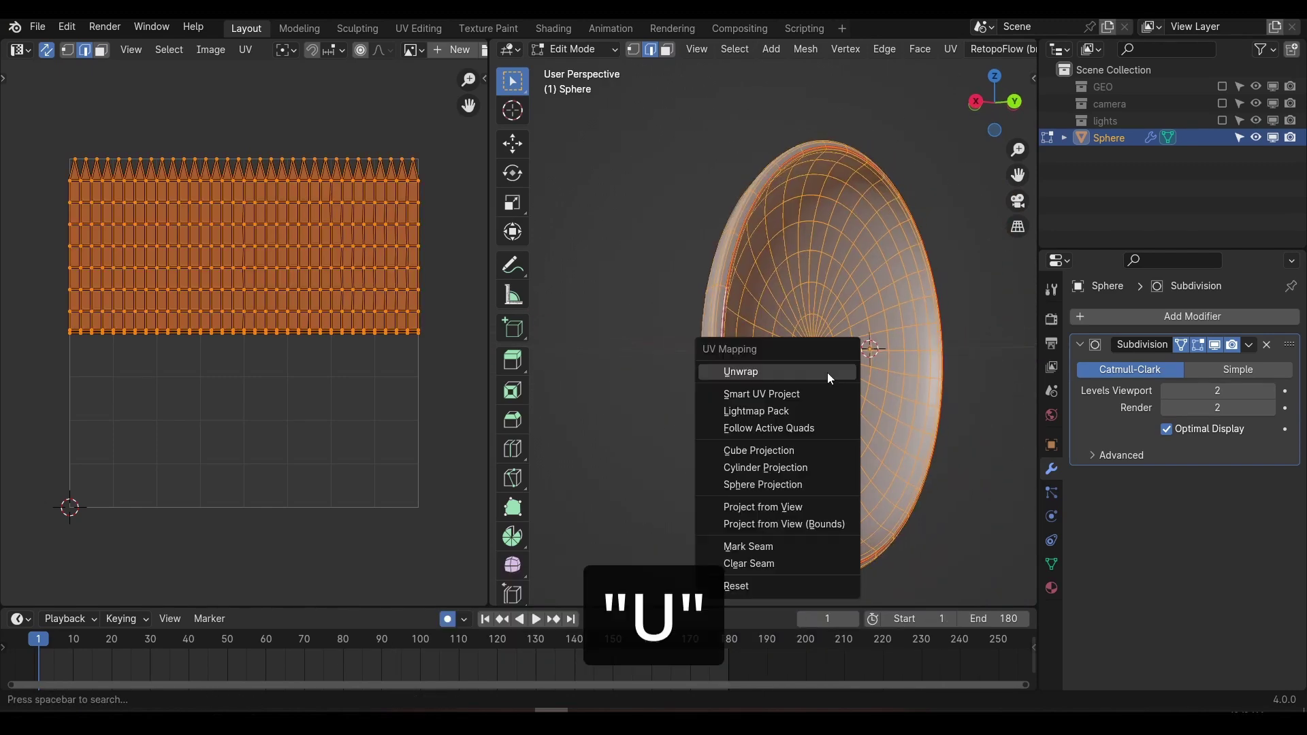
{"action": "left_click", "coordinate": [835, 377]}
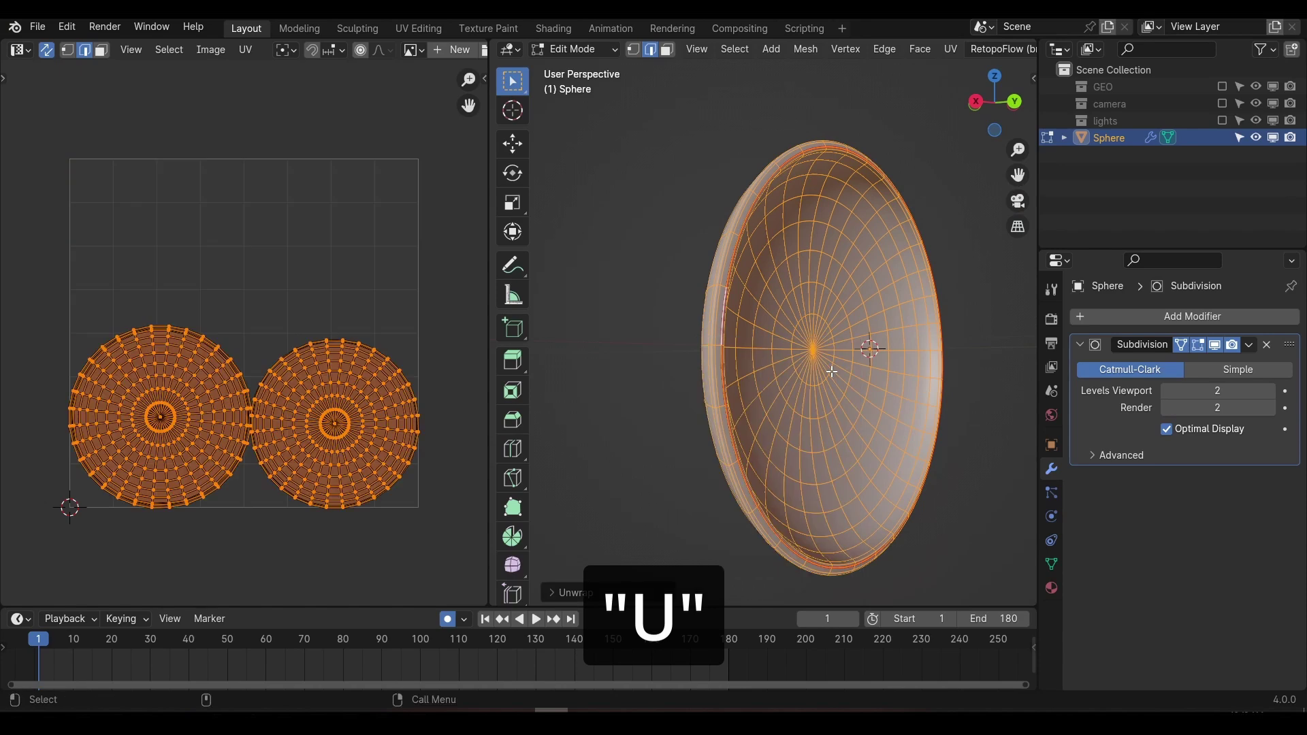
Step: Select each UV island in turn to check which side of the shield it covers, leaving both deselected
{"action": "left_click", "coordinate": [372, 308]}
{"action": "key", "text": "l"}
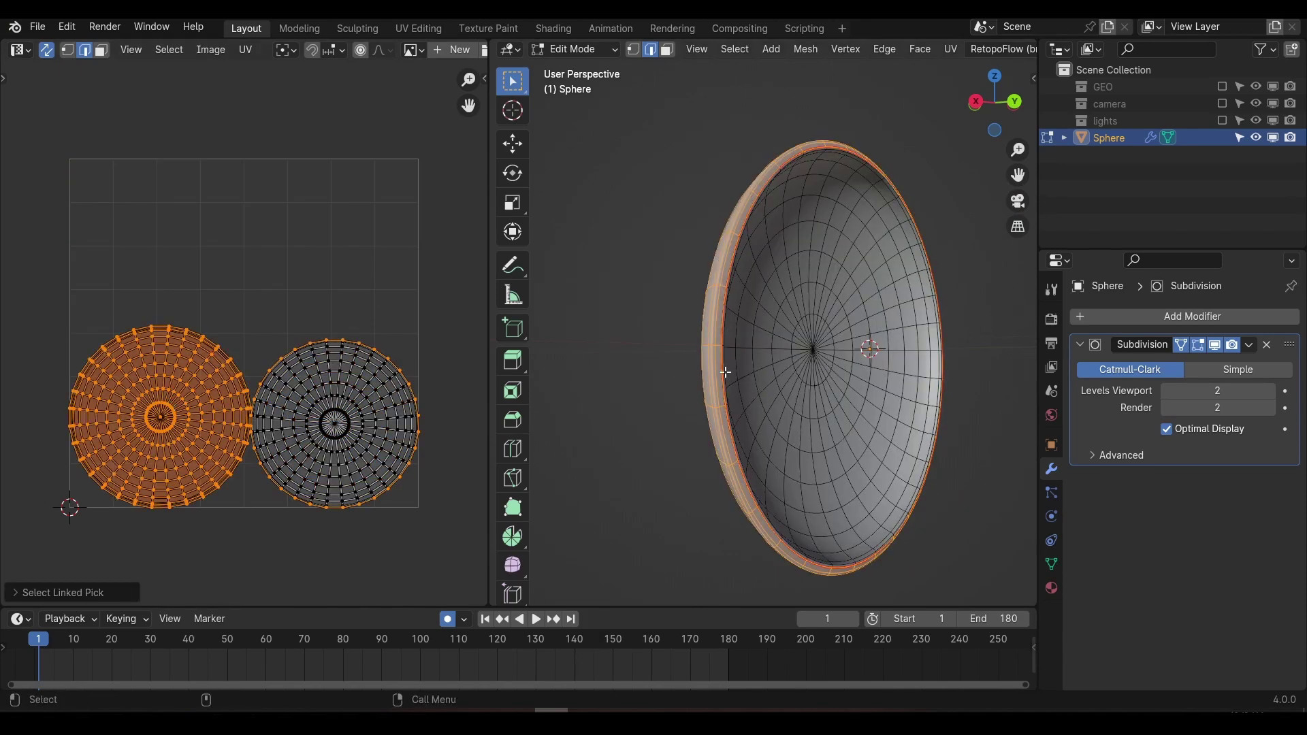
{"action": "mouse_move", "coordinate": [599, 368]}
{"action": "middle_mouse_down"}
{"action": "mouse_move", "coordinate": [654, 371]}
{"action": "mouse_move", "coordinate": [592, 371]}
{"action": "mouse_move", "coordinate": [617, 371]}
{"action": "middle_mouse_up"}
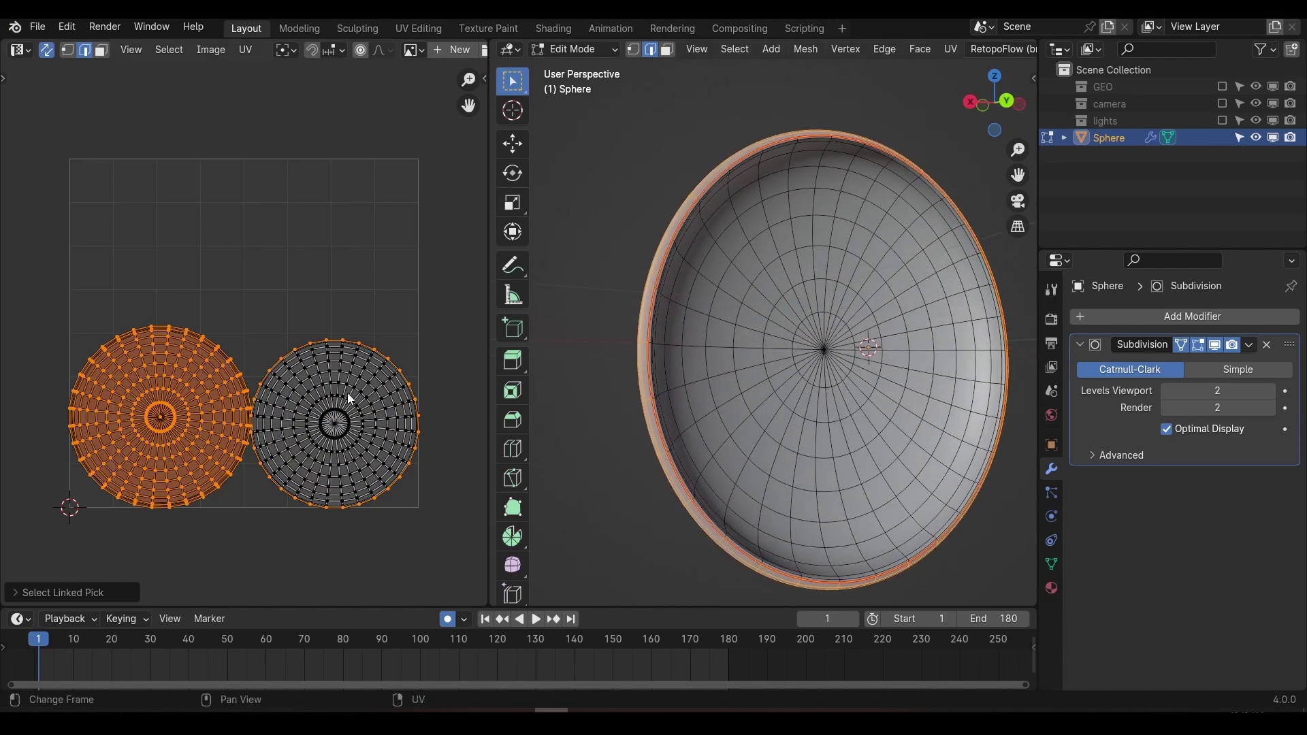
{"action": "key", "text": "l"}
{"action": "left_click", "coordinate": [394, 291]}
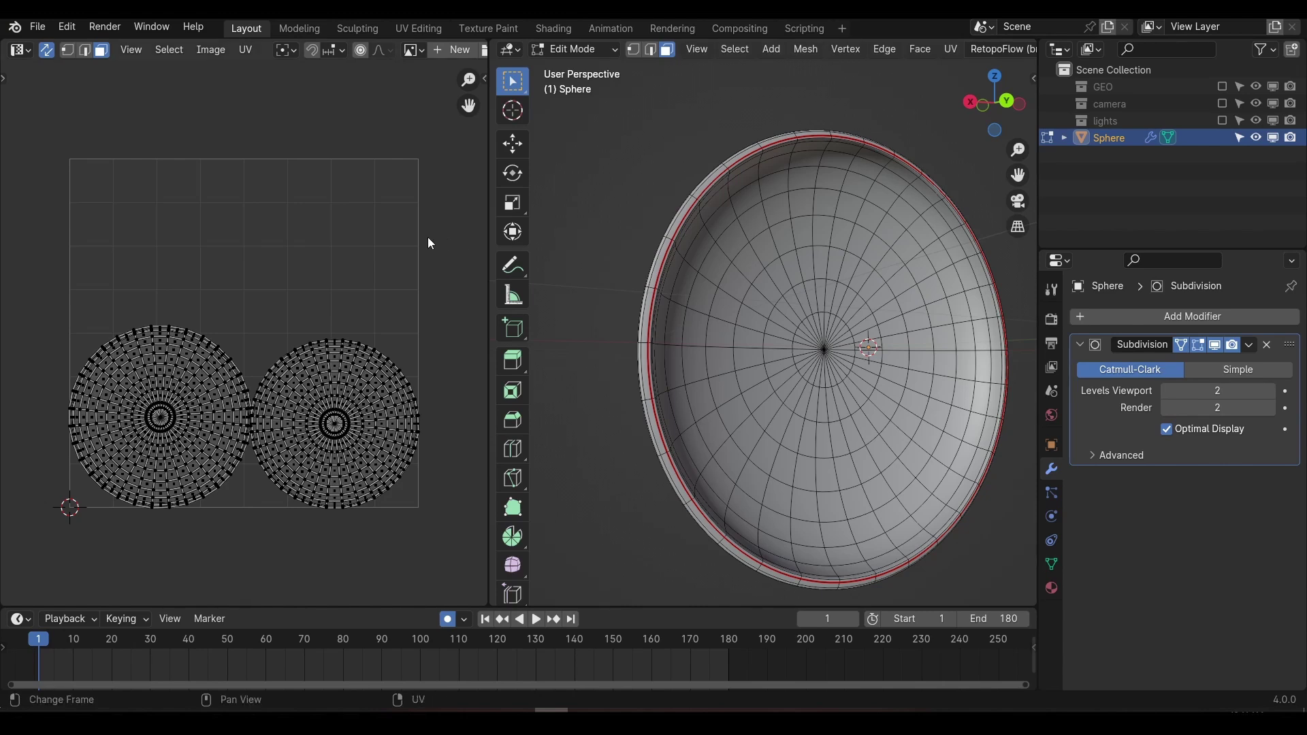
Step: Look across the UDIM tiles of the example creature model in the UV Editor
{"action": "mouse_move", "coordinate": [455, 209]}
{"action": "middle_mouse_down"}
{"action": "mouse_move", "coordinate": [156, 206]}
{"action": "mouse_move", "coordinate": [479, 198]}
{"action": "mouse_move", "coordinate": [443, 201]}
{"action": "middle_mouse_up"}
{"action": "scroll", "coordinate": [452, 204], "scroll_direction": "down", "scroll_amount": 1}
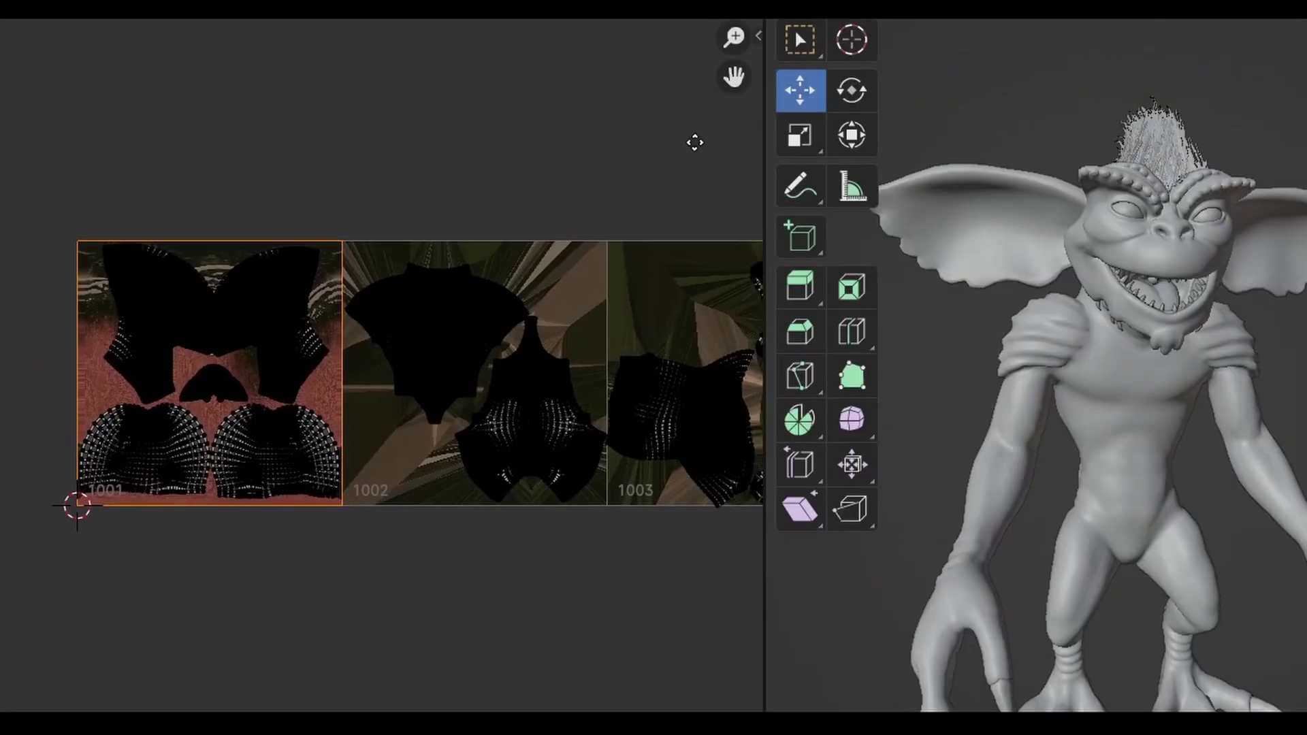
{"action": "middle_click_drag", "start_coordinate": [695, 140], "coordinate": [38, 137]}
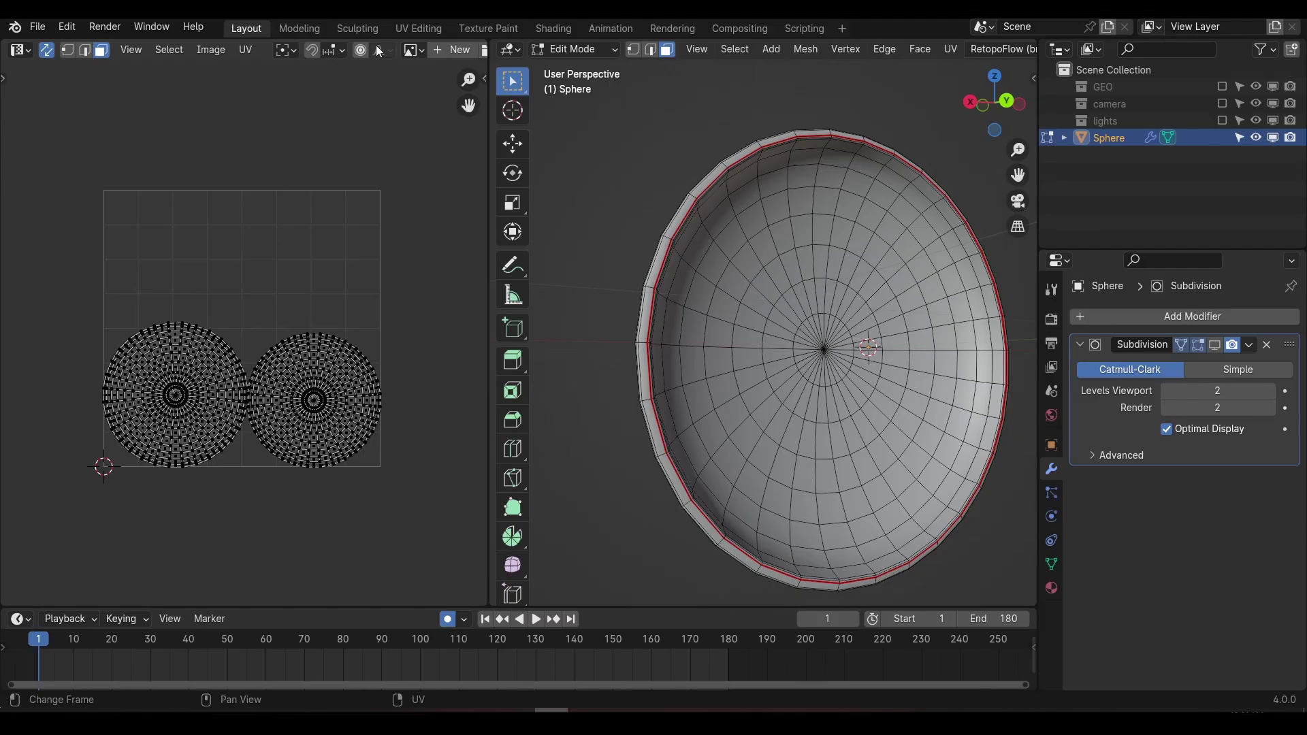
Step: Create a new tiled 1024 x 1024 px image named shield_diffuse with a plain grey colour and no alpha
{"action": "left_click", "coordinate": [374, 47]}
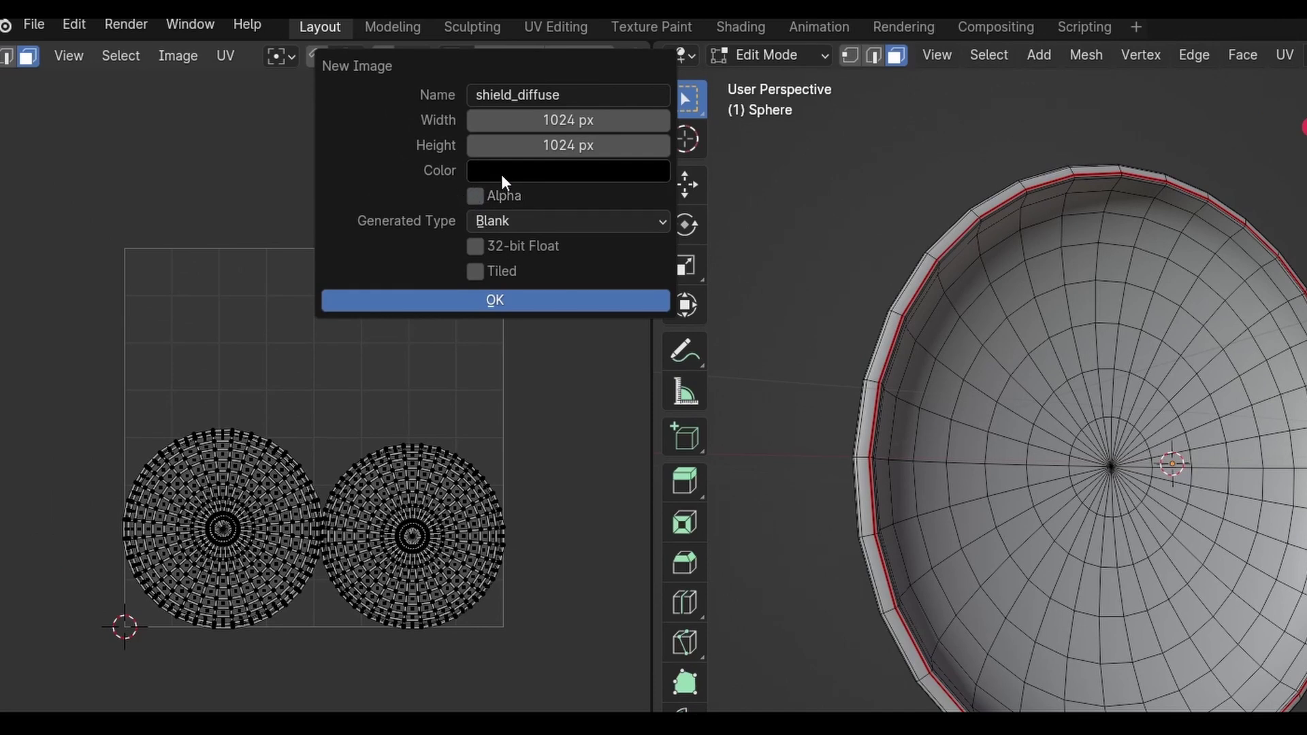
{"action": "left_click", "coordinate": [501, 174]}
{"action": "mouse_move", "coordinate": [708, 285]}
{"action": "left_mouse_down"}
{"action": "mouse_move", "coordinate": [703, 298]}
{"action": "mouse_move", "coordinate": [702, 277]}
{"action": "left_mouse_up"}
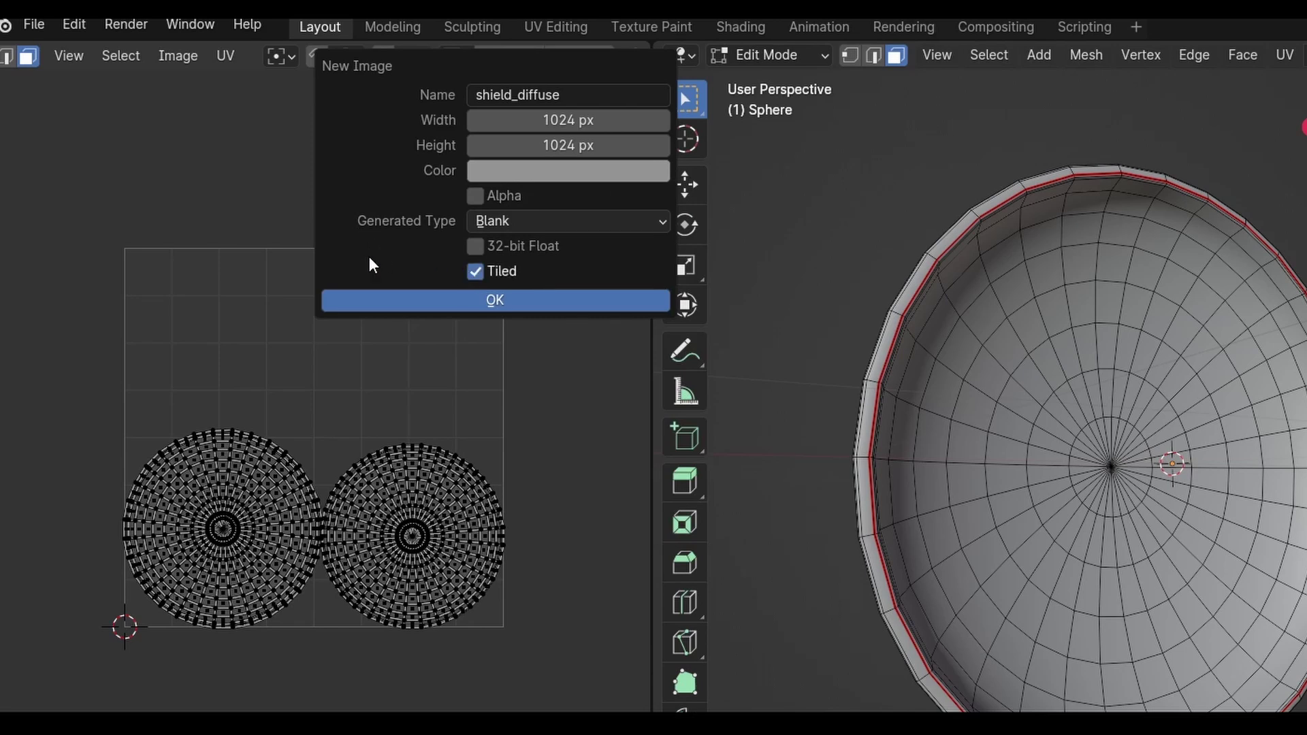
{"action": "left_click", "coordinate": [372, 300]}
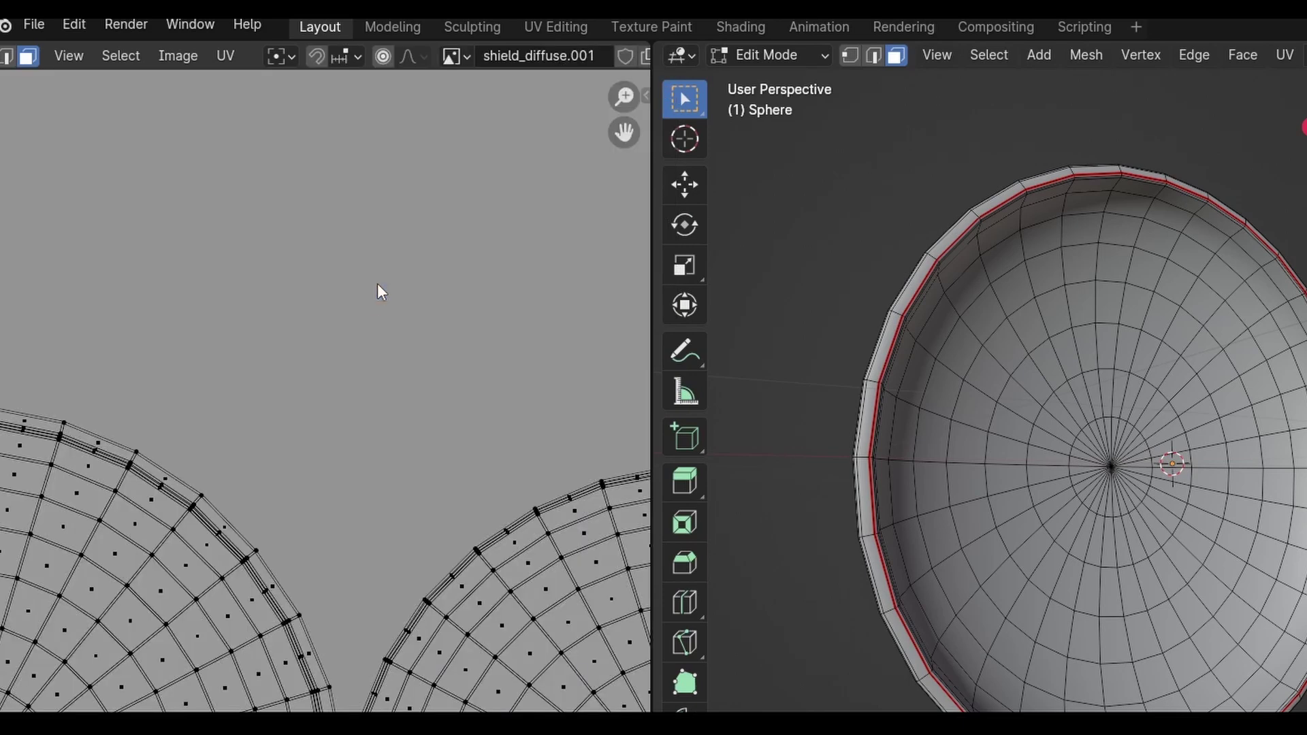
Step: Add a single 1024 x 1024 px UDIM tile numbered 1002 to the image, filled with grey of value 0.673
{"action": "scroll", "coordinate": [379, 289], "scroll_direction": "down", "scroll_amount": 4}
{"action": "middle_click_drag", "start_coordinate": [378, 291], "coordinate": [269, 240]}
{"action": "key", "text": "n"}
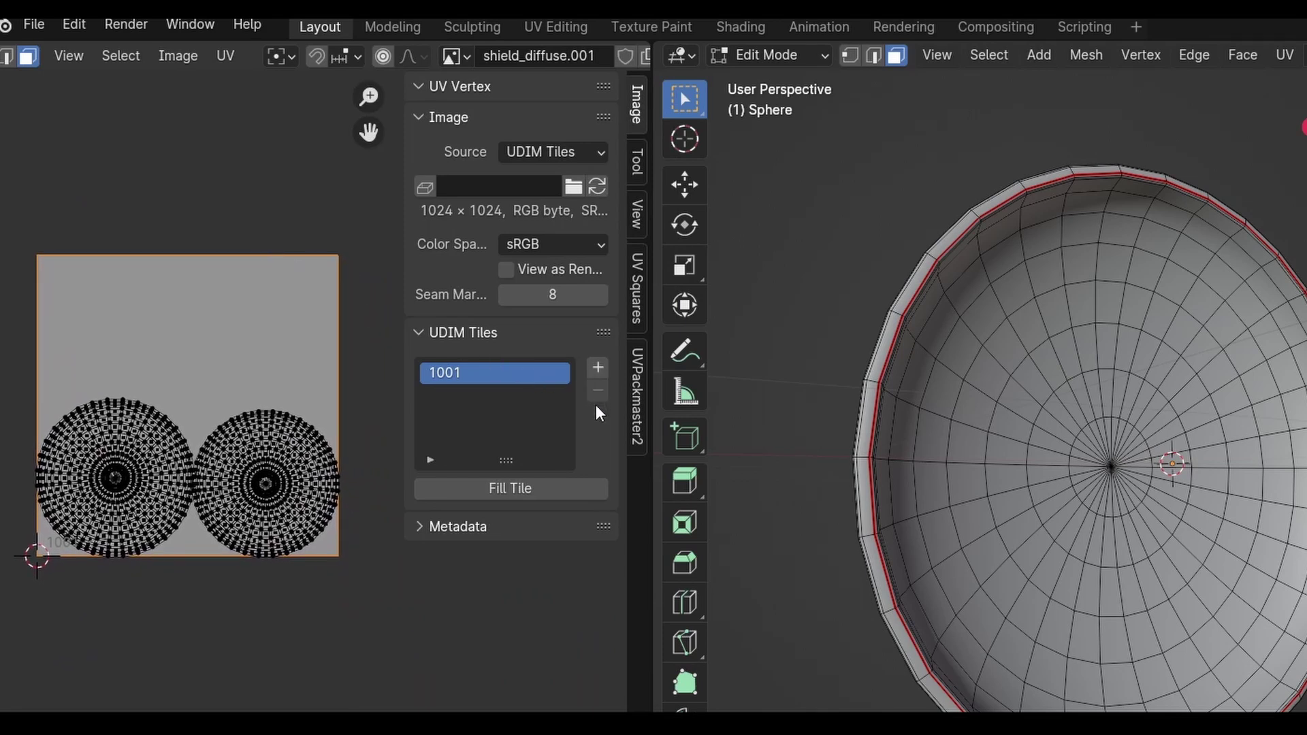
{"action": "left_click", "coordinate": [598, 370]}
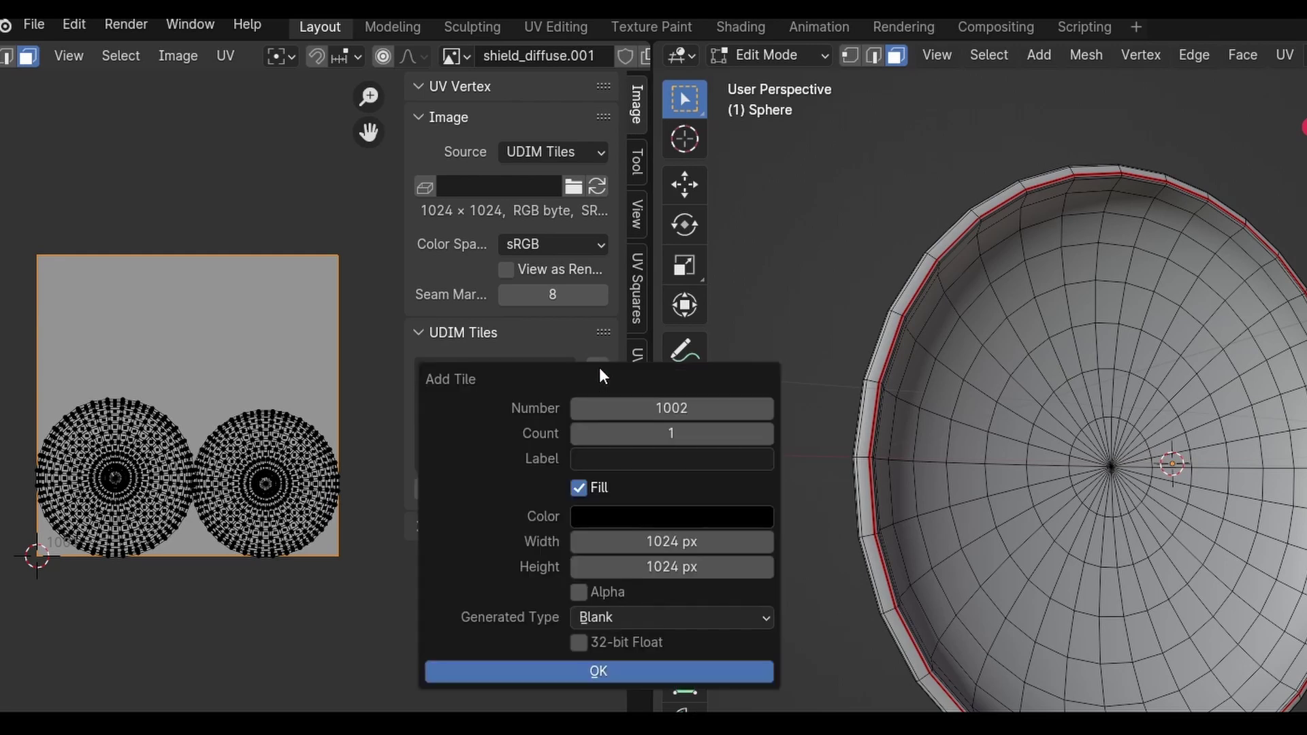
{"action": "left_click", "coordinate": [764, 434]}
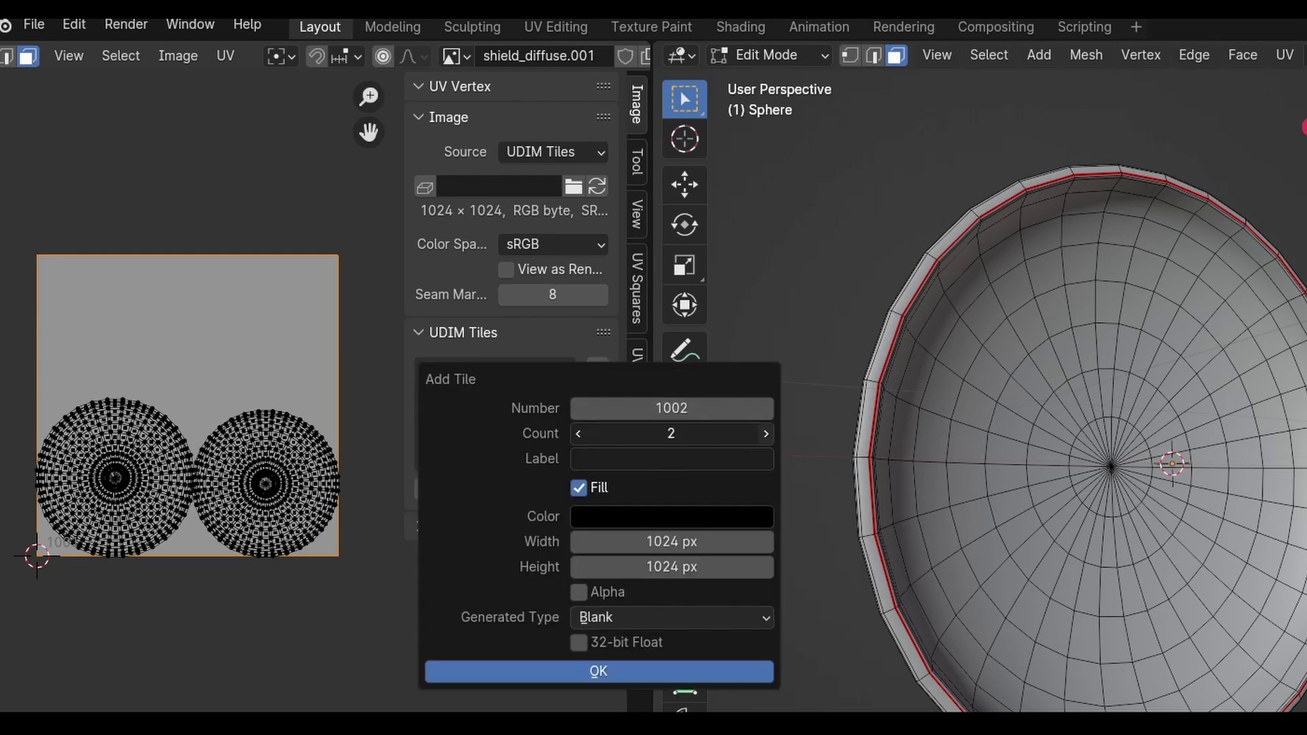
{"action": "left_click", "coordinate": [764, 434]}
{"action": "left_click_drag", "start_coordinate": [587, 435], "coordinate": [580, 440]}
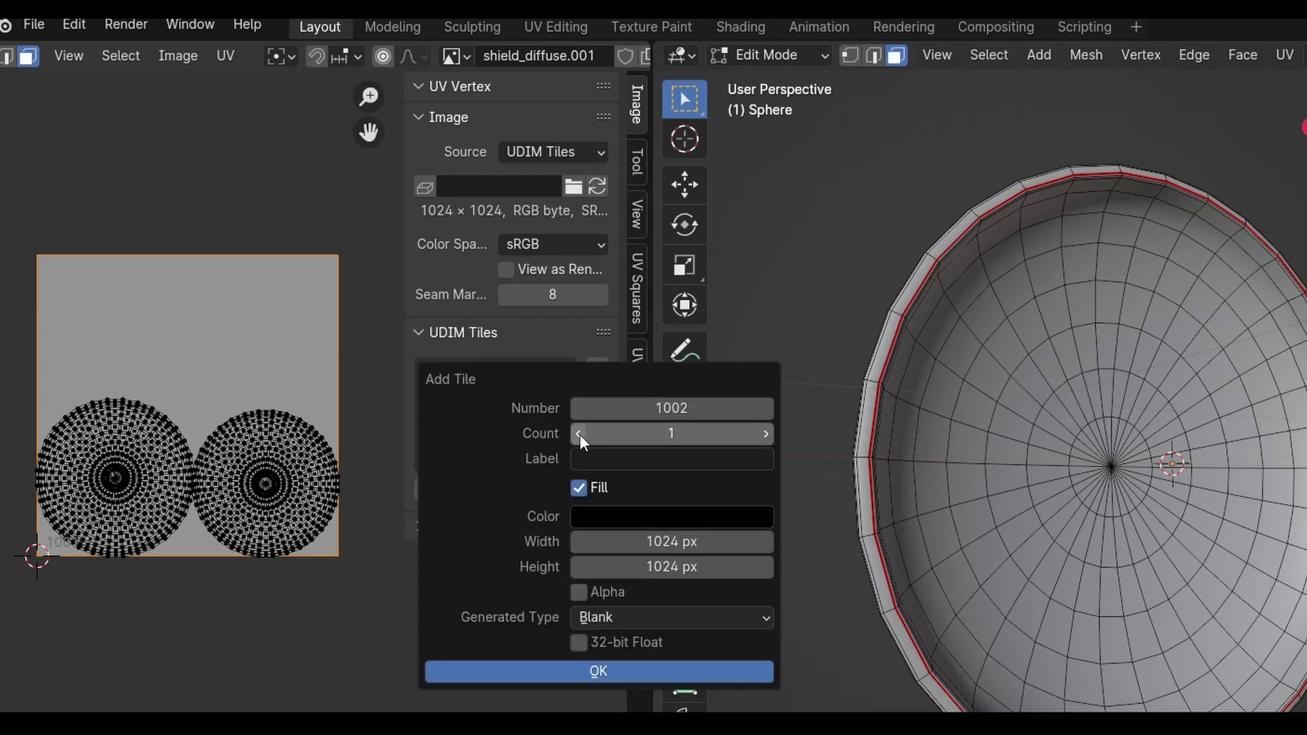
{"action": "left_click", "coordinate": [678, 517]}
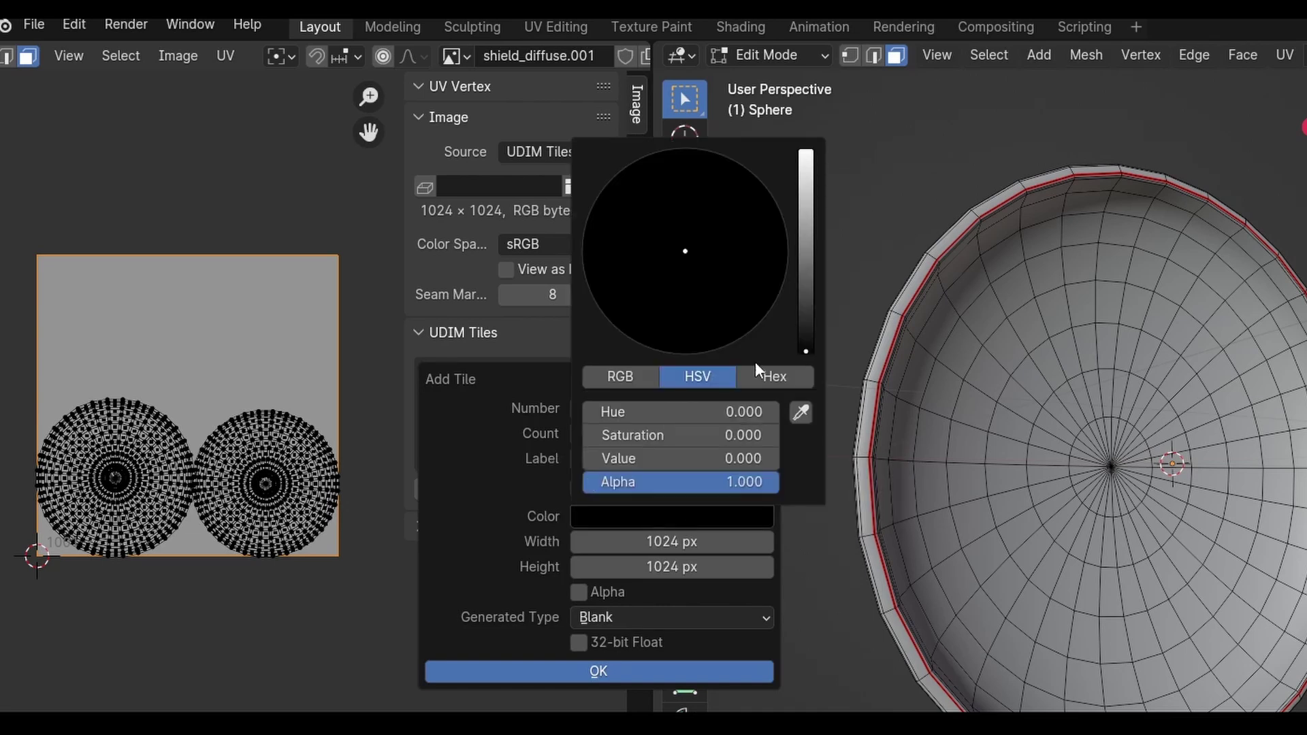
{"action": "left_click_drag", "start_coordinate": [798, 239], "coordinate": [806, 214]}
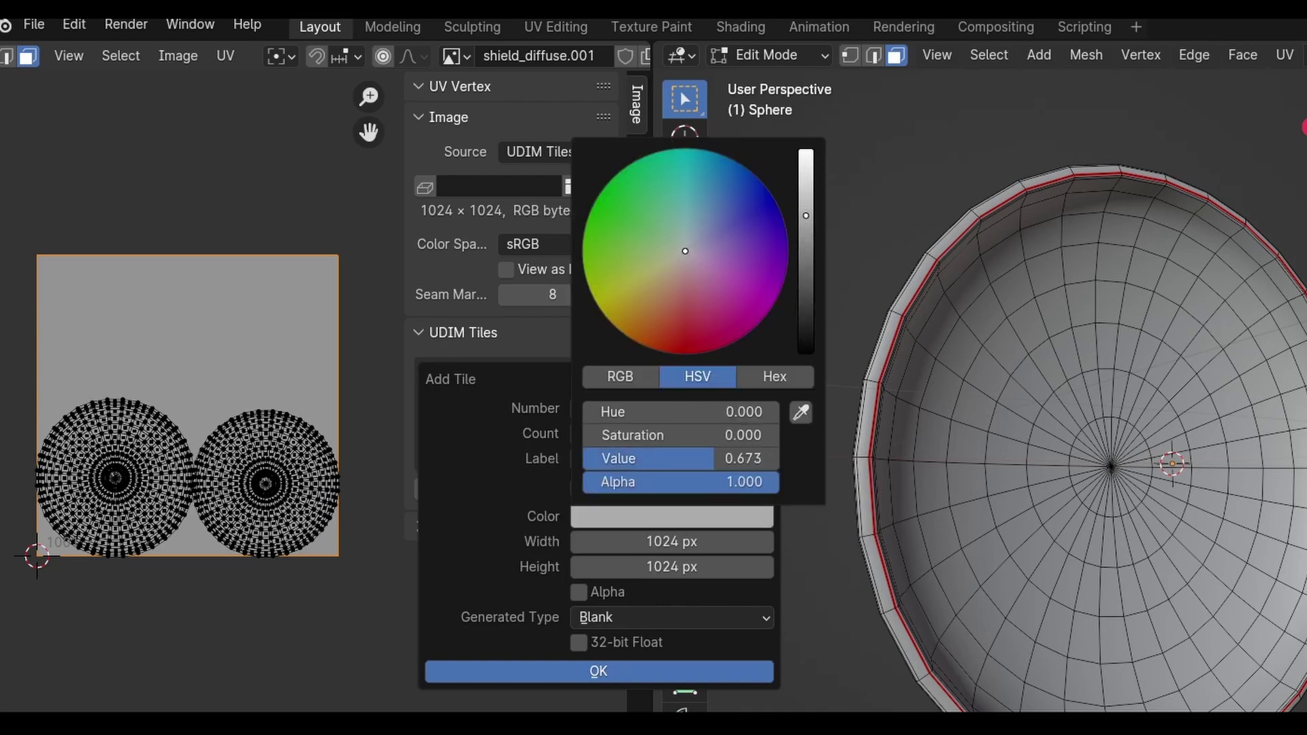
{"action": "left_click", "coordinate": [615, 672]}
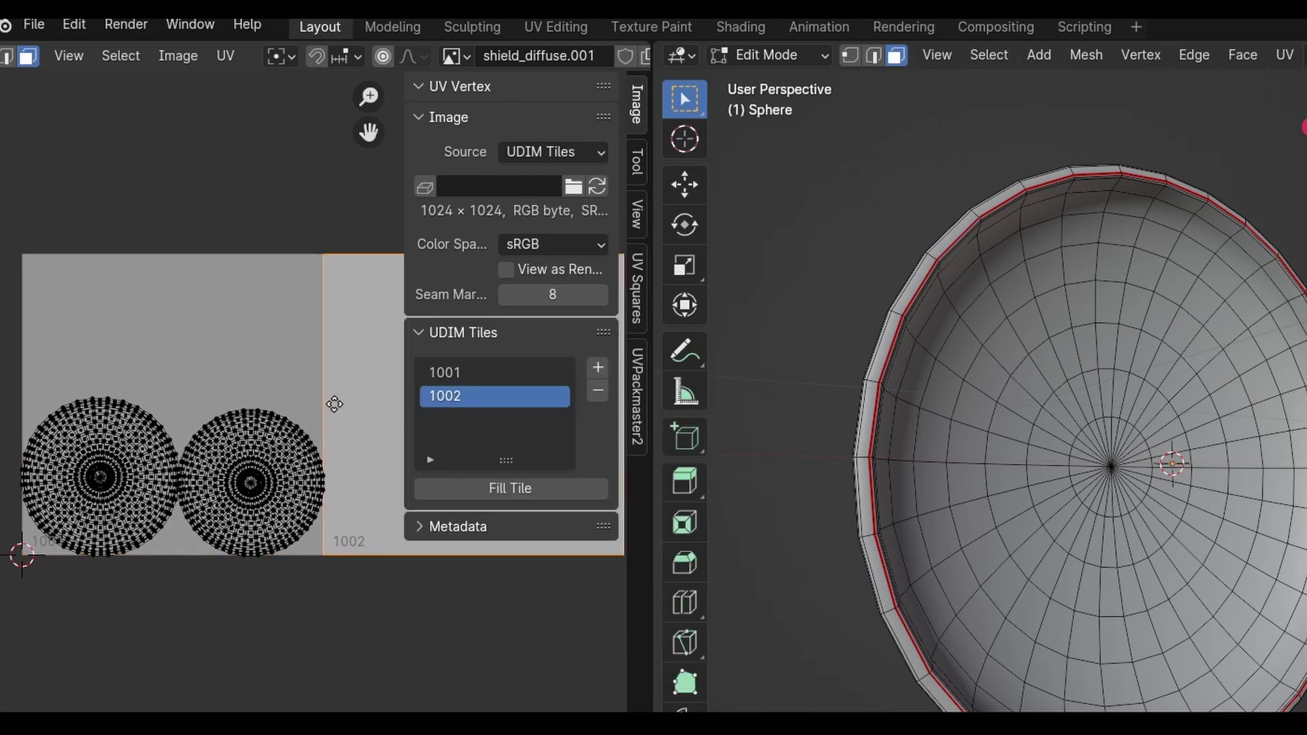
{"action": "key", "text": "n"}
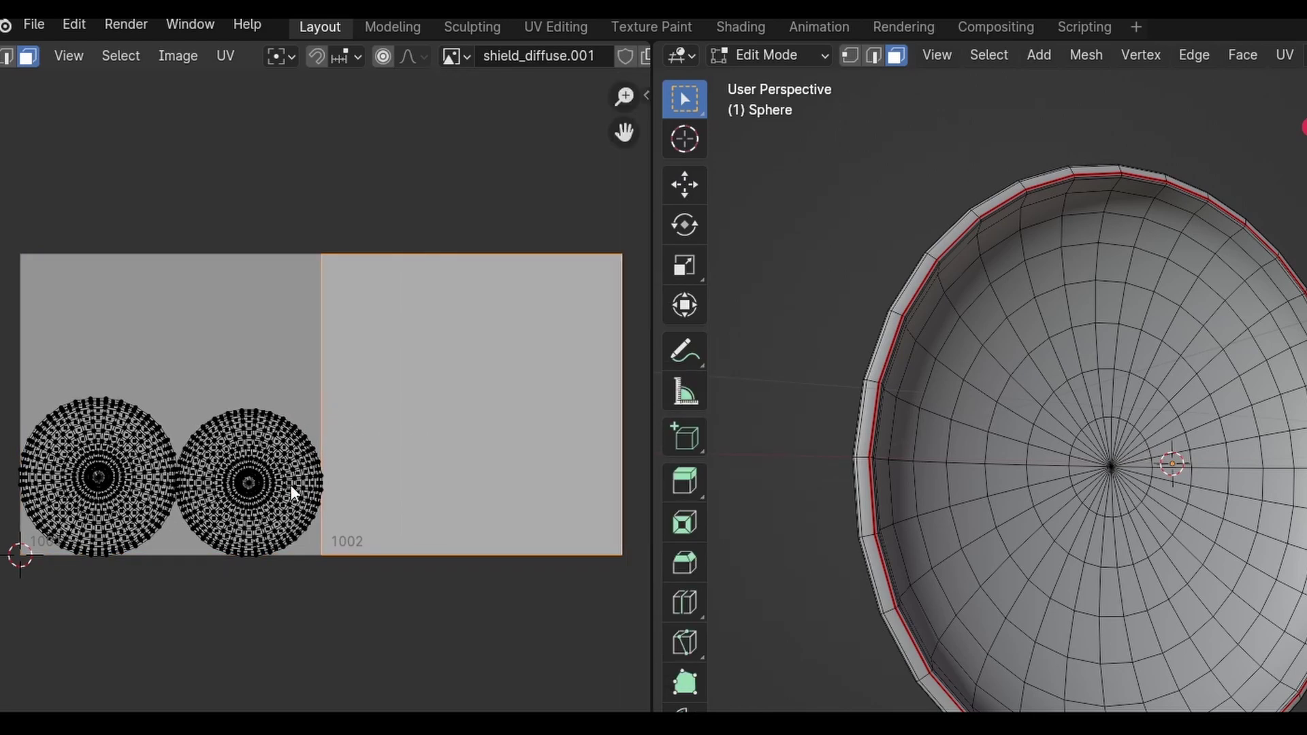
Step: Move the UV island of the shield's hollow side to about the middle of tile 1002
{"action": "key", "text": "l"}
{"action": "scroll", "coordinate": [291, 483], "scroll_direction": "down", "scroll_amount": 1}
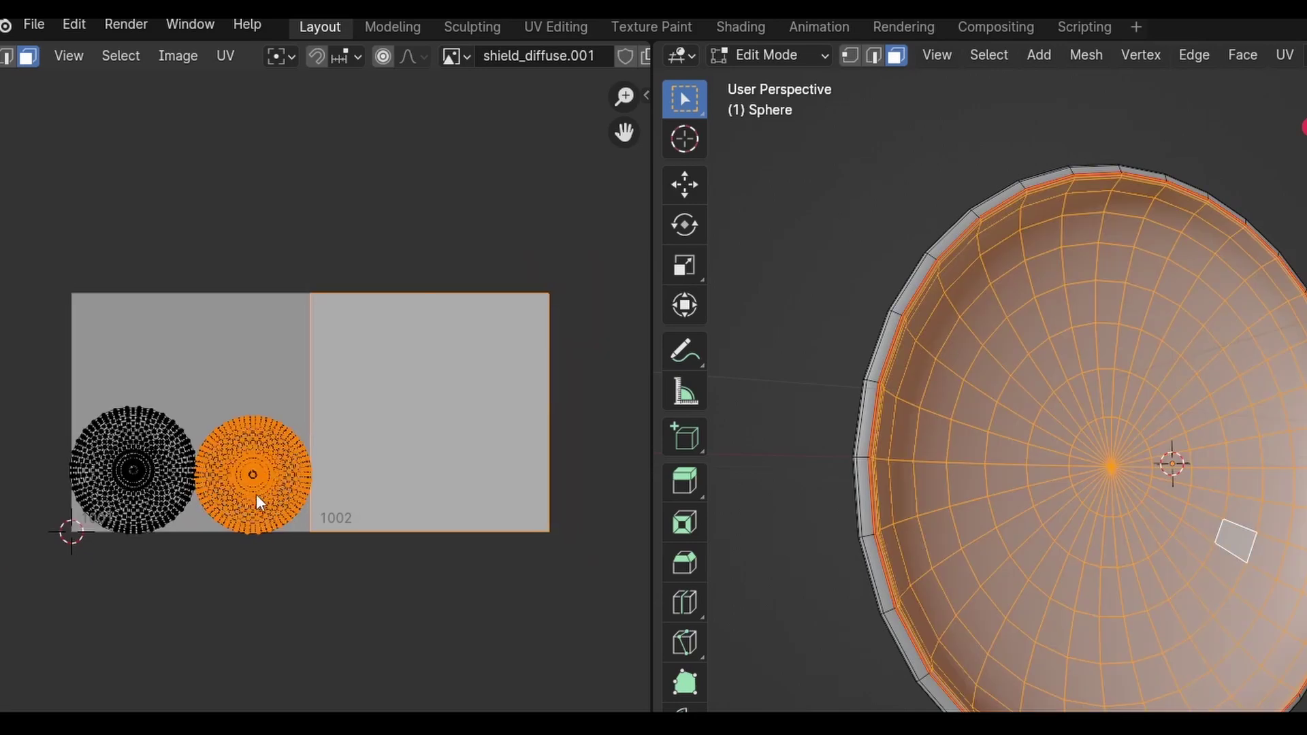
{"action": "key", "text": "g"}
{"action": "left_click", "coordinate": [447, 442]}
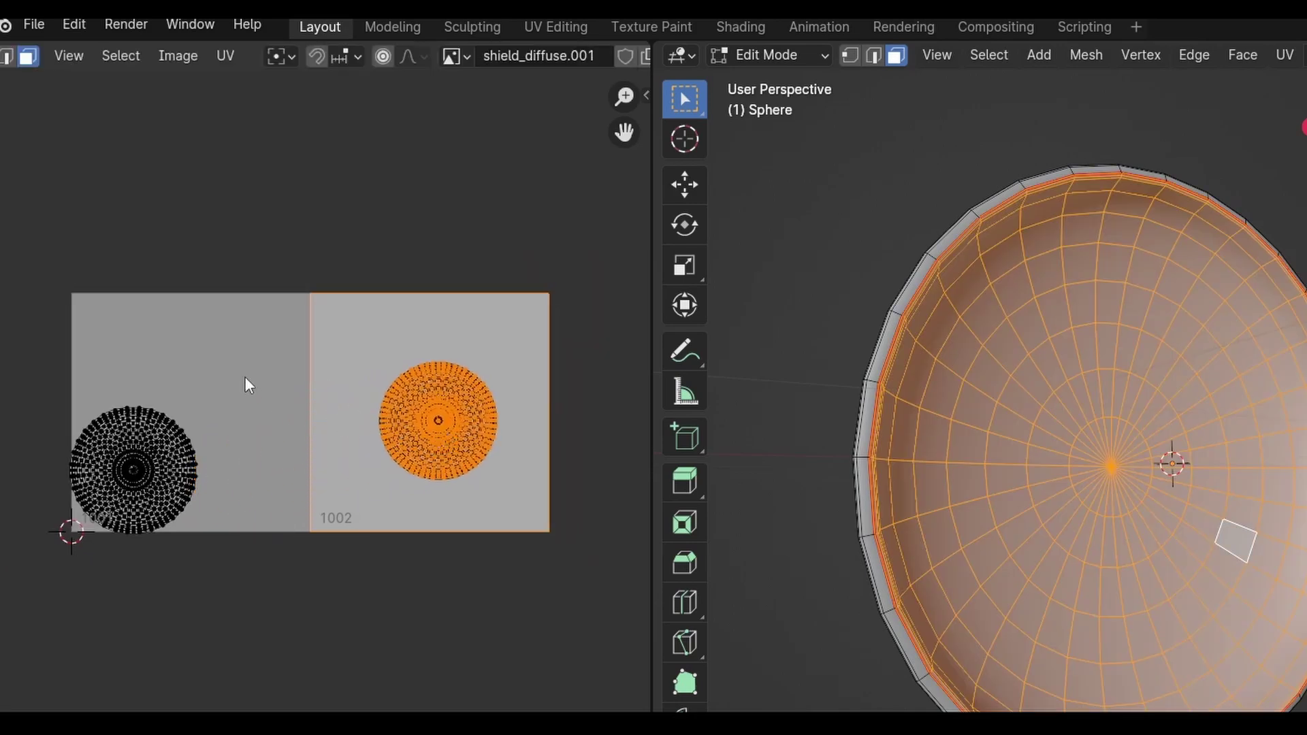
Step: Move the UV island of the shield's outer side to about the middle of tile 1001 and deselect it
{"action": "key", "text": "l"}
{"action": "key", "text": "g"}
{"action": "left_click", "coordinate": [105, 551]}
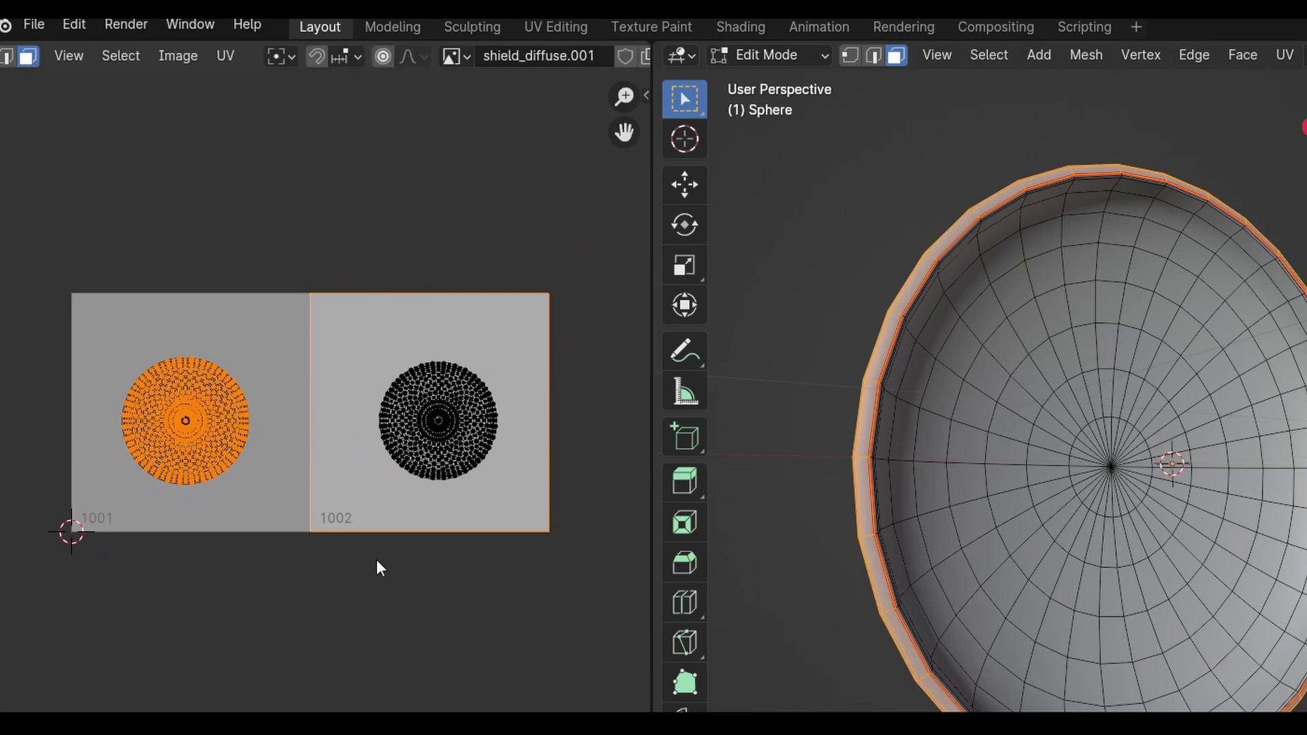
{"action": "left_click", "coordinate": [370, 561]}
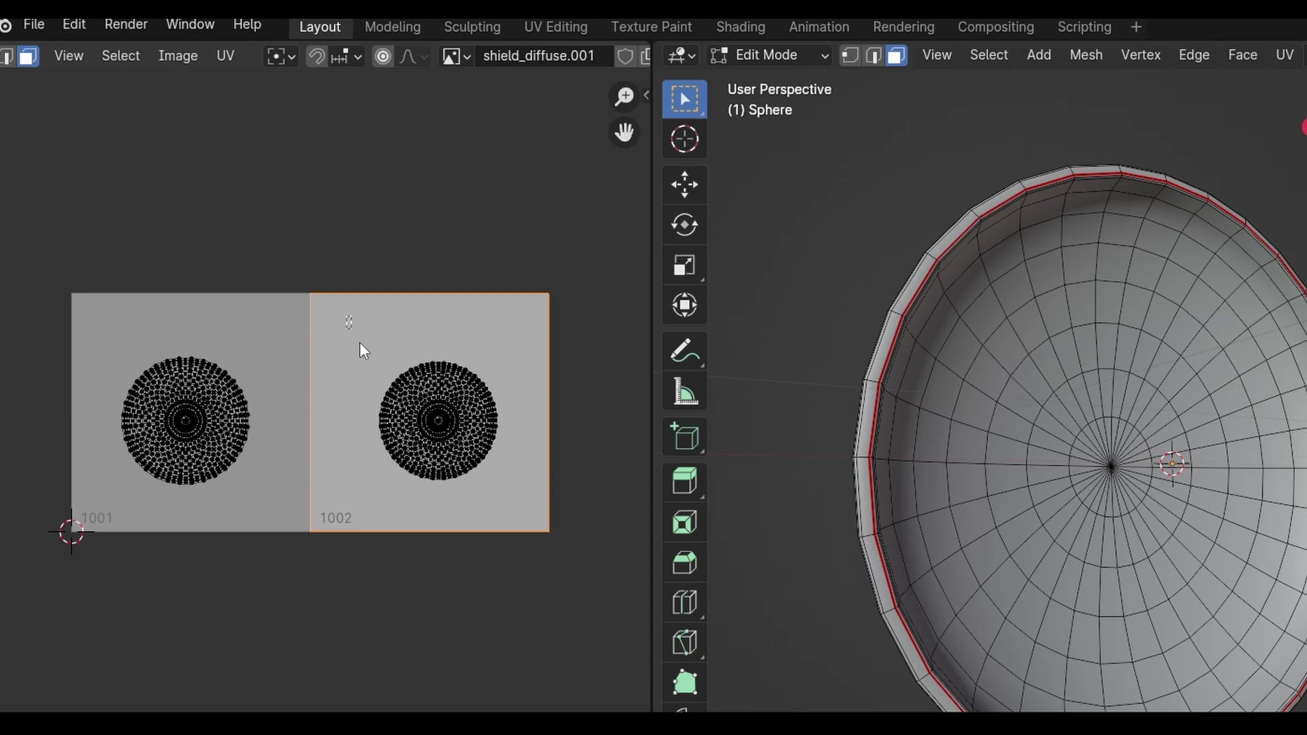
{"action": "key", "text": "l"}
{"action": "key", "text": "s"}
{"action": "key", "text": "Escape"}
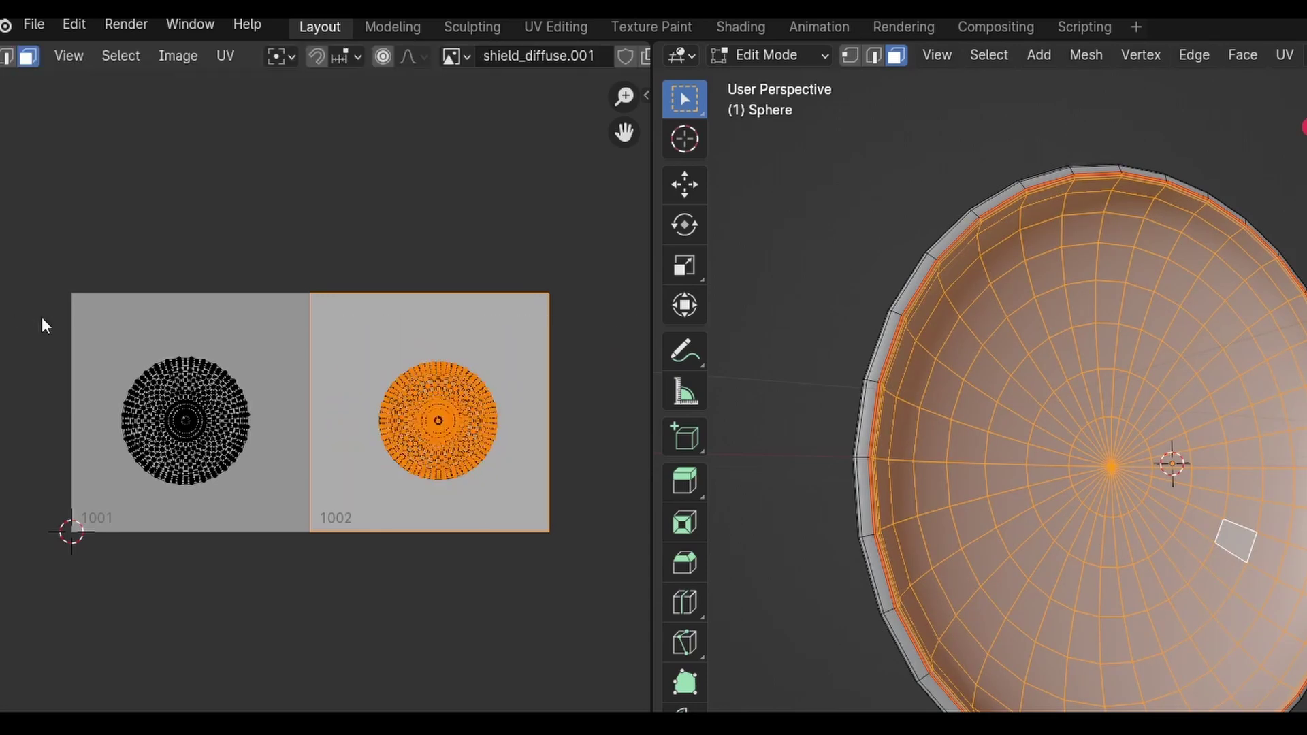
Step: Select the island in tile 1001 and pack it to the closest UDIM with scaling and rotation enabled
{"action": "left_click_drag", "start_coordinate": [96, 284], "coordinate": [280, 485]}
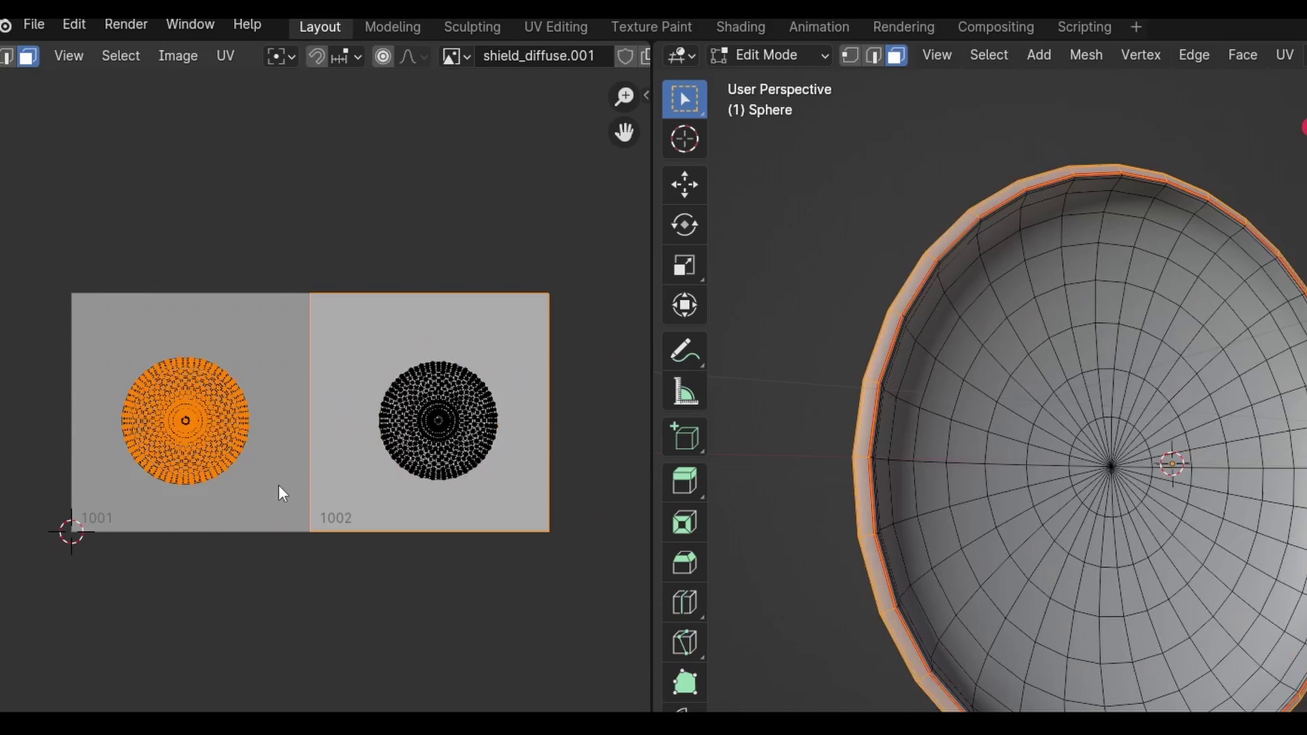
{"action": "left_click", "coordinate": [240, 62]}
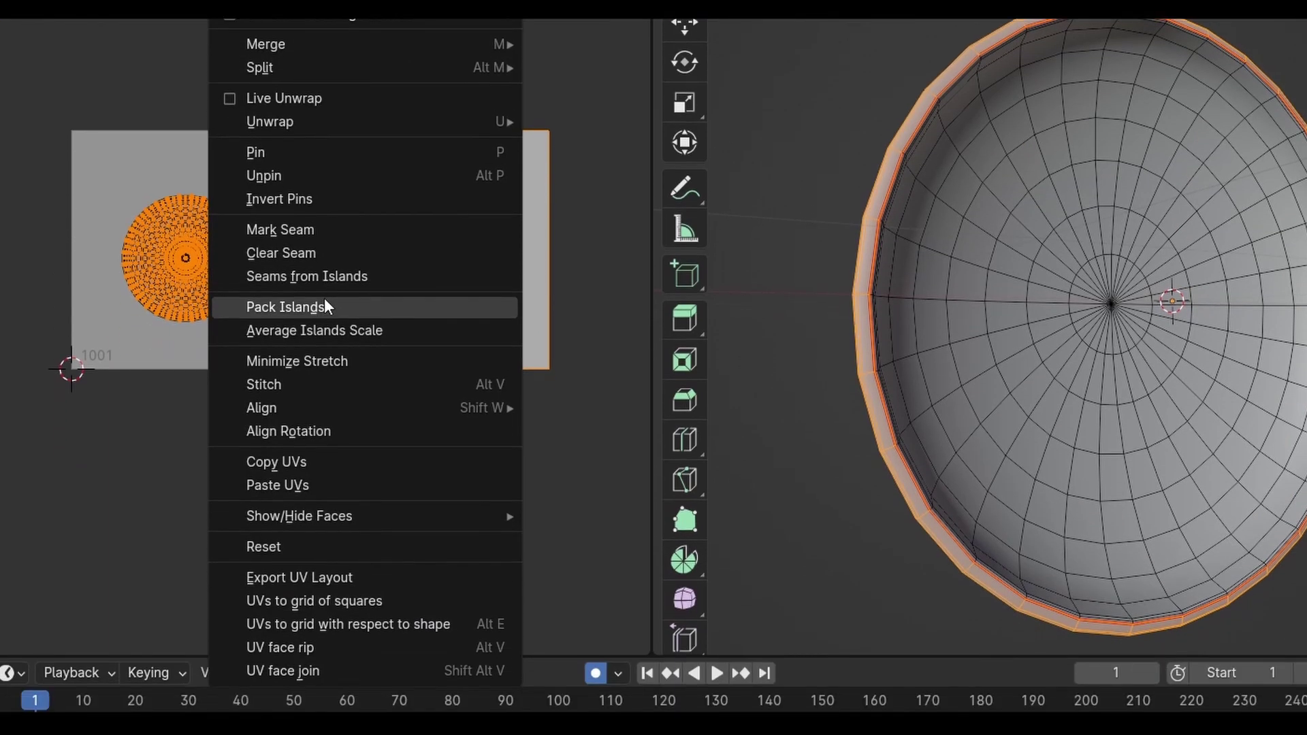
{"action": "left_click", "coordinate": [325, 307]}
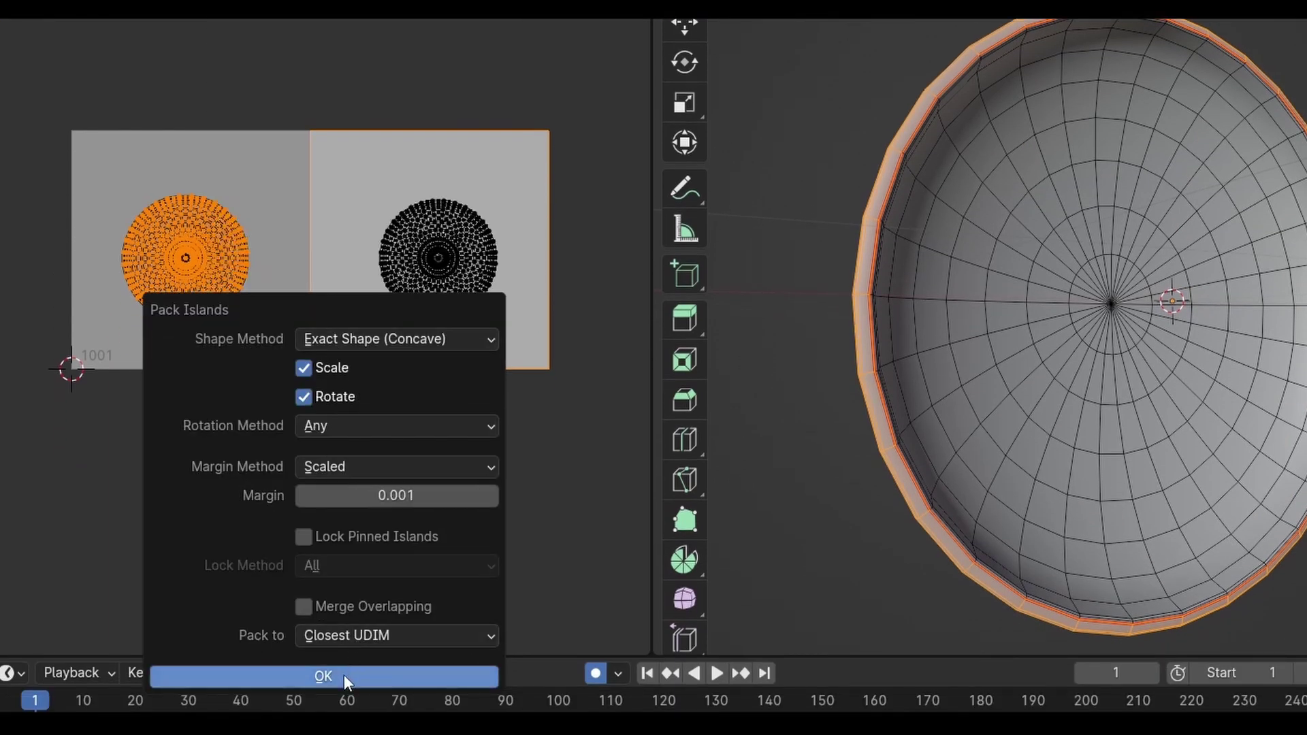
{"action": "left_click", "coordinate": [389, 634]}
{"action": "left_click", "coordinate": [418, 635]}
{"action": "left_click", "coordinate": [388, 675]}
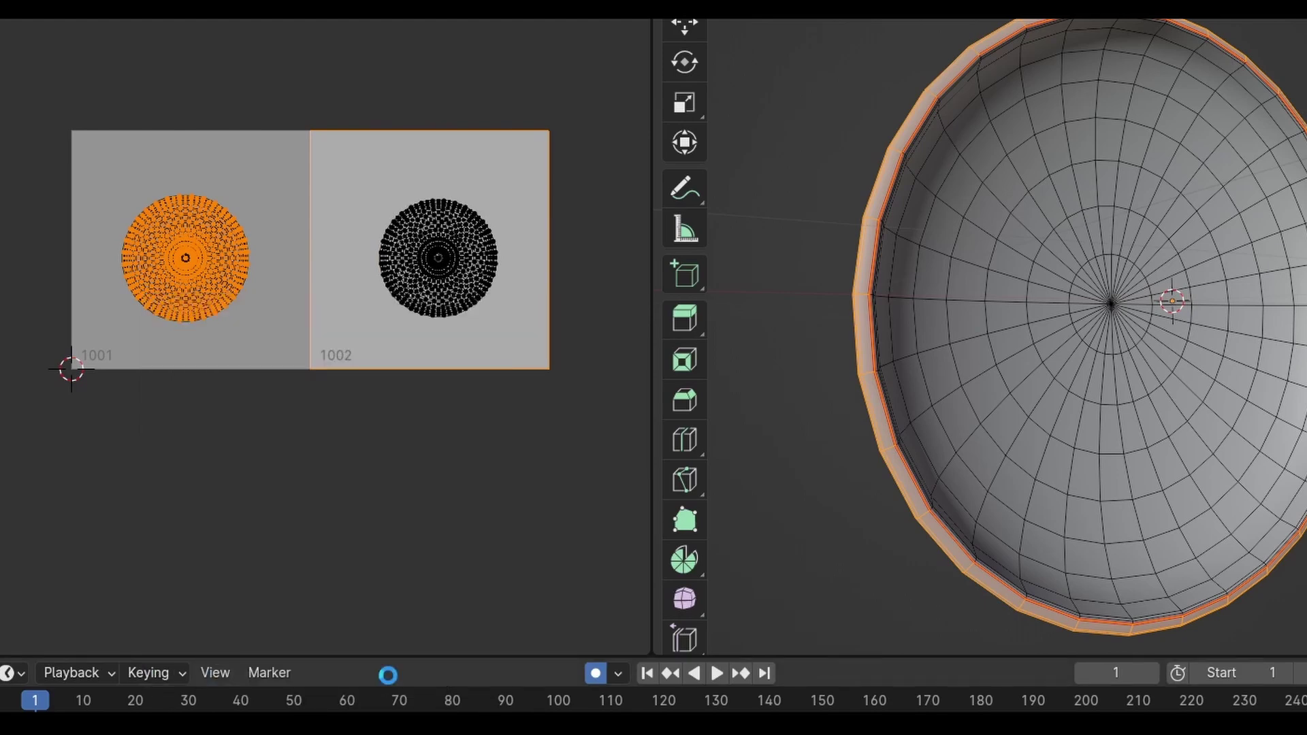
Step: Select the island in tile 1002 and pack it to the closest UDIM with scaling and rotation enabled
{"action": "left_click_drag", "start_coordinate": [357, 153], "coordinate": [505, 361]}
{"action": "left_click", "coordinate": [240, 0]}
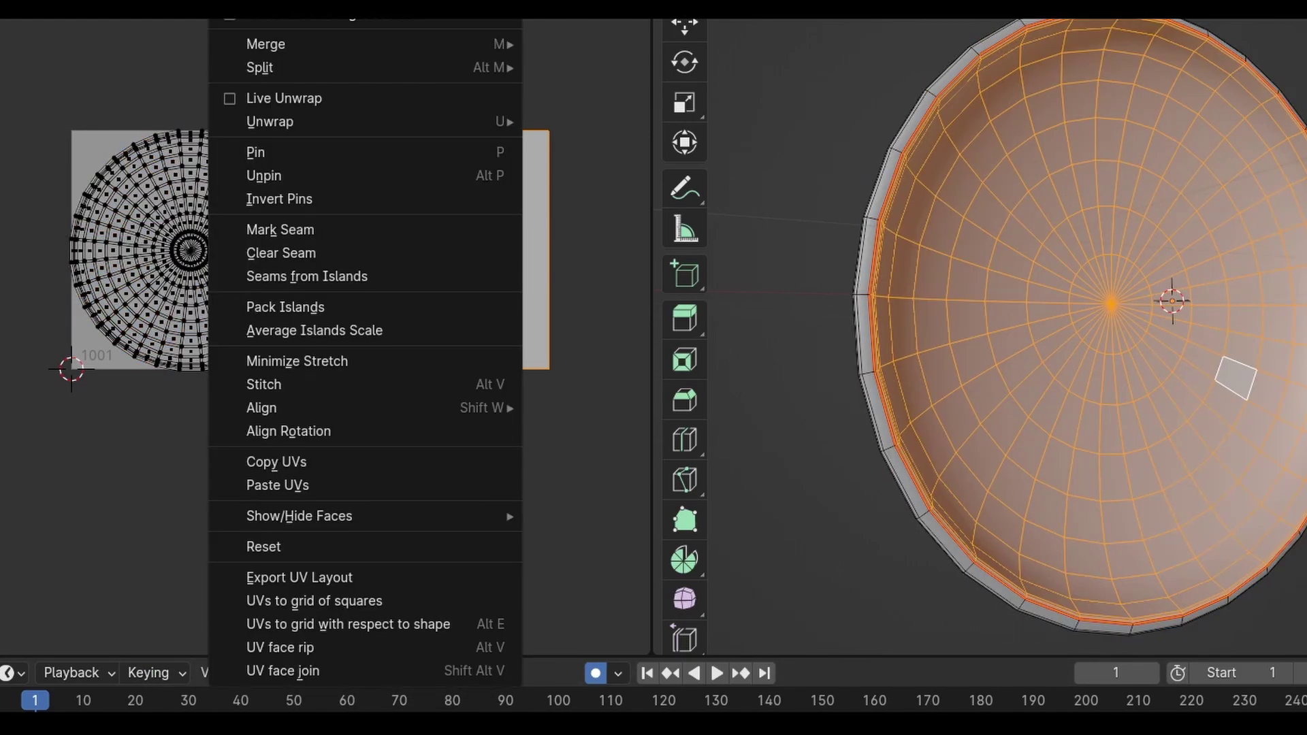
{"action": "left_click", "coordinate": [325, 306]}
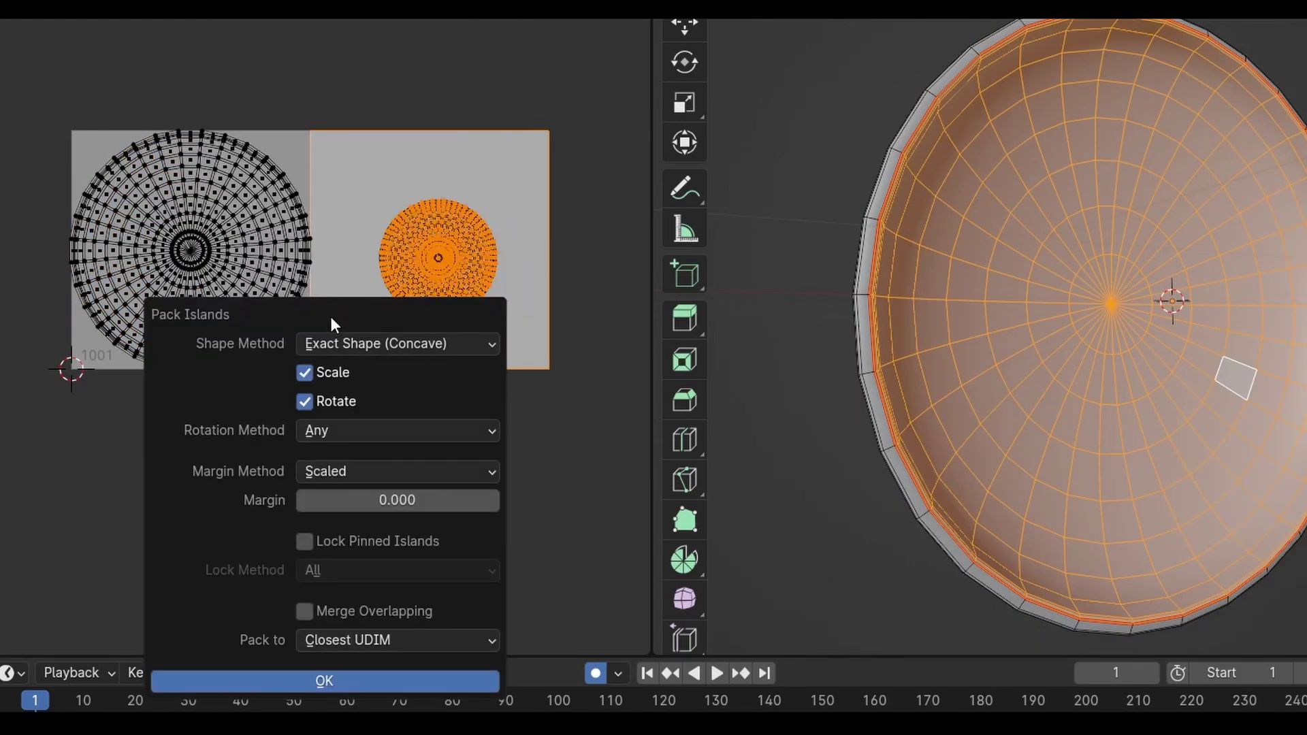
{"action": "left_click", "coordinate": [354, 673]}
{"action": "left_click", "coordinate": [543, 420]}
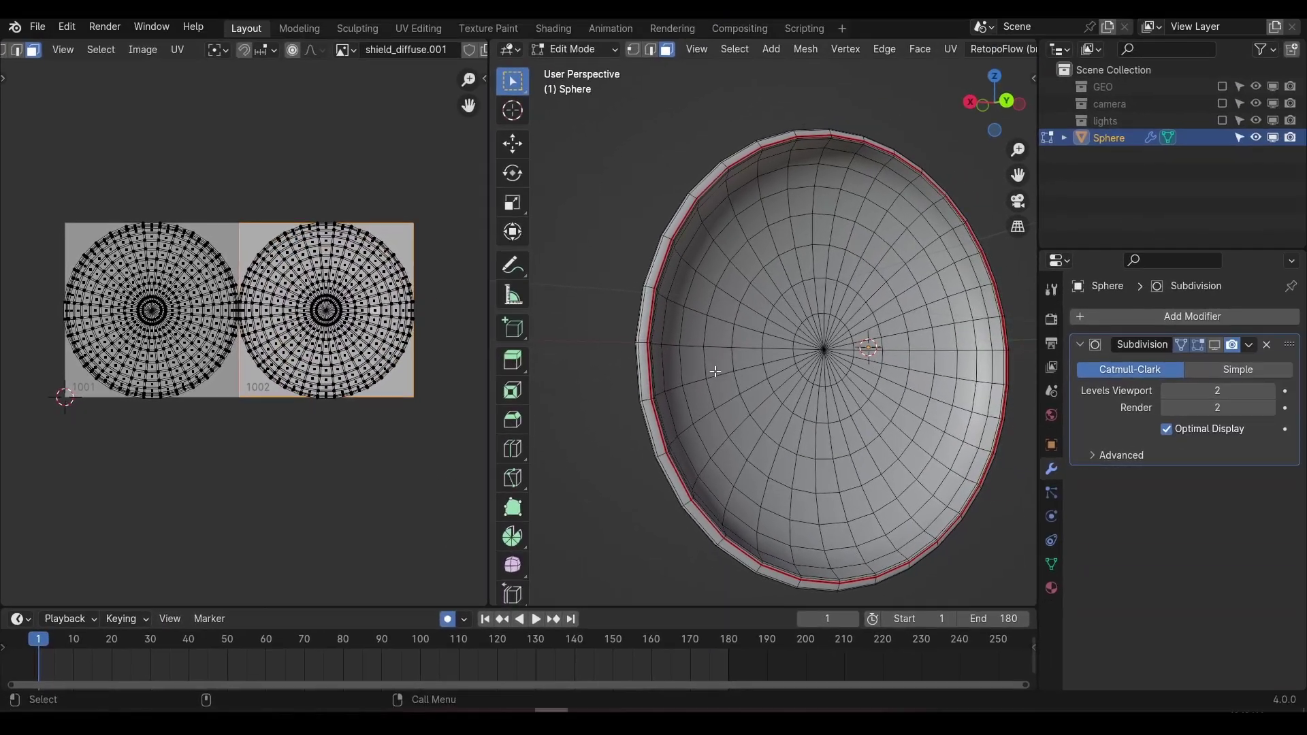
{"action": "middle_click_drag", "start_coordinate": [725, 384], "coordinate": [716, 366], "text": "shift"}
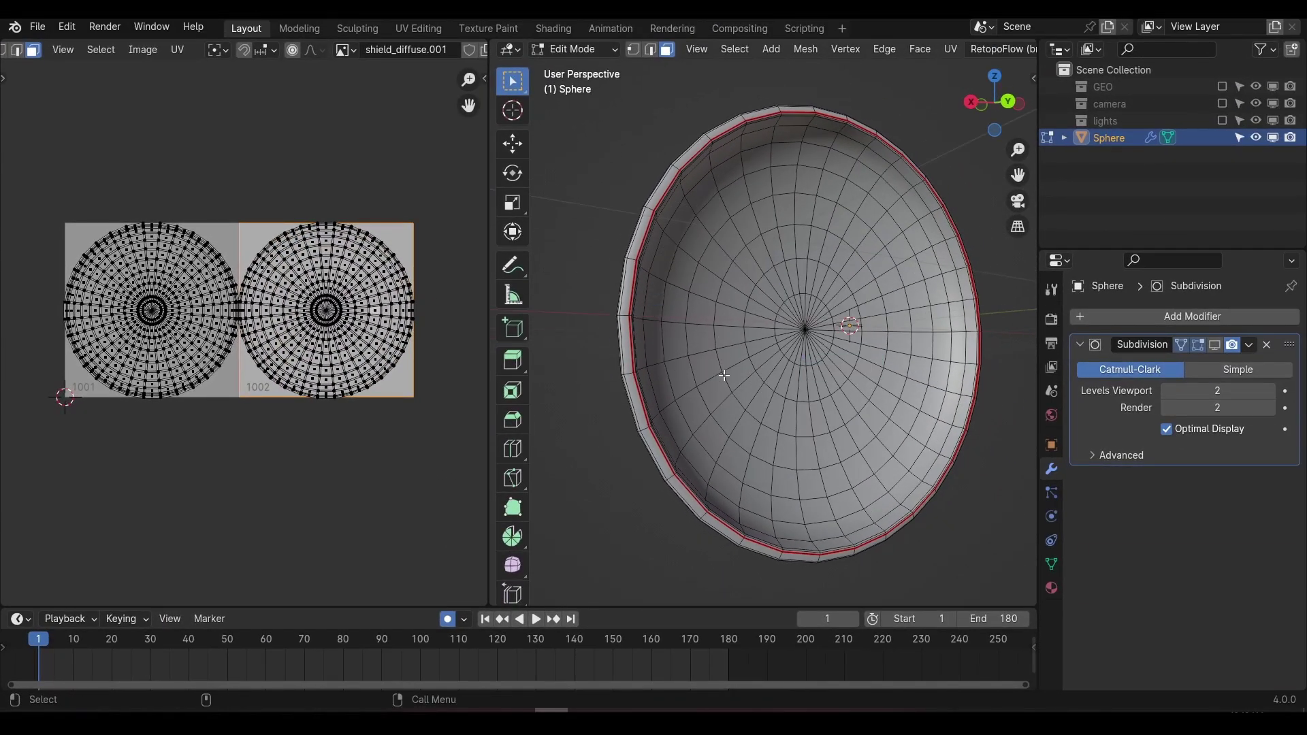
Step: Switch to the Texture Paint workspace, try a brush dab on the shield and return to Object Mode
{"action": "left_click", "coordinate": [510, 31]}
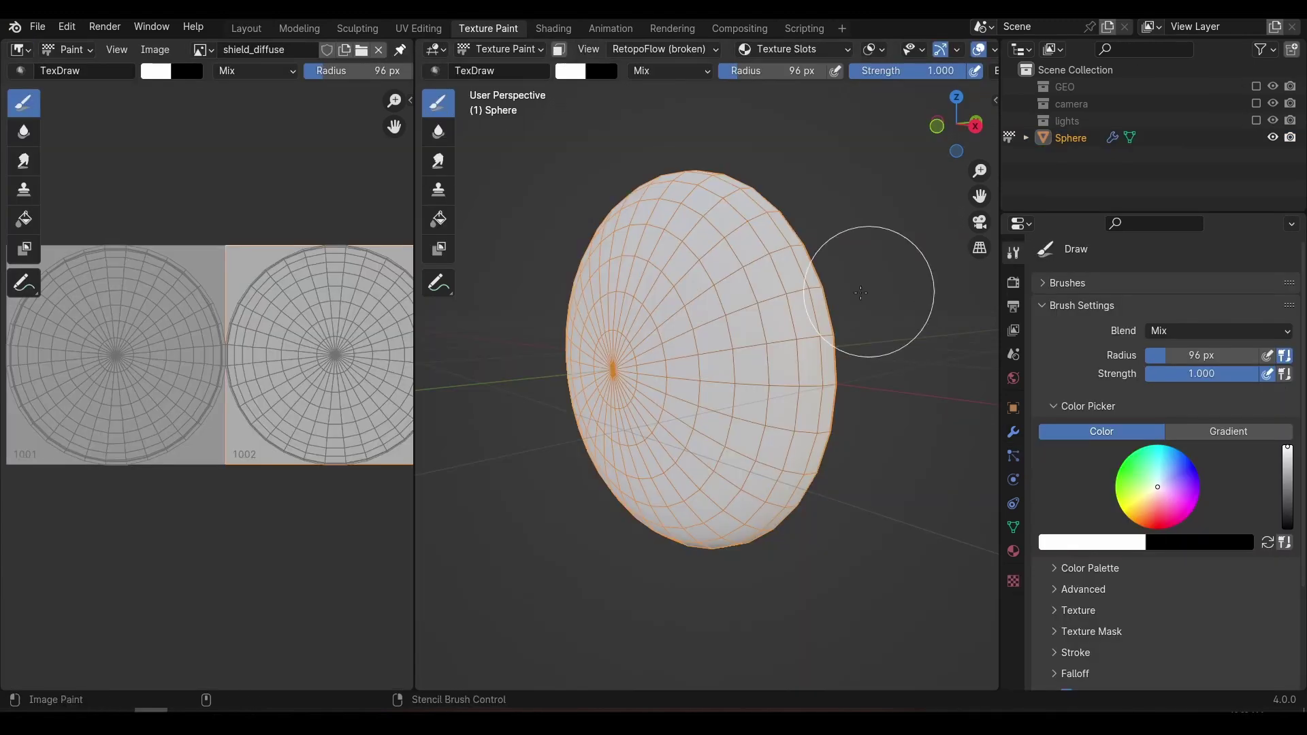
{"action": "left_click", "coordinate": [720, 288]}
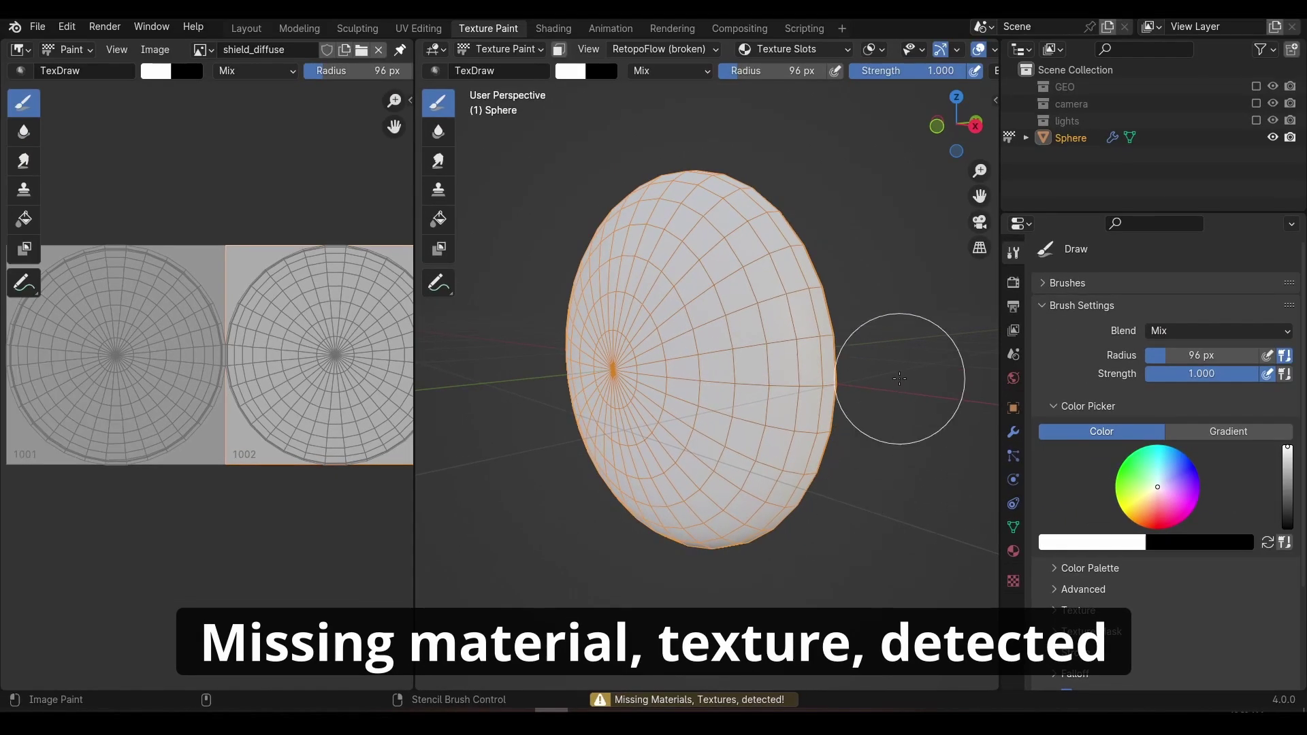
{"action": "key", "text": "ctrl+Tab"}
{"action": "left_click", "coordinate": [817, 383]}
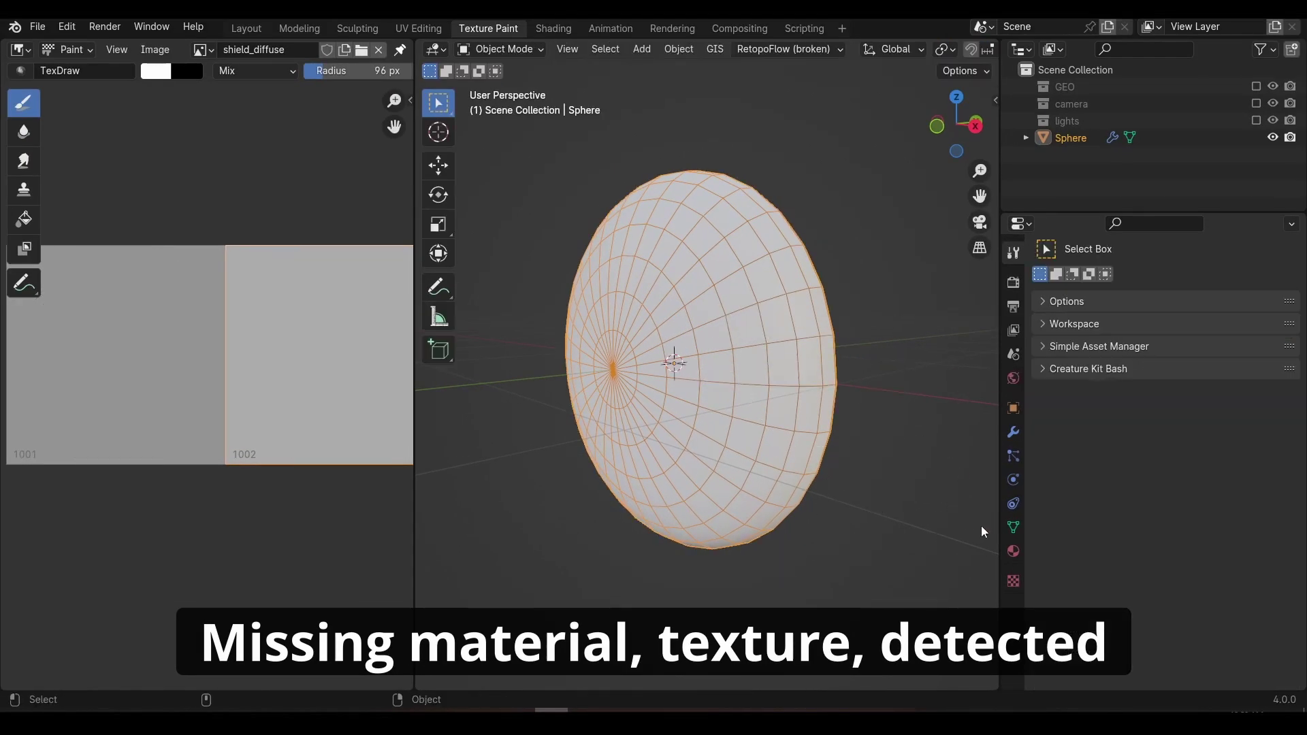
Step: Split the image editor into two stacked areas and turn the lower one into a Shader Editor
{"action": "left_click_drag", "start_coordinate": [8, 78], "coordinate": [10, 330]}
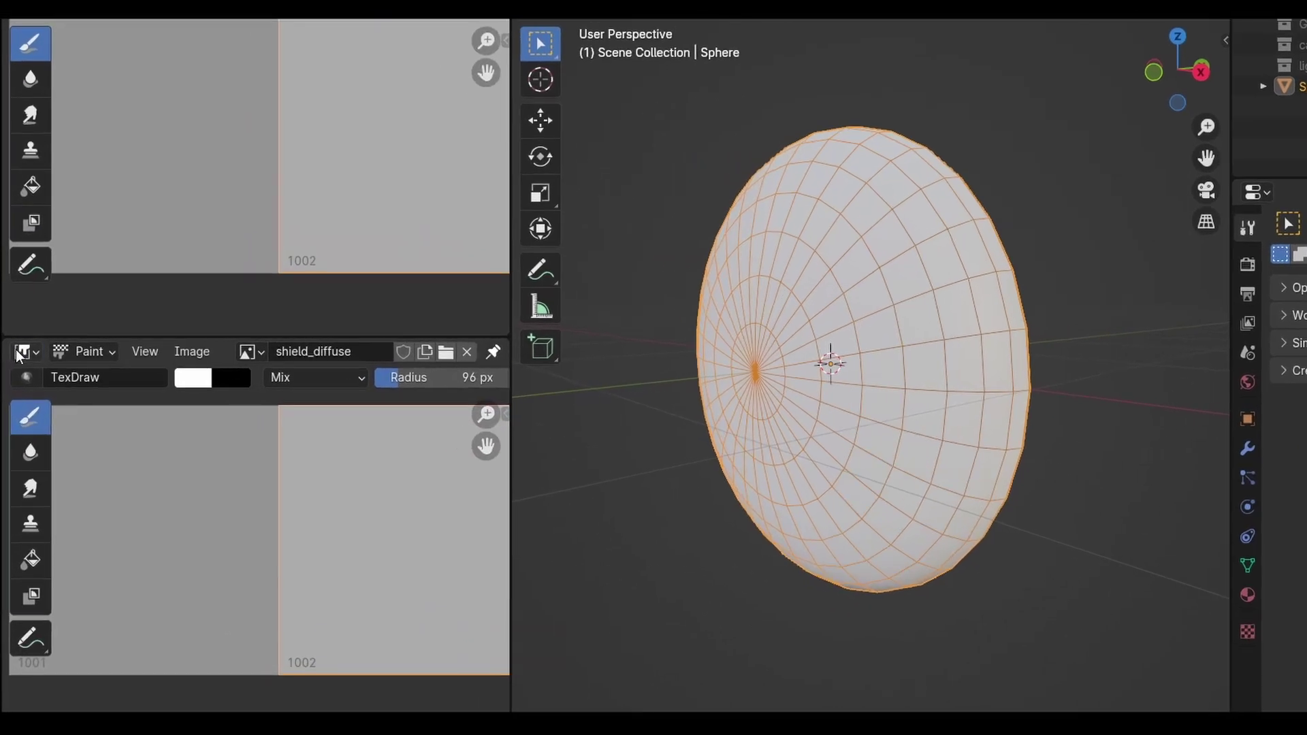
{"action": "left_click", "coordinate": [21, 353]}
{"action": "left_click", "coordinate": [78, 542]}
Step: Create a new material for the shield and bring its shader nodes into view
{"action": "scroll", "coordinate": [309, 356], "scroll_direction": "down", "scroll_amount": 5}
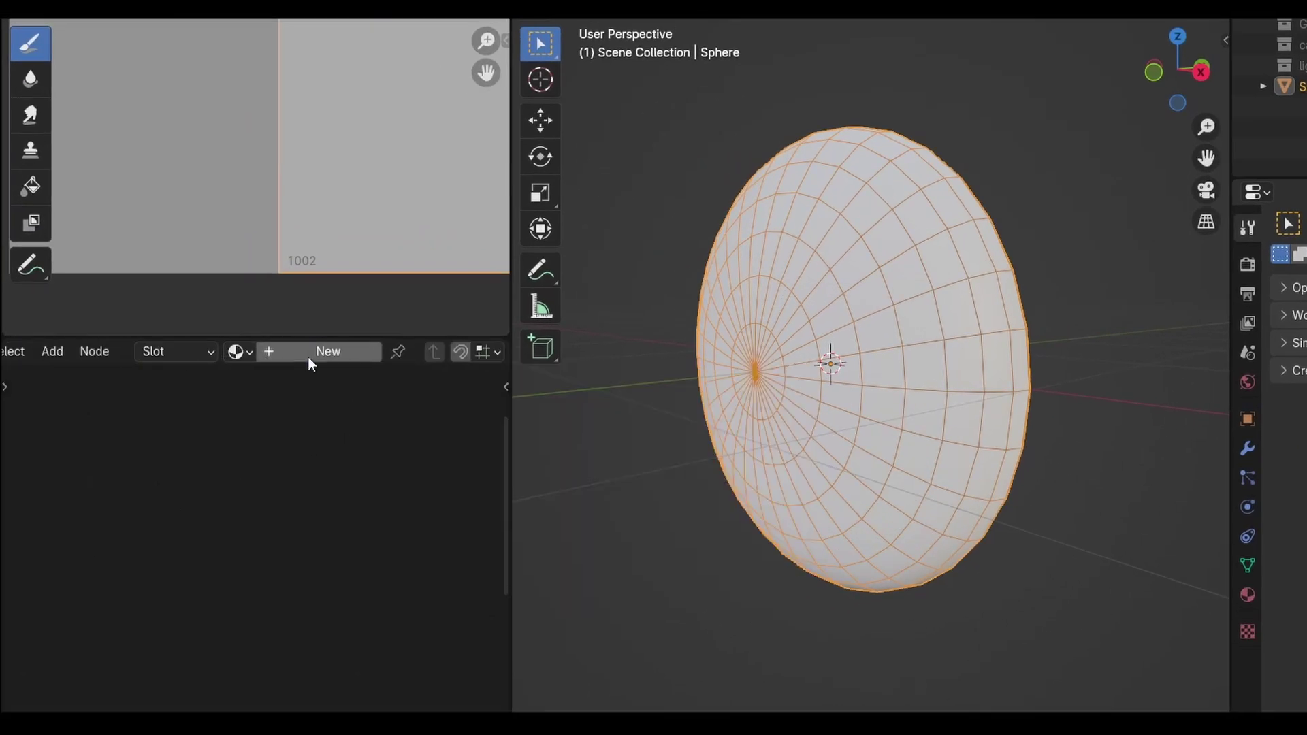
{"action": "left_click", "coordinate": [292, 353]}
{"action": "middle_click_drag", "start_coordinate": [248, 463], "coordinate": [289, 583]}
{"action": "scroll", "coordinate": [411, 508], "scroll_direction": "down", "scroll_amount": 2}
{"action": "middle_click_drag", "start_coordinate": [327, 517], "coordinate": [354, 520]}
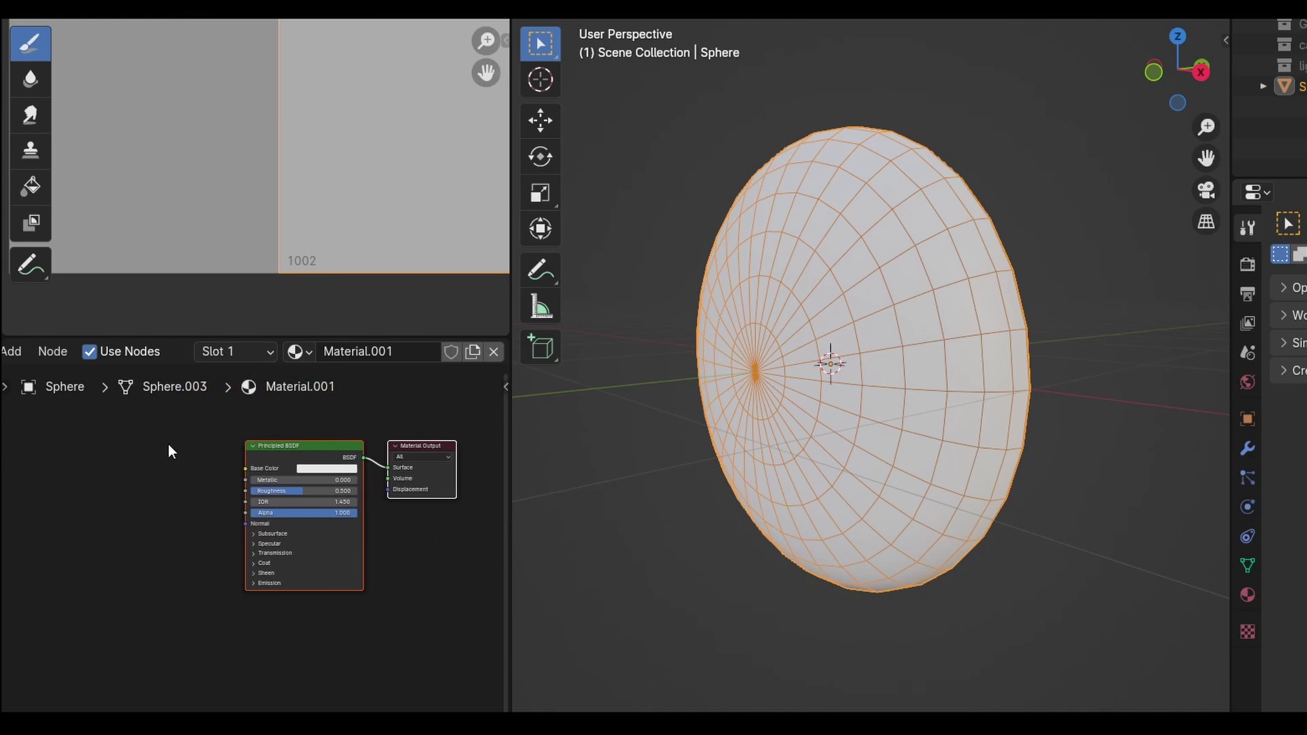
Step: Add an Image Texture node beside the Principled BSDF, on its input side
{"action": "key", "text": "shift+a"}
{"action": "left_click", "coordinate": [154, 437]}
{"action": "type", "text": "i"}
{"action": "key", "text": "Return"}
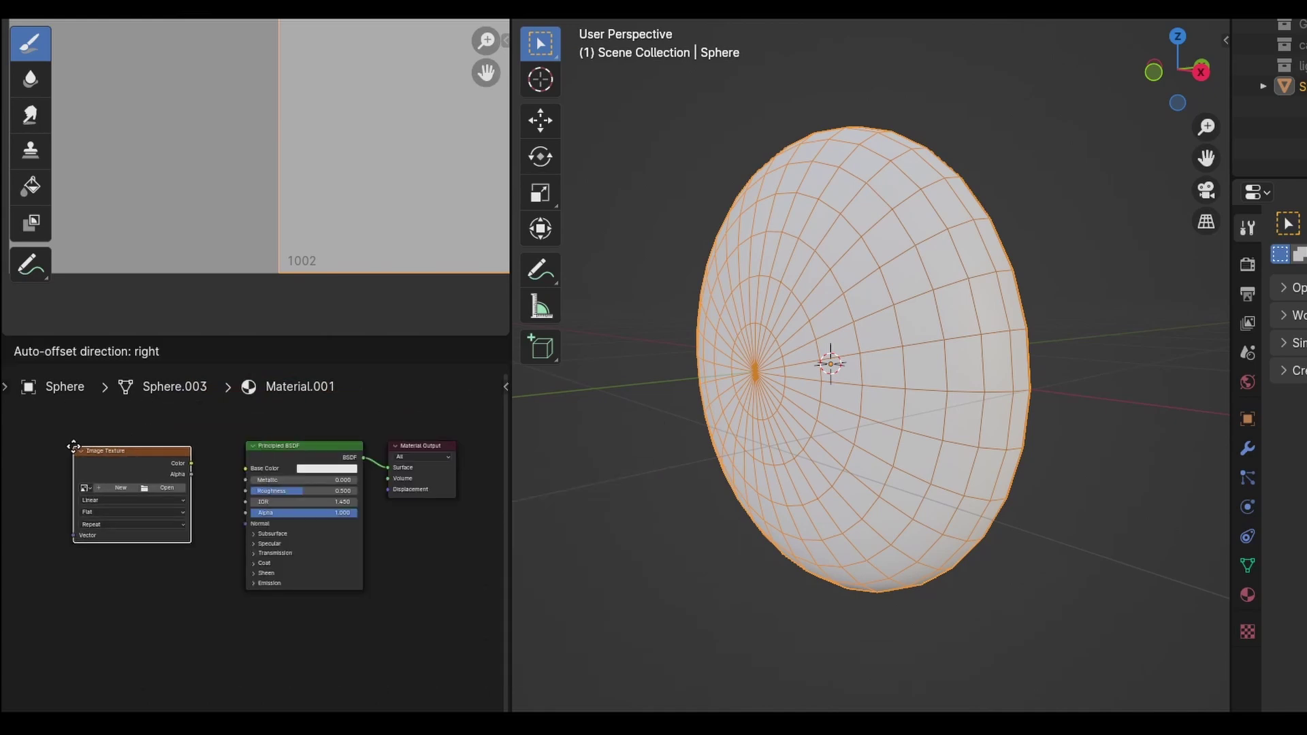
{"action": "left_click", "coordinate": [73, 447]}
Step: Assign the shield_diffuse image to the texture node and connect its Color output to the Principled BSDF's Base Color
{"action": "scroll", "coordinate": [170, 477], "scroll_direction": "up", "scroll_amount": 3}
{"action": "left_click", "coordinate": [133, 490]}
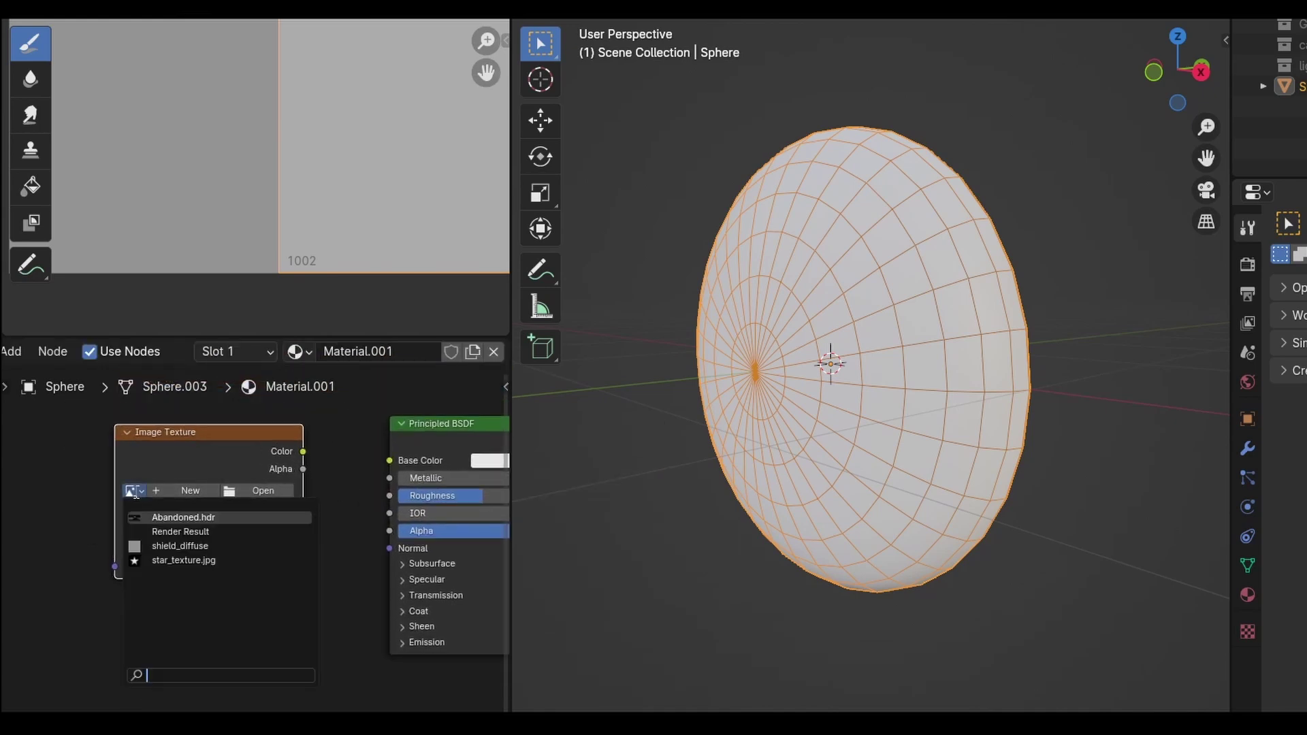
{"action": "left_click", "coordinate": [163, 543]}
{"action": "middle_click_drag", "start_coordinate": [340, 457], "coordinate": [227, 443]}
{"action": "left_click_drag", "start_coordinate": [191, 437], "coordinate": [277, 446]}
{"action": "middle_click_drag", "start_coordinate": [201, 406], "coordinate": [205, 439]}
{"action": "scroll", "coordinate": [400, 440], "scroll_direction": "down", "scroll_amount": 3}
{"action": "middle_click_drag", "start_coordinate": [394, 429], "coordinate": [348, 423]}
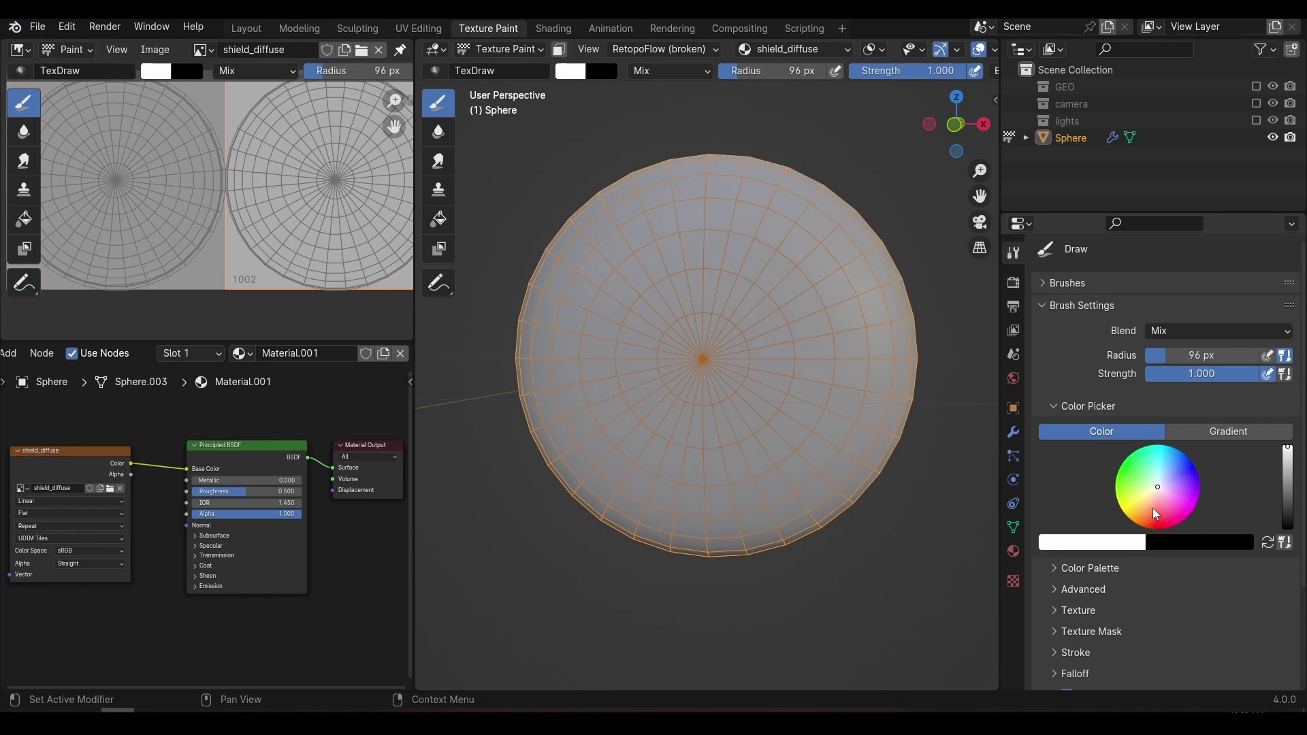
Step: Try painting a freehand red stroke on the shield's outer side with the Draw brush
{"action": "left_click_drag", "start_coordinate": [1158, 505], "coordinate": [1157, 529]}
{"action": "middle_click_drag", "start_coordinate": [876, 278], "coordinate": [886, 281]}
{"action": "mouse_move", "coordinate": [860, 244]}
{"action": "left_mouse_down"}
{"action": "mouse_move", "coordinate": [876, 300]}
{"action": "mouse_move", "coordinate": [846, 473]}
{"action": "mouse_move", "coordinate": [655, 540]}
{"action": "mouse_move", "coordinate": [581, 495]}
{"action": "mouse_move", "coordinate": [525, 300]}
{"action": "mouse_move", "coordinate": [578, 225]}
{"action": "mouse_move", "coordinate": [820, 163]}
{"action": "mouse_move", "coordinate": [803, 253]}
{"action": "left_mouse_up"}
{"action": "middle_click_drag", "start_coordinate": [803, 254], "coordinate": [891, 184]}
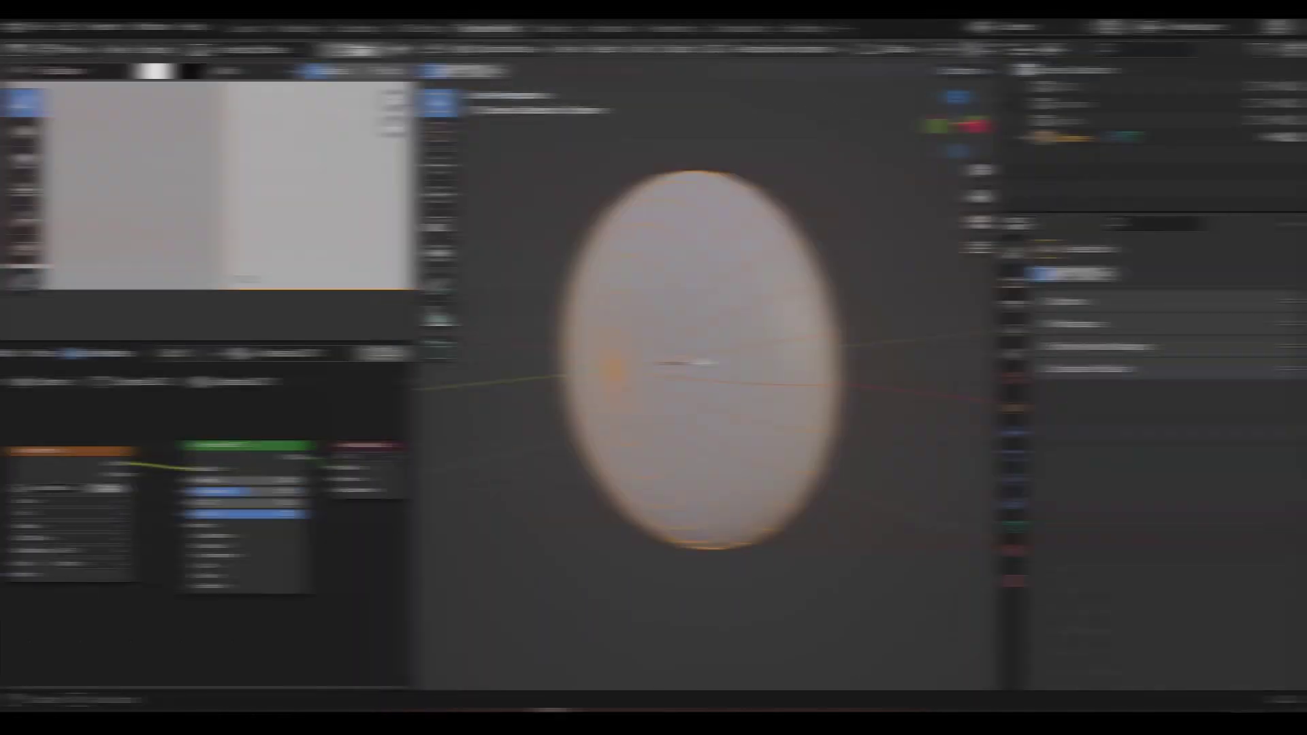
Step: In Edit Mode, select the face loops of the shield's outer rim and the two adjacent rings of the middle band
{"action": "key", "text": "ctrl+Tab"}
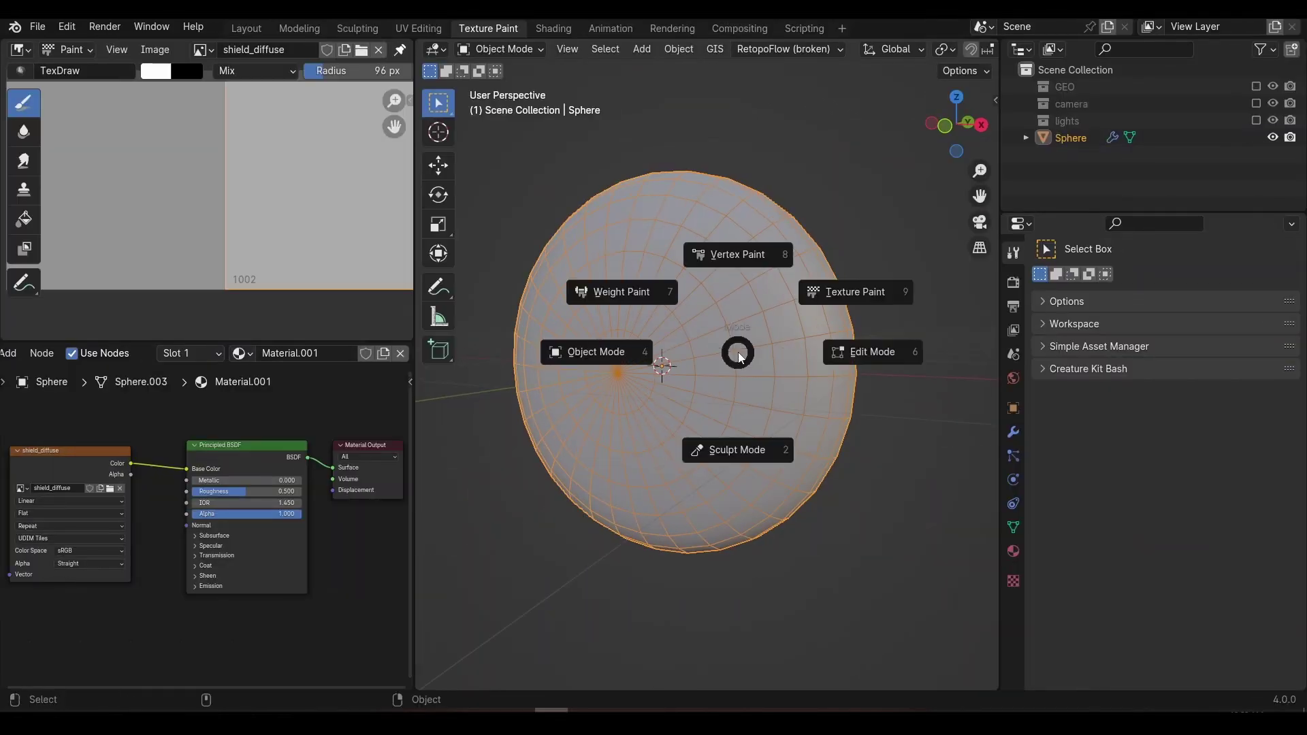
{"action": "left_click", "coordinate": [864, 351]}
{"action": "key", "text": "KP_3"}
{"action": "left_click", "coordinate": [744, 361], "text": "alt"}
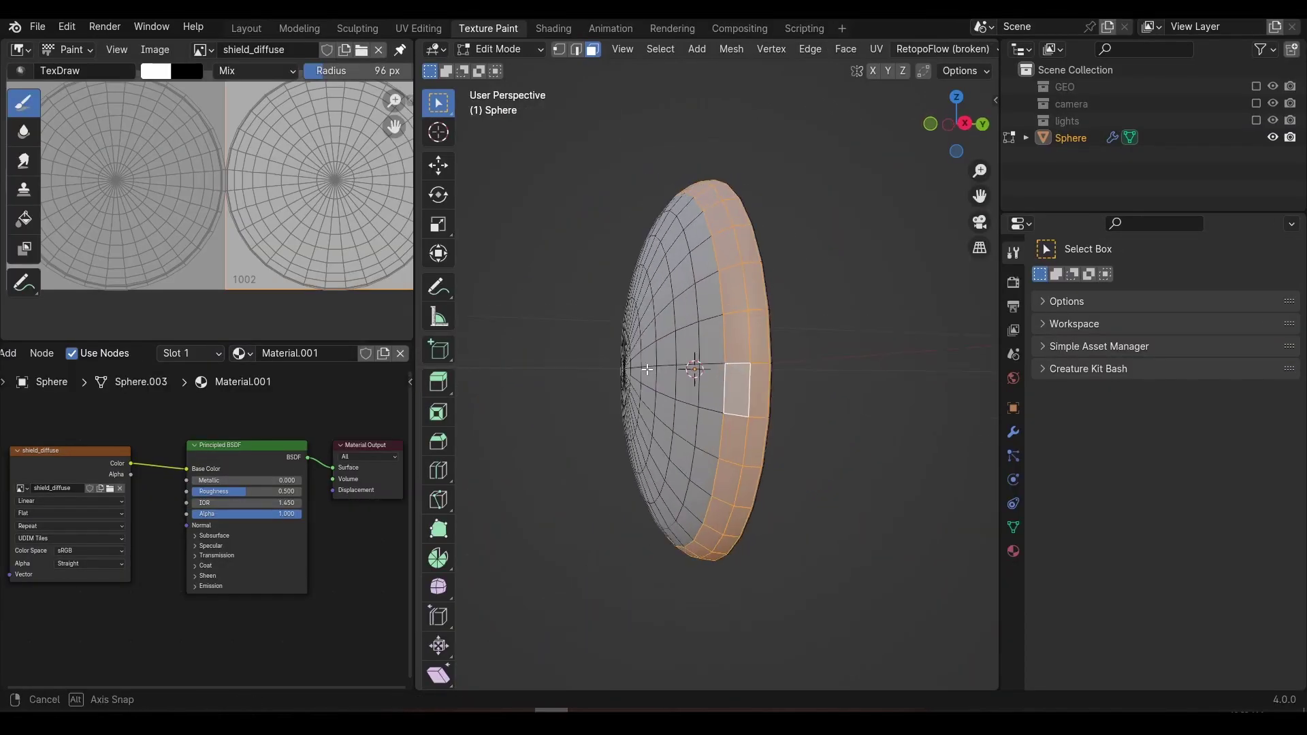
{"action": "key", "text": "KP_1"}
{"action": "left_click", "coordinate": [734, 366], "text": "alt+shift"}
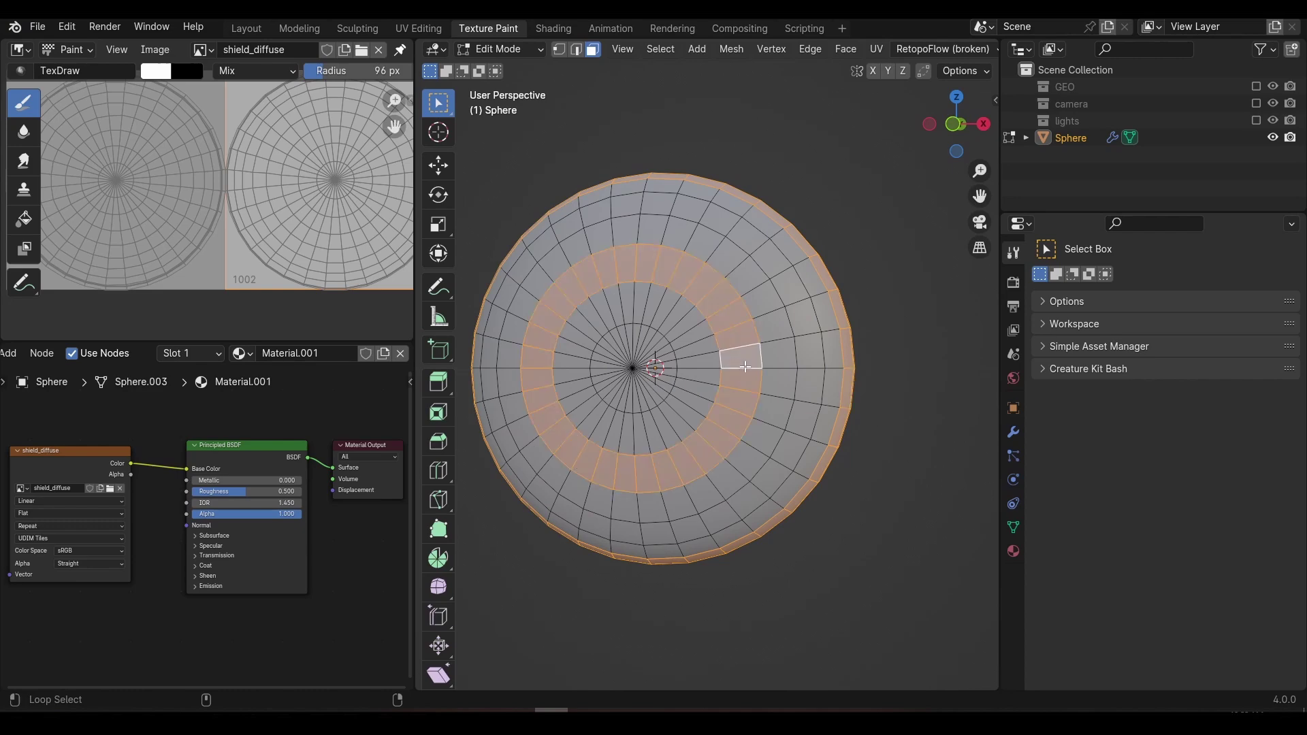
{"action": "key", "text": "a"}
Step: Switch the shield to Texture Paint mode and enable face selection masking
{"action": "key", "text": "ctrl+Tab"}
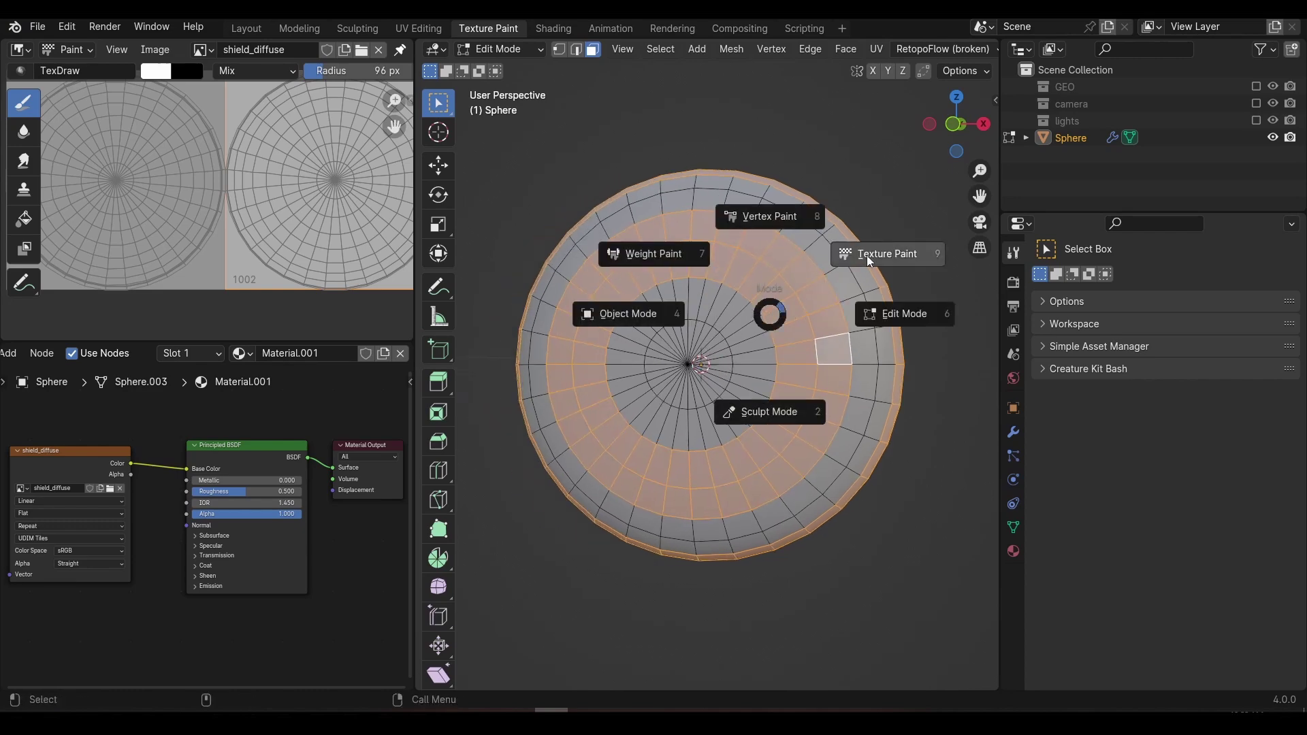
{"action": "left_click", "coordinate": [876, 254]}
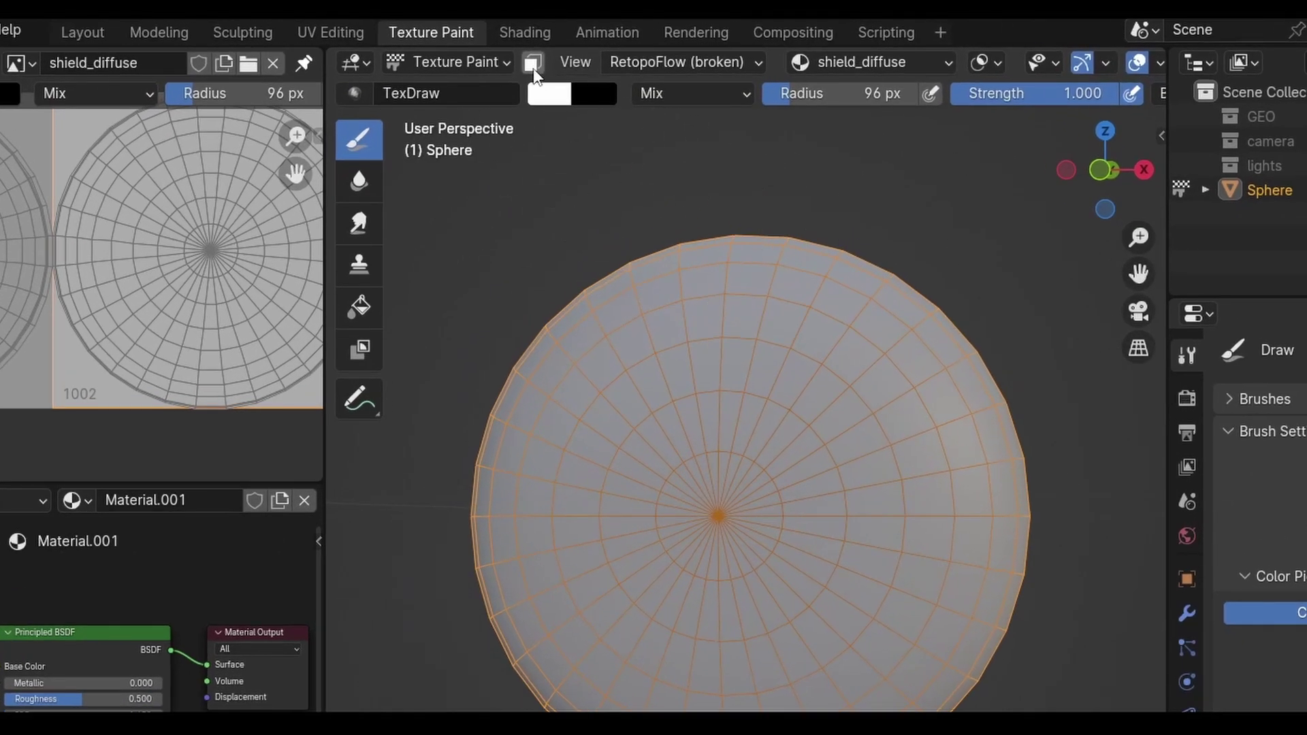
{"action": "left_click", "coordinate": [534, 64]}
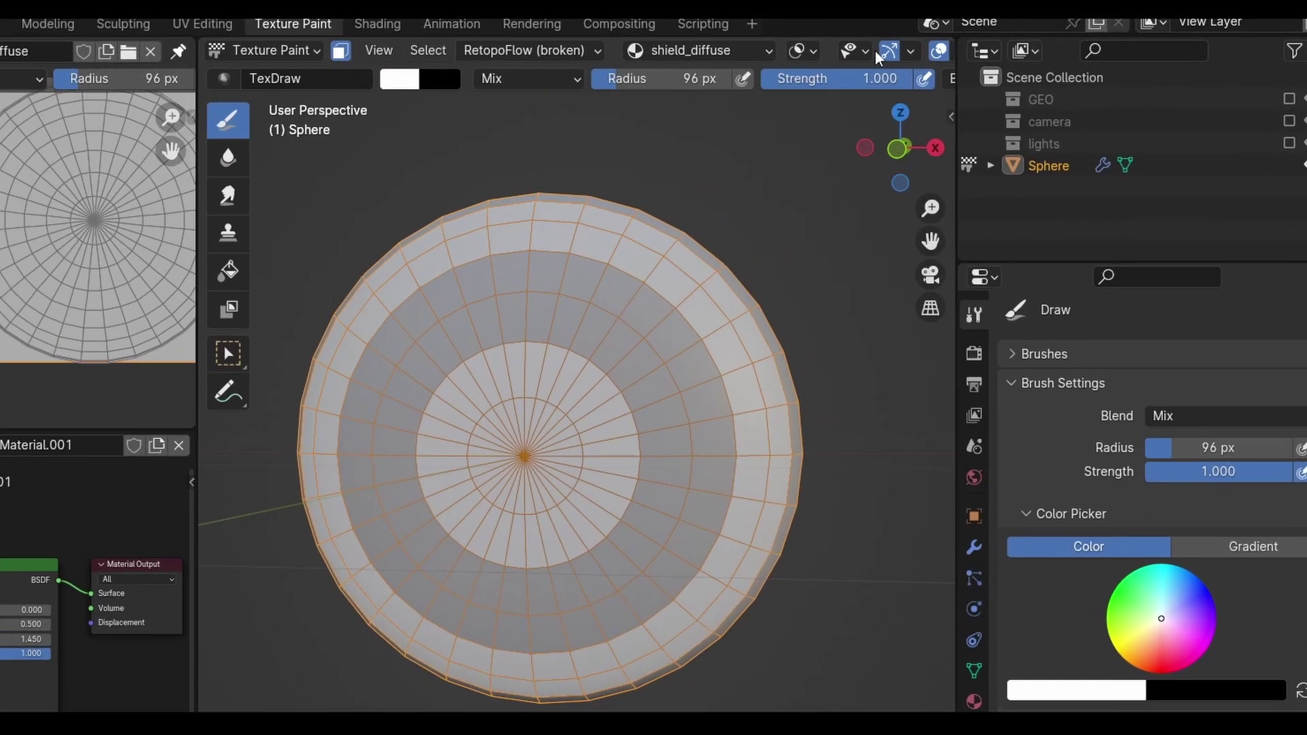
Step: Toggle the viewport's wireframe overlay off and back on
{"action": "scroll", "coordinate": [921, 49], "scroll_direction": "down", "scroll_amount": 5}
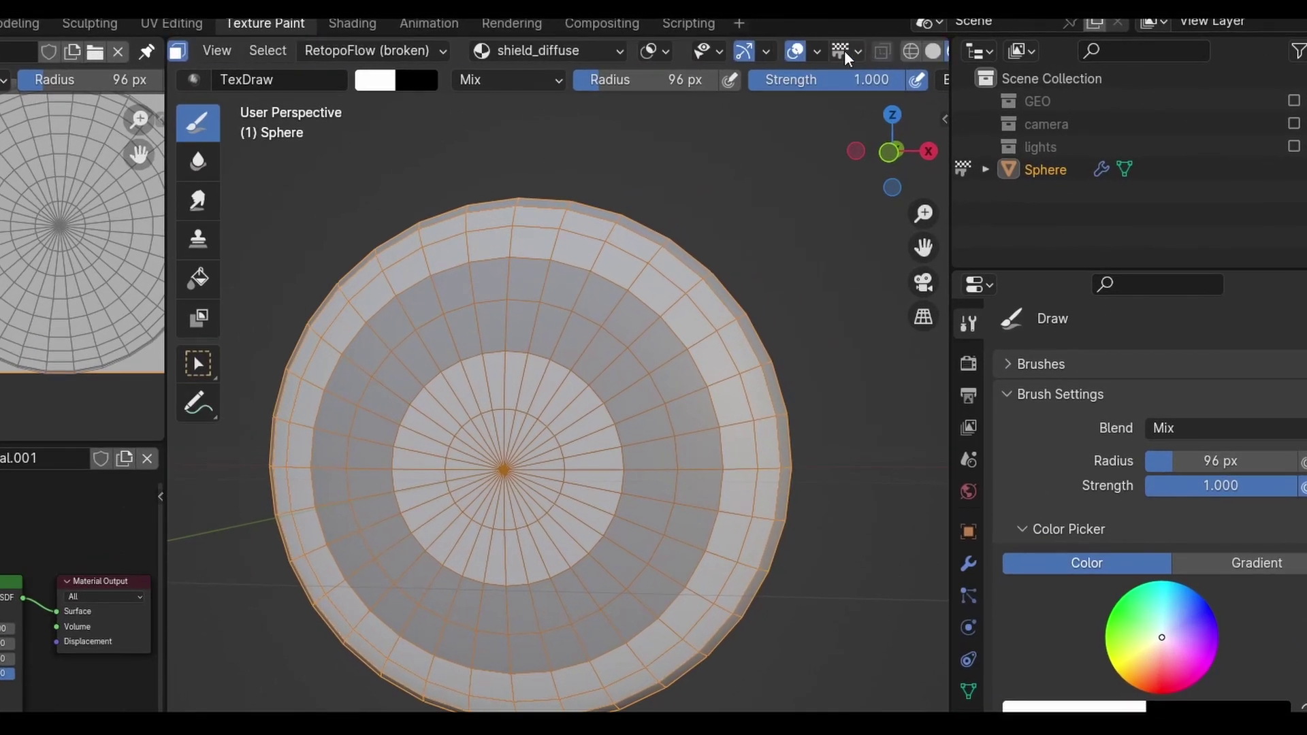
{"action": "left_click", "coordinate": [900, 49]}
{"action": "left_click", "coordinate": [679, 455]}
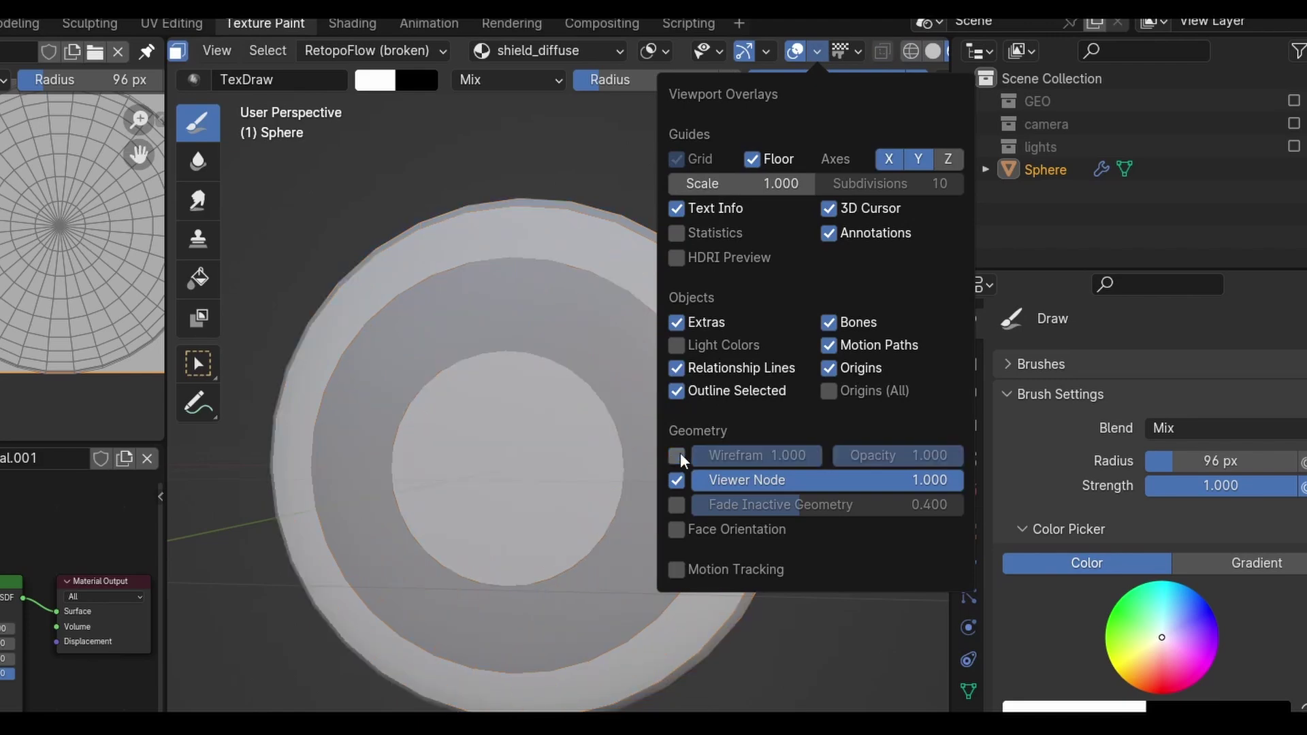
{"action": "left_click", "coordinate": [679, 455]}
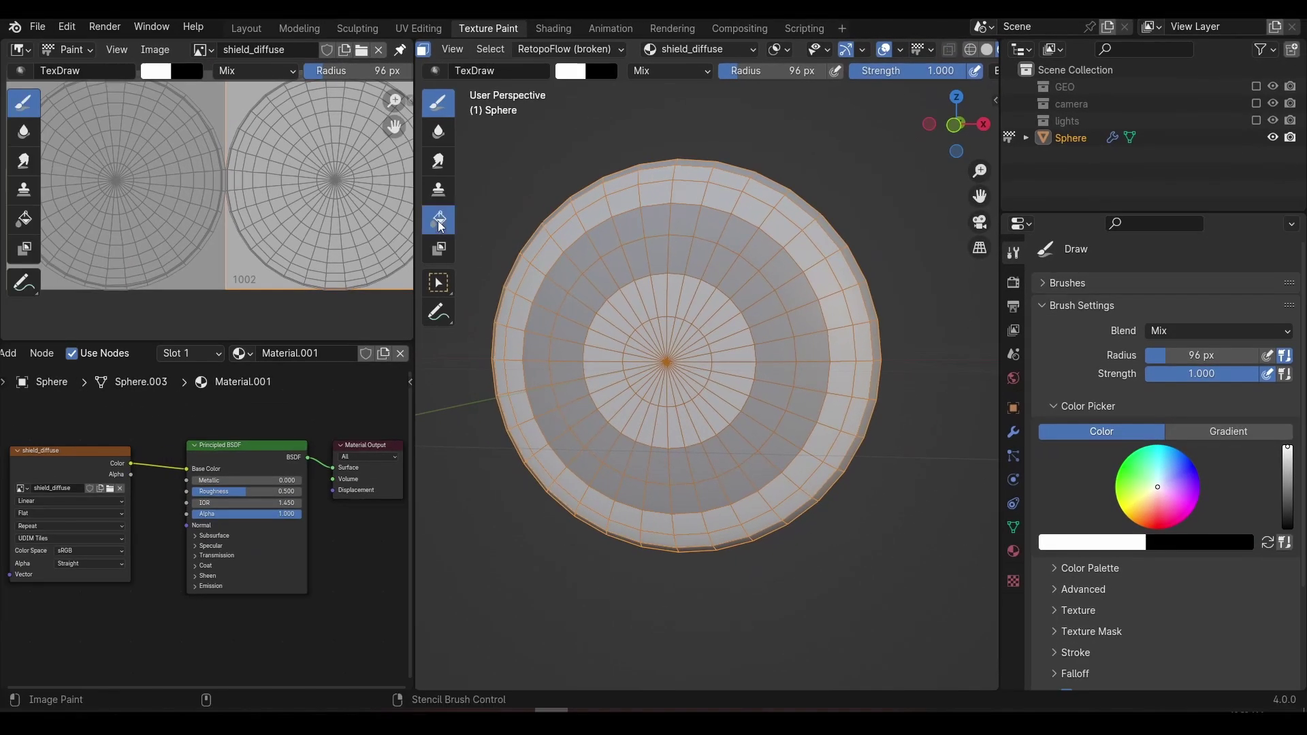
Step: Fill the masked rim and middle band of the shield with red using the Fill tool
{"action": "left_click", "coordinate": [440, 225]}
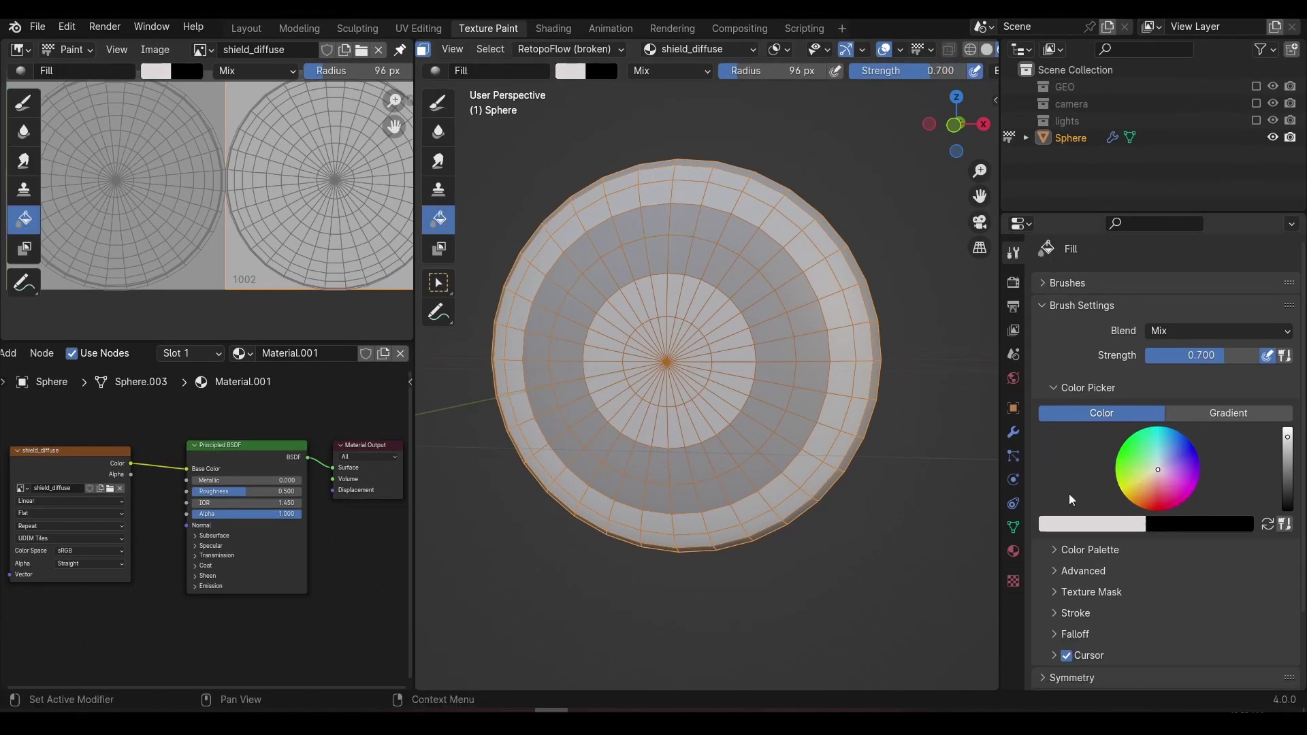
{"action": "left_click", "coordinate": [1157, 509]}
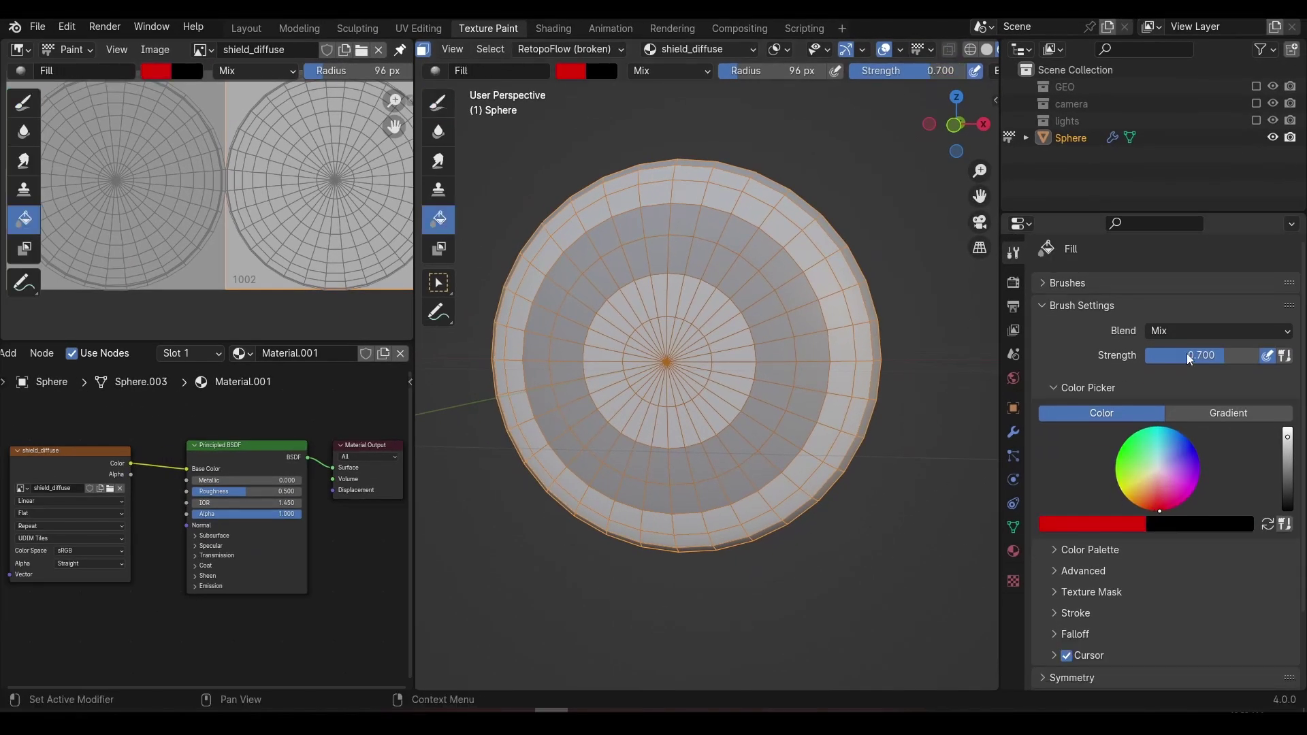
{"action": "left_click", "coordinate": [798, 332]}
Step: Select the face loops of the ring between the two red bands and return to texture painting
{"action": "middle_click_drag", "start_coordinate": [835, 341], "coordinate": [834, 356]}
{"action": "key", "text": "Tab"}
{"action": "left_click", "coordinate": [833, 356], "text": "alt"}
{"action": "left_click", "coordinate": [862, 356], "text": "alt+shift"}
{"action": "key", "text": "Tab"}
Step: Fill the selected ring between the red bands with white at strength 1.000
{"action": "left_click", "coordinate": [1091, 524]}
{"action": "left_click_drag", "start_coordinate": [1080, 496], "coordinate": [1080, 461]}
{"action": "type", "text": "1"}
{"action": "middle_click_drag", "start_coordinate": [840, 272], "coordinate": [846, 271]}
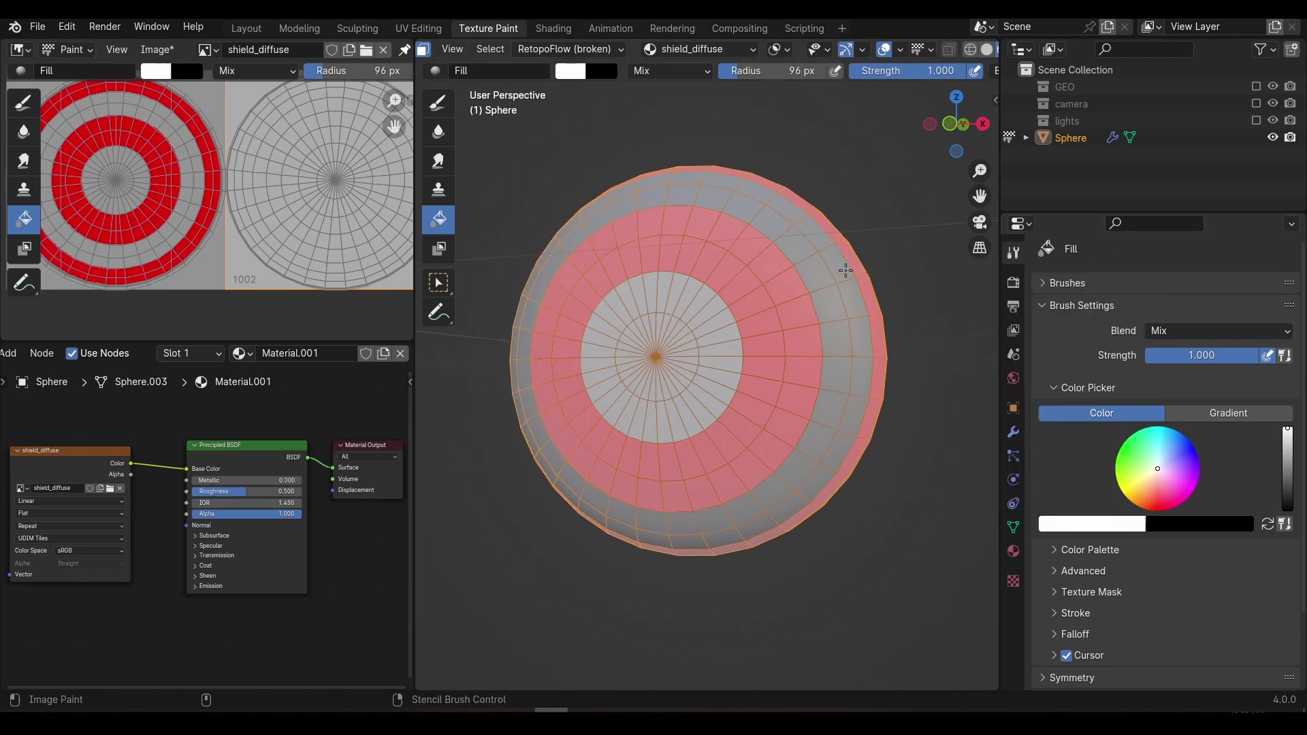
{"action": "left_click", "coordinate": [847, 271]}
Step: Fill the shield's central disc with blue and switch the shield to Object Mode
{"action": "left_click", "coordinate": [1091, 524]}
{"action": "left_click_drag", "start_coordinate": [1092, 320], "coordinate": [1114, 300]}
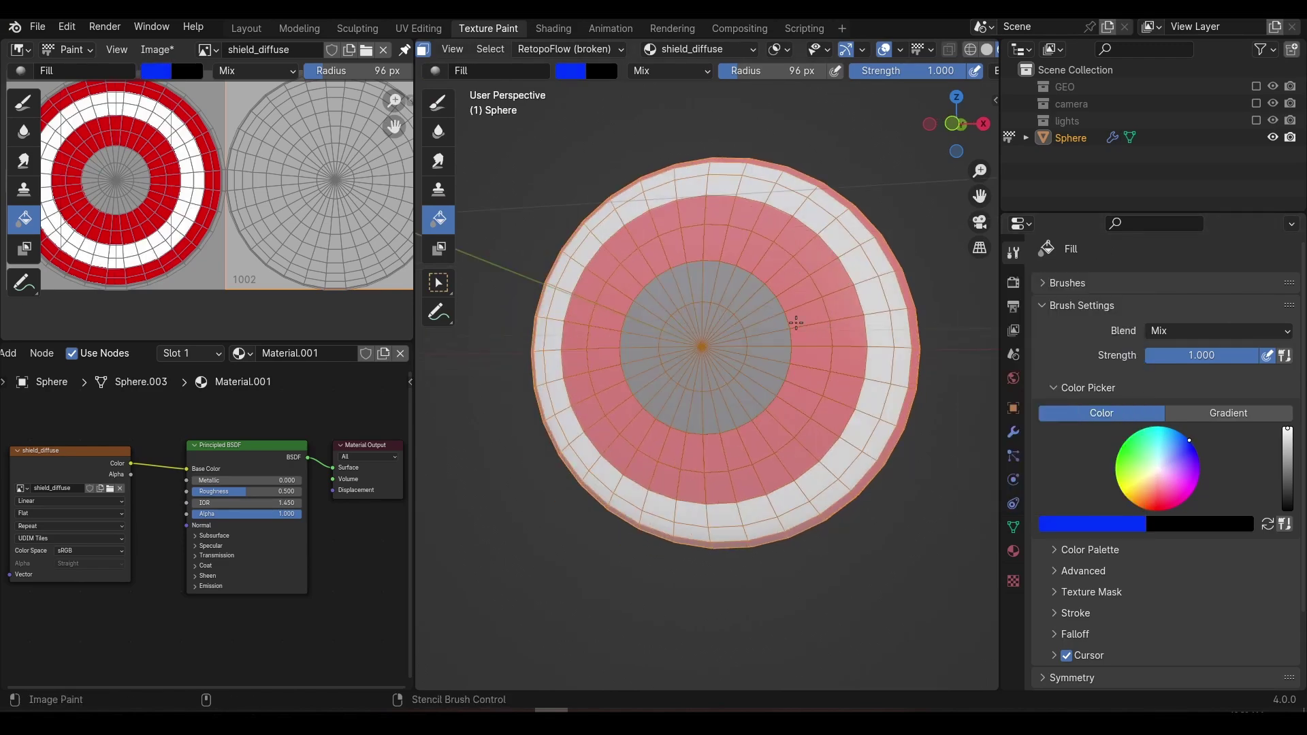
{"action": "left_click", "coordinate": [862, 355]}
{"action": "key", "text": "ctrl+Tab"}
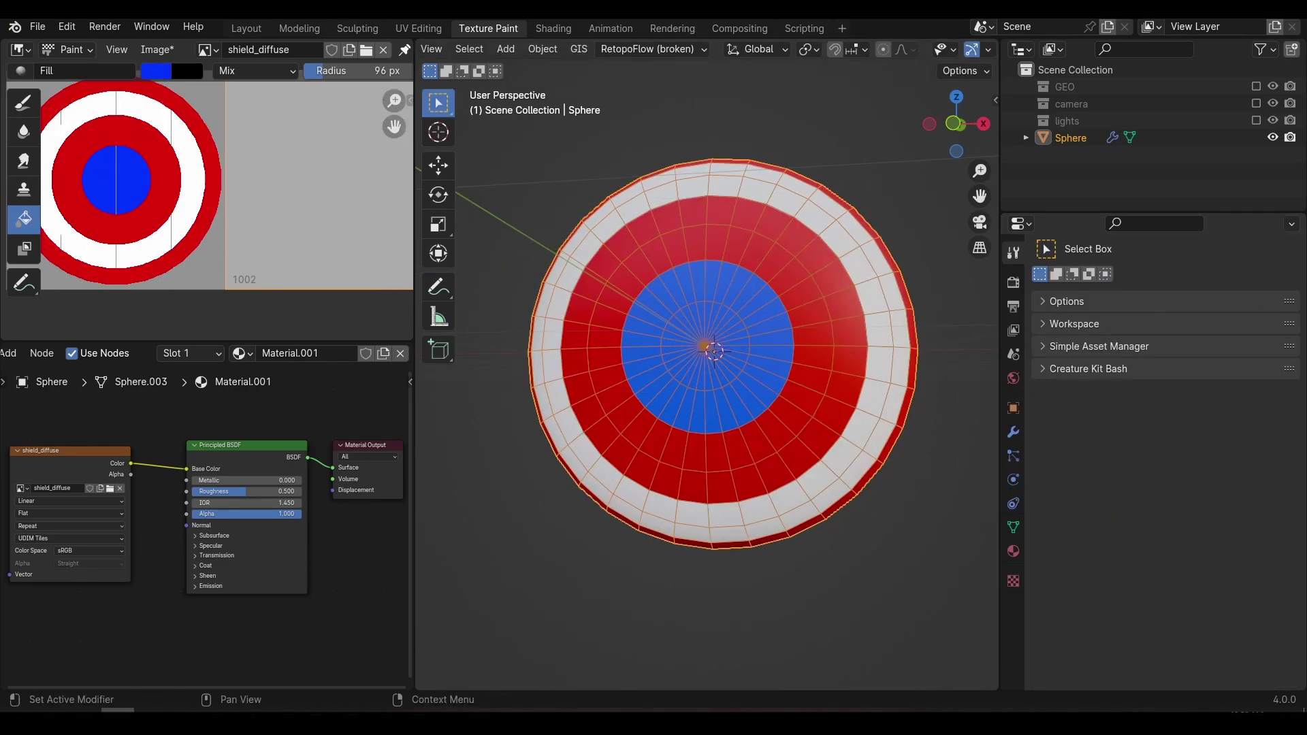
{"action": "mouse_move", "coordinate": [885, 361]}
{"action": "middle_mouse_down"}
{"action": "mouse_move", "coordinate": [552, 359]}
{"action": "mouse_move", "coordinate": [847, 356]}
{"action": "mouse_move", "coordinate": [718, 352]}
{"action": "middle_mouse_up"}
Step: Try painting white freehand strokes on the blue central disc with a 26 px Draw brush
{"action": "key", "text": "ctrl+Tab"}
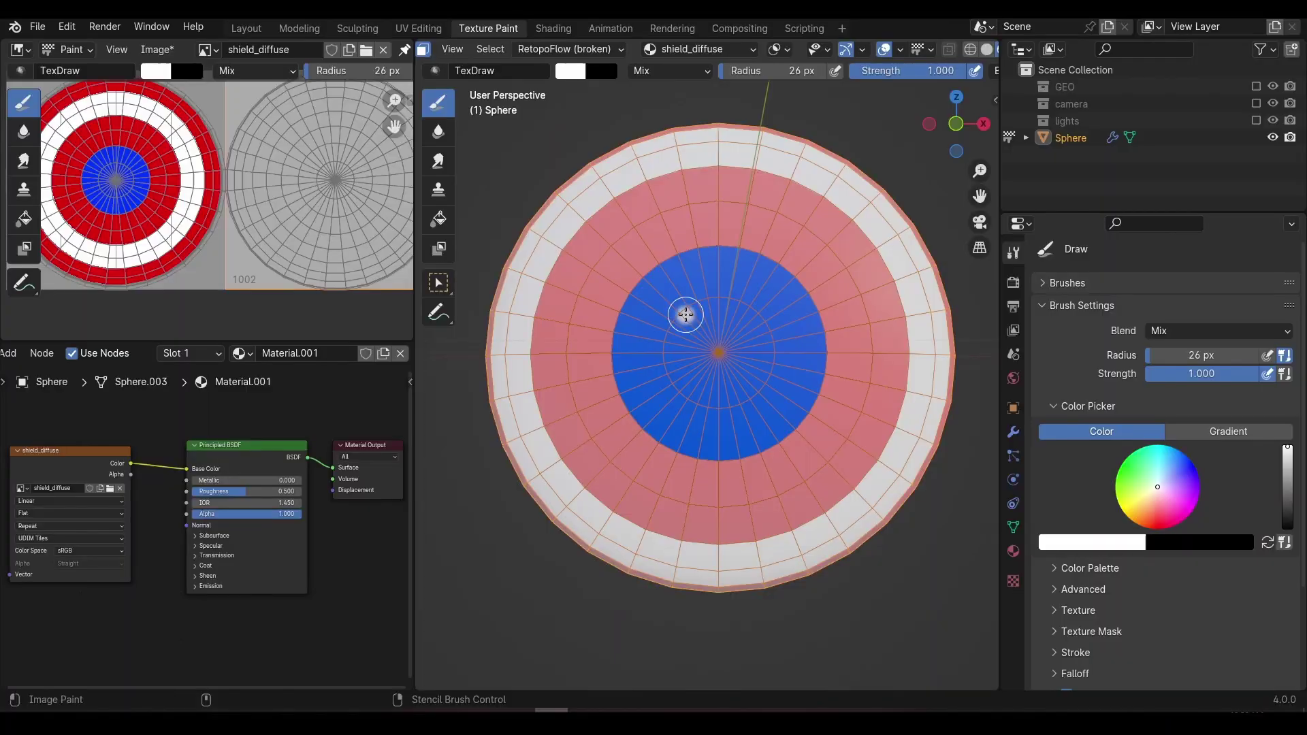
{"action": "mouse_move", "coordinate": [686, 315]}
{"action": "left_mouse_down"}
{"action": "mouse_move", "coordinate": [708, 257]}
{"action": "mouse_move", "coordinate": [803, 337]}
{"action": "mouse_move", "coordinate": [720, 387]}
{"action": "mouse_move", "coordinate": [679, 447]}
{"action": "left_mouse_up"}
{"action": "mouse_move", "coordinate": [680, 386]}
{"action": "left_mouse_down"}
{"action": "mouse_move", "coordinate": [627, 318]}
{"action": "mouse_move", "coordinate": [735, 312]}
{"action": "mouse_move", "coordinate": [709, 368]}
{"action": "left_mouse_up"}
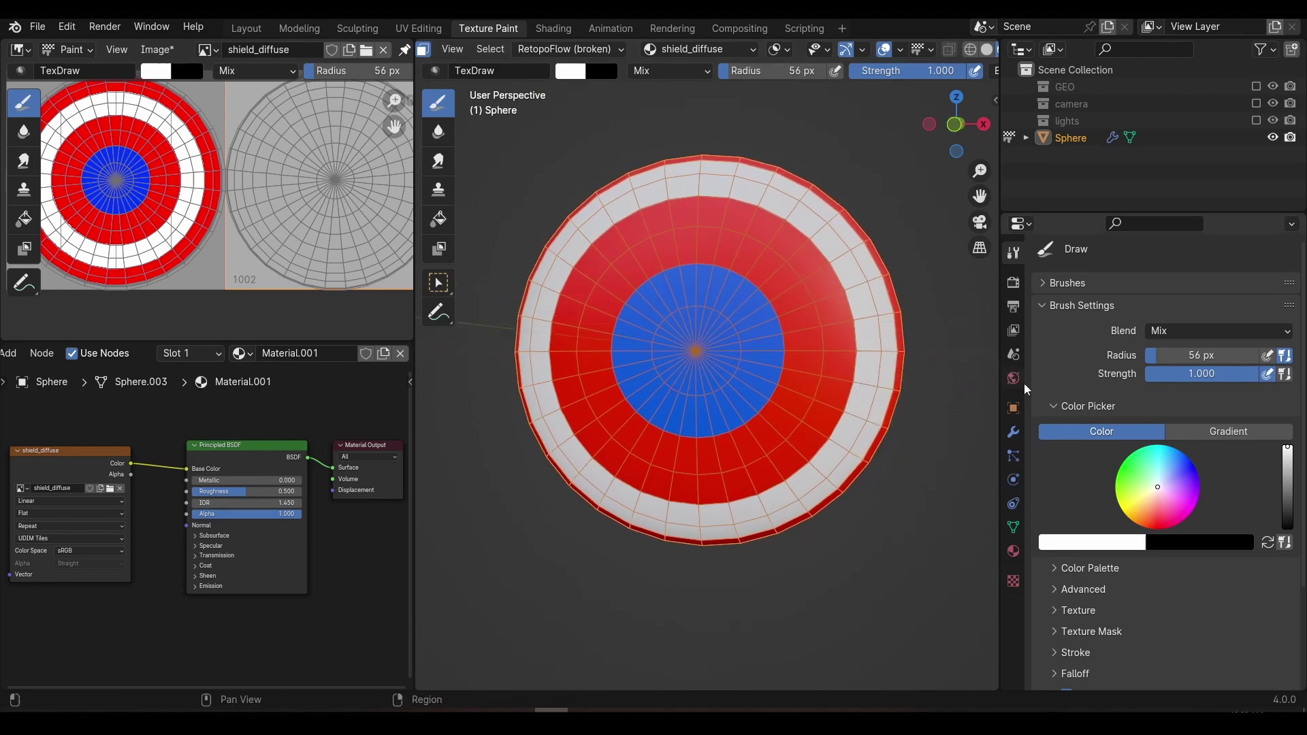
Step: Add a new texture as the Draw brush's texture mask
{"action": "scroll", "coordinate": [1134, 366], "scroll_direction": "down", "scroll_amount": 2}
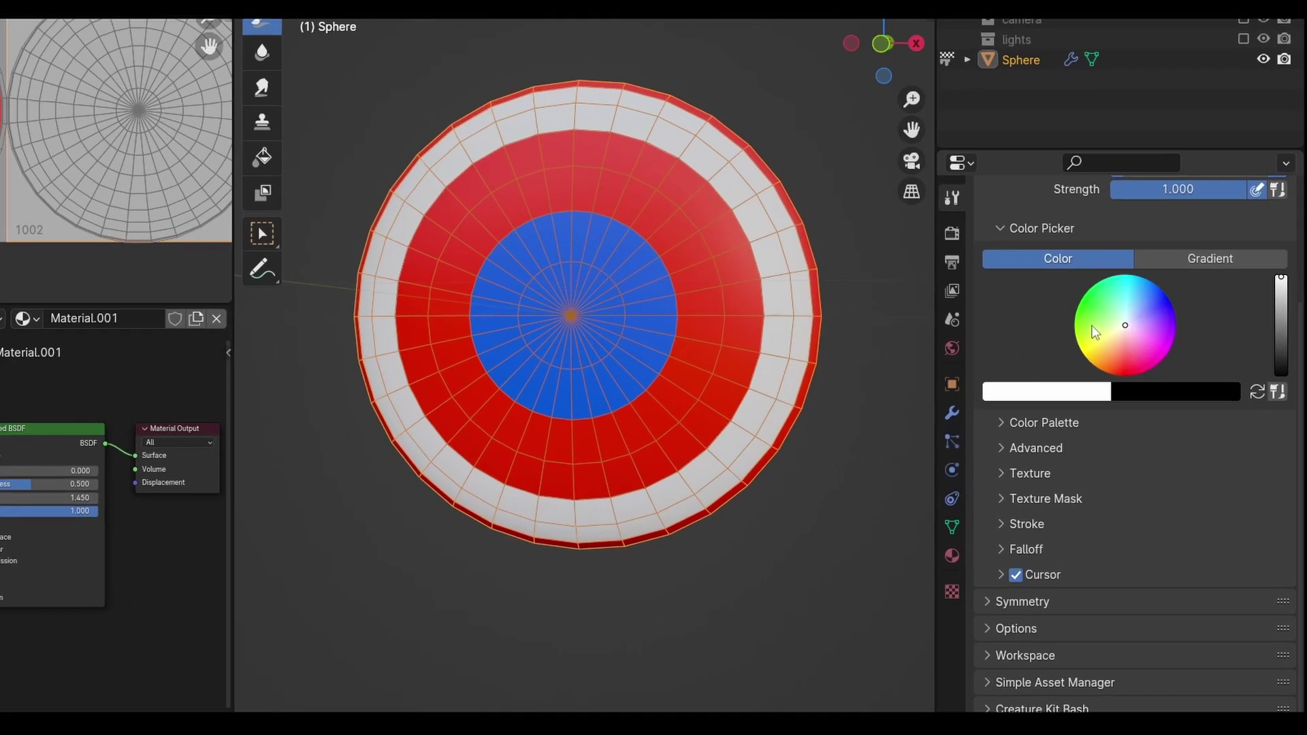
{"action": "left_click", "coordinate": [1039, 499]}
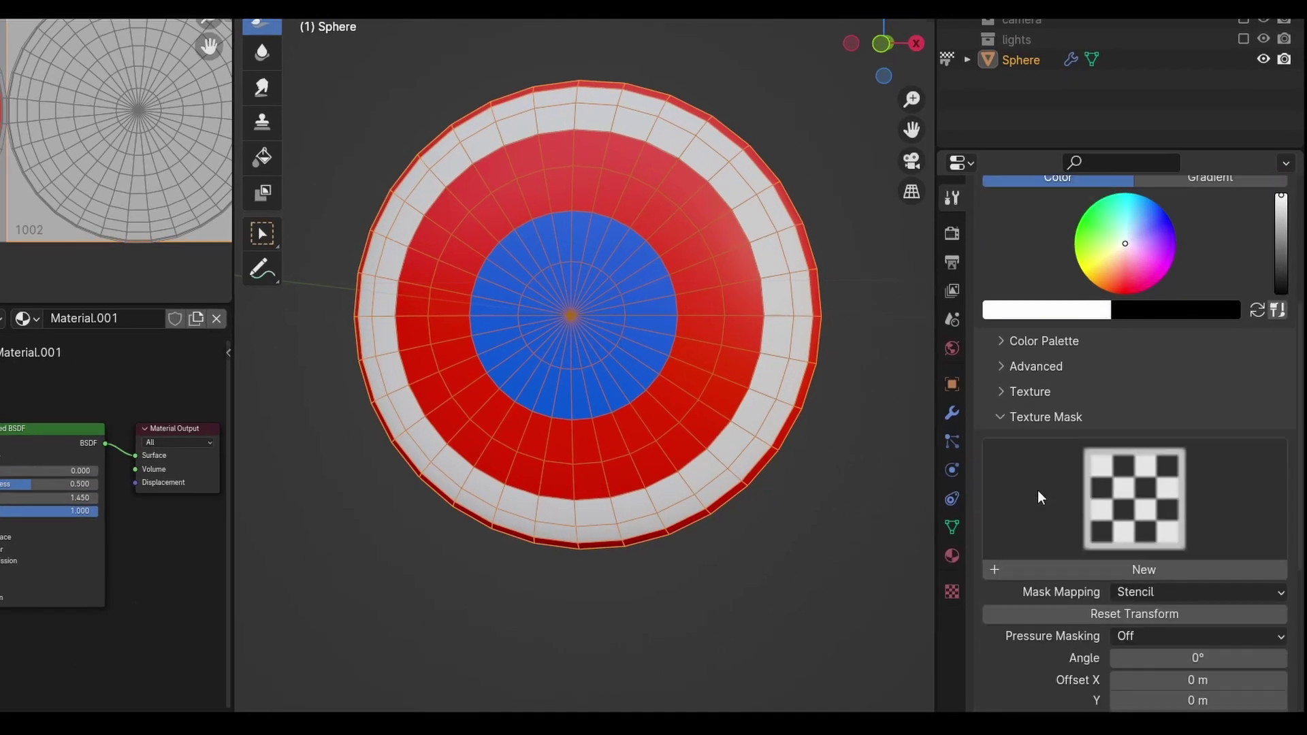
{"action": "scroll", "coordinate": [1035, 490], "scroll_direction": "down", "scroll_amount": 4}
{"action": "left_click", "coordinate": [1098, 487]}
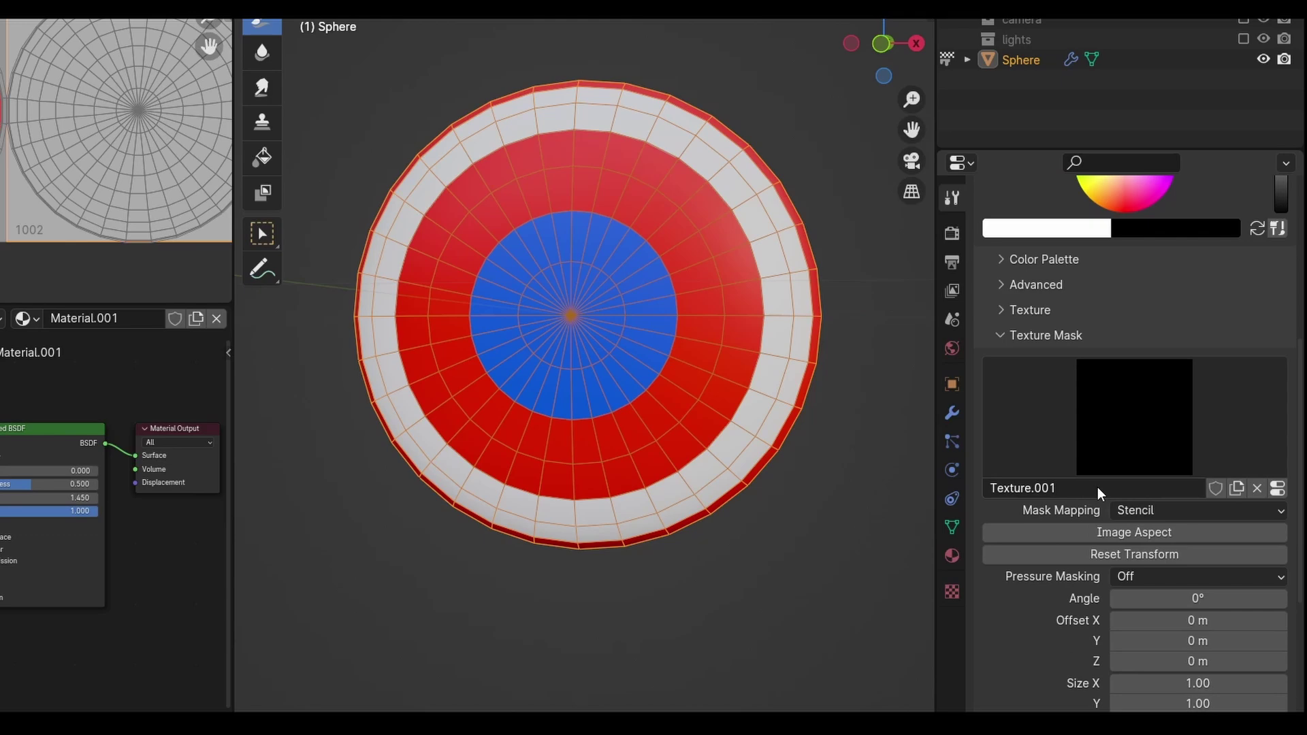
Step: Load star_texture.jpg from the project folder as the image of the brush's mask texture
{"action": "left_click", "coordinate": [1278, 488]}
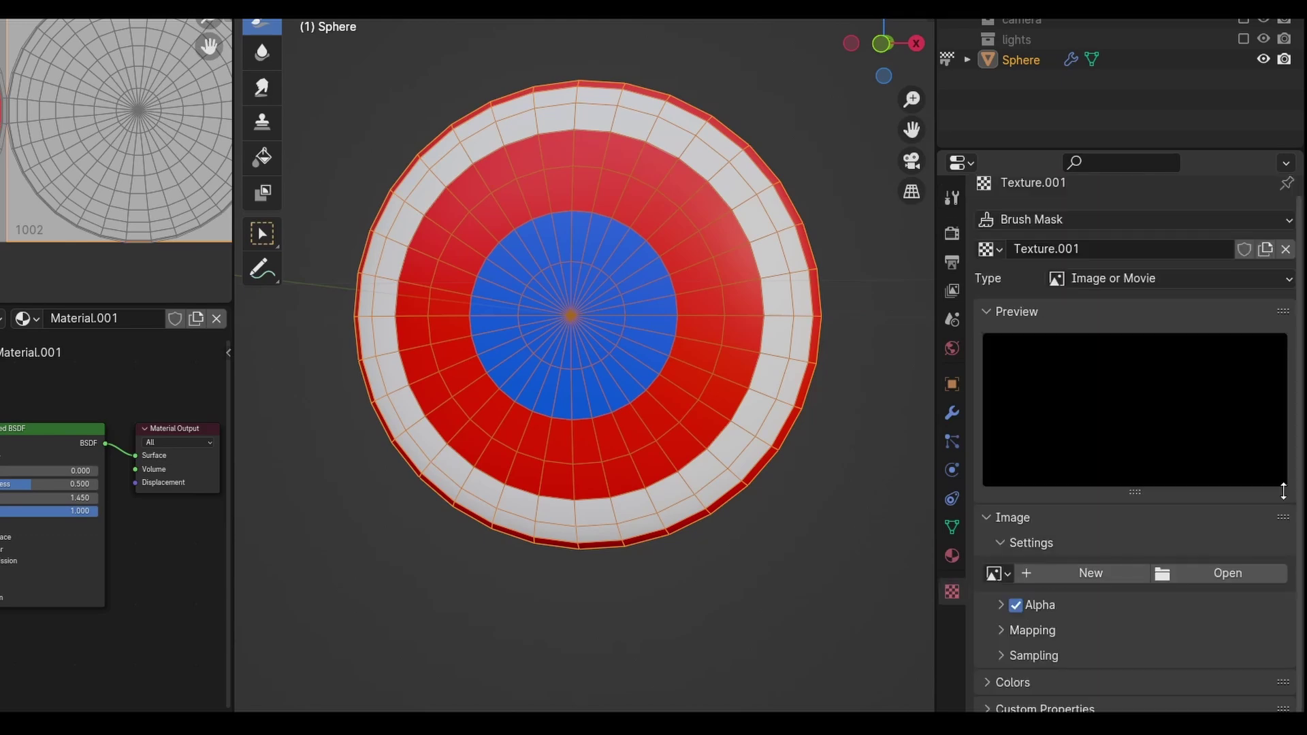
{"action": "left_click", "coordinate": [1219, 570]}
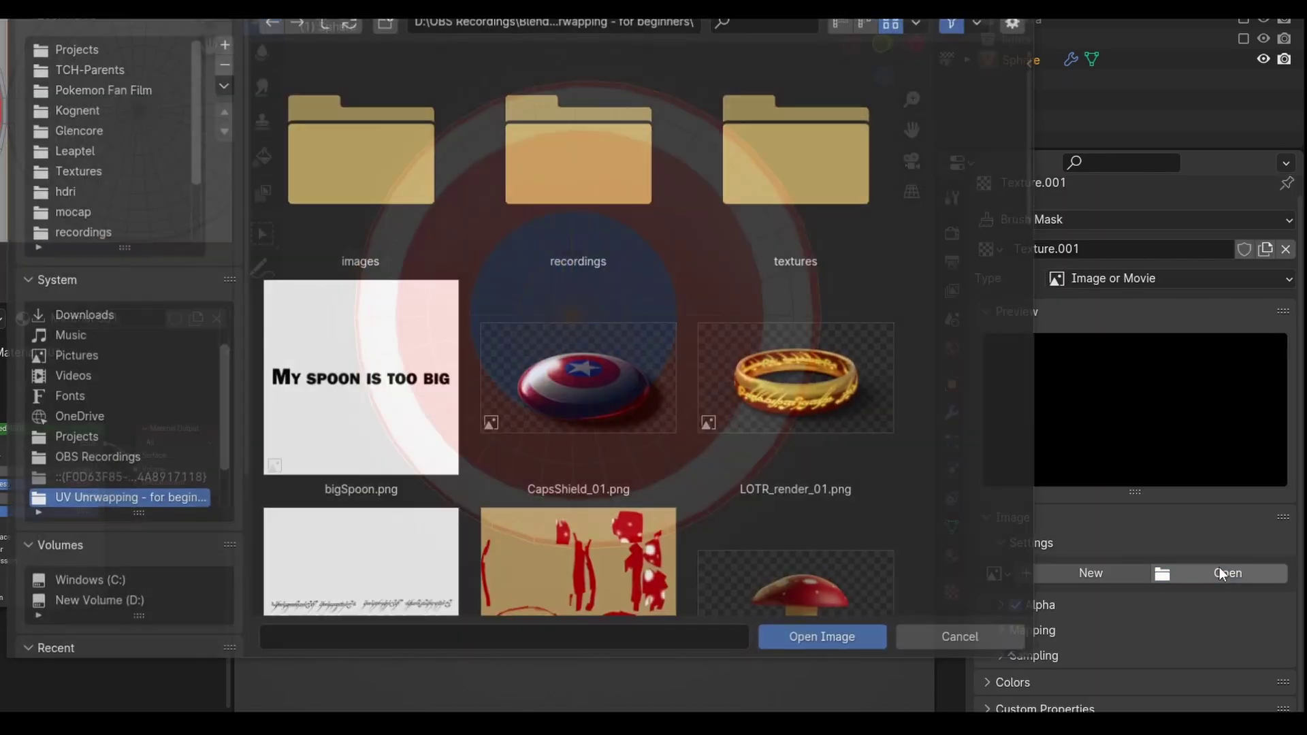
{"action": "scroll", "coordinate": [812, 428], "scroll_direction": "down", "scroll_amount": 15}
{"action": "scroll", "coordinate": [811, 426], "scroll_direction": "down", "scroll_amount": 2}
{"action": "double_click", "coordinate": [578, 314]}
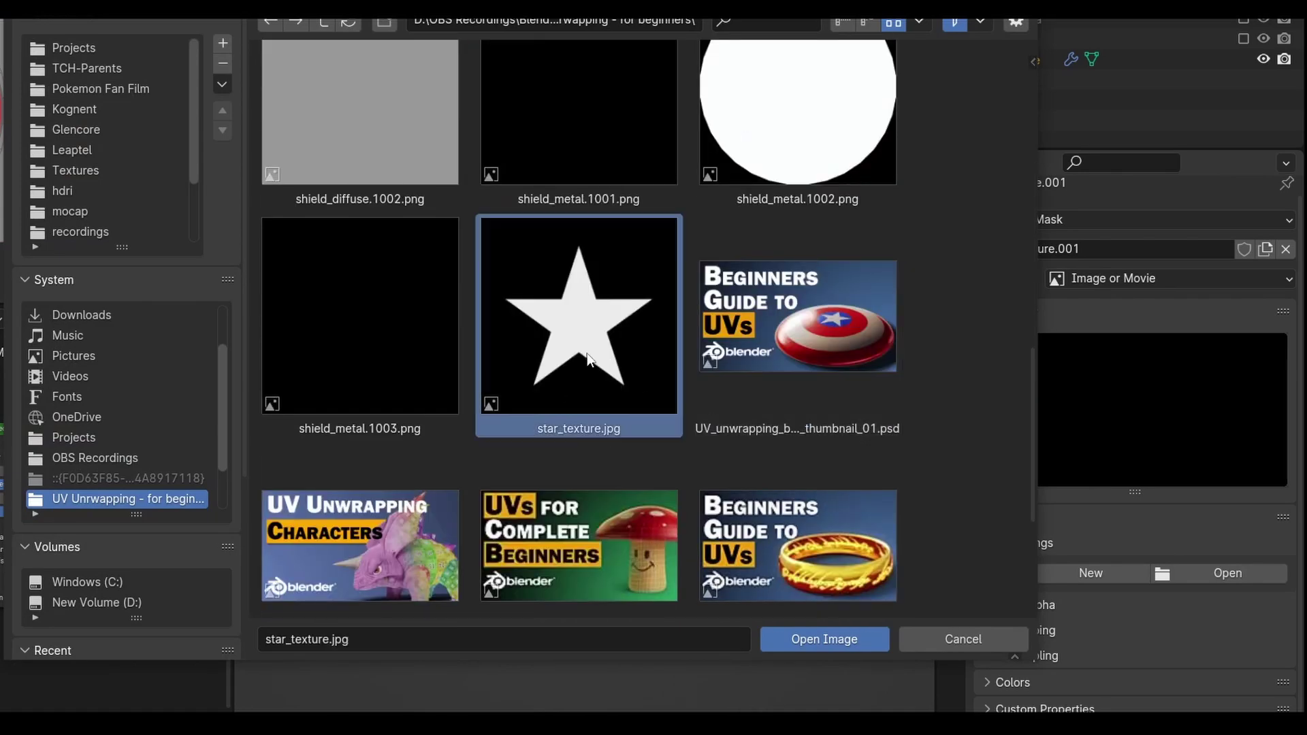
Step: Set the texture mask mapping to Stencil, then move and scale the star stencil to fit inside the blue central disc
{"action": "scroll", "coordinate": [995, 301], "scroll_direction": "down", "scroll_amount": 8}
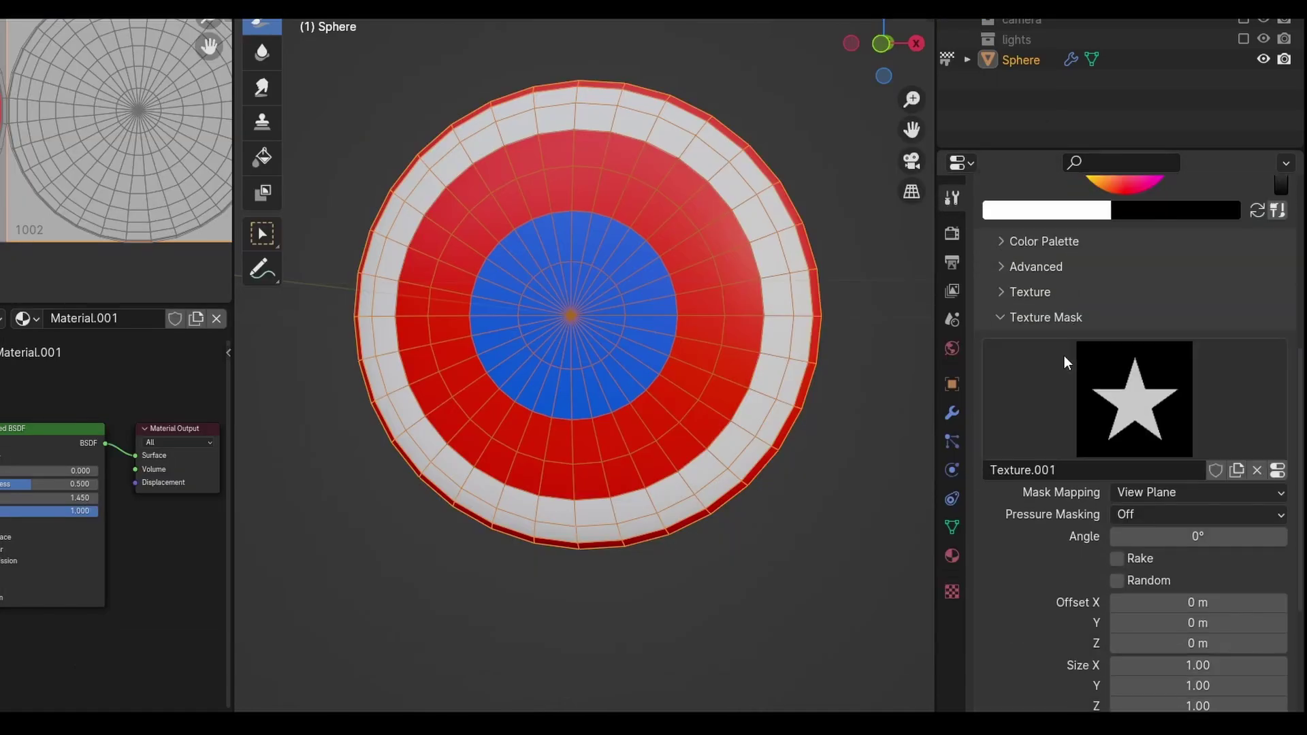
{"action": "left_click", "coordinate": [1158, 407]}
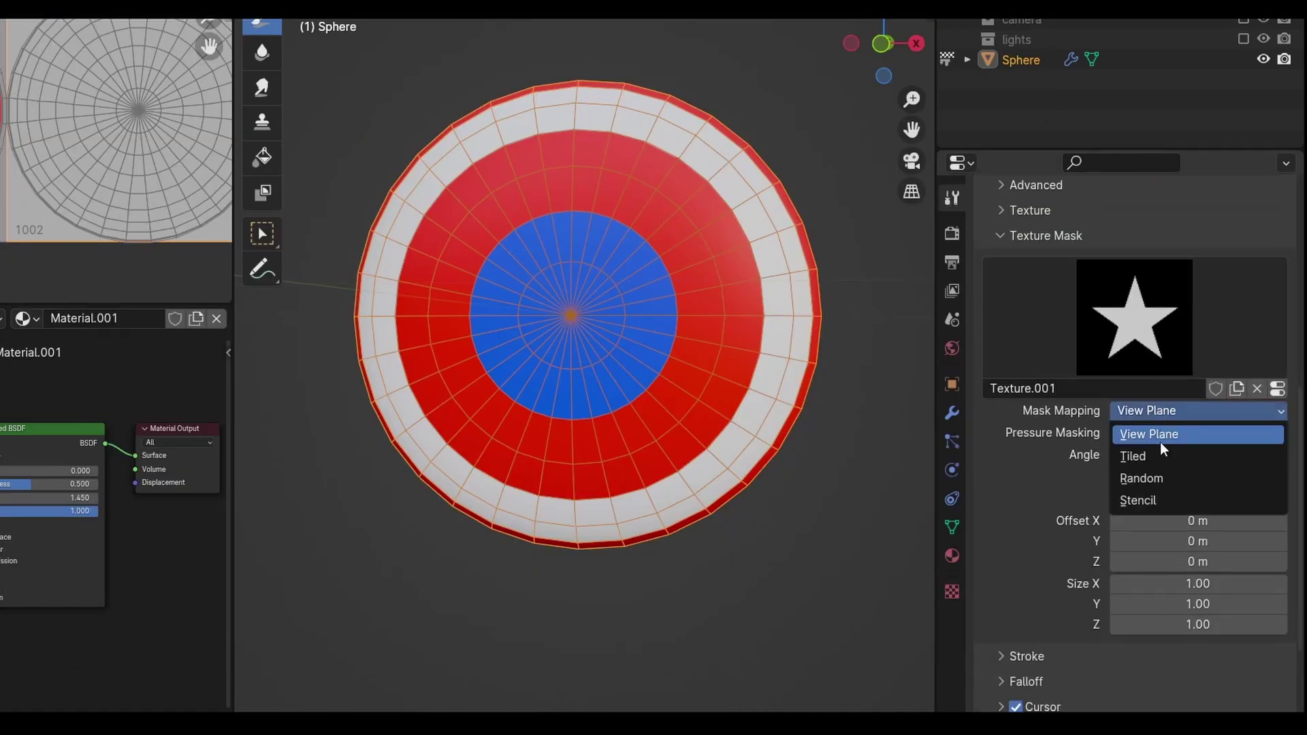
{"action": "left_click", "coordinate": [1156, 496]}
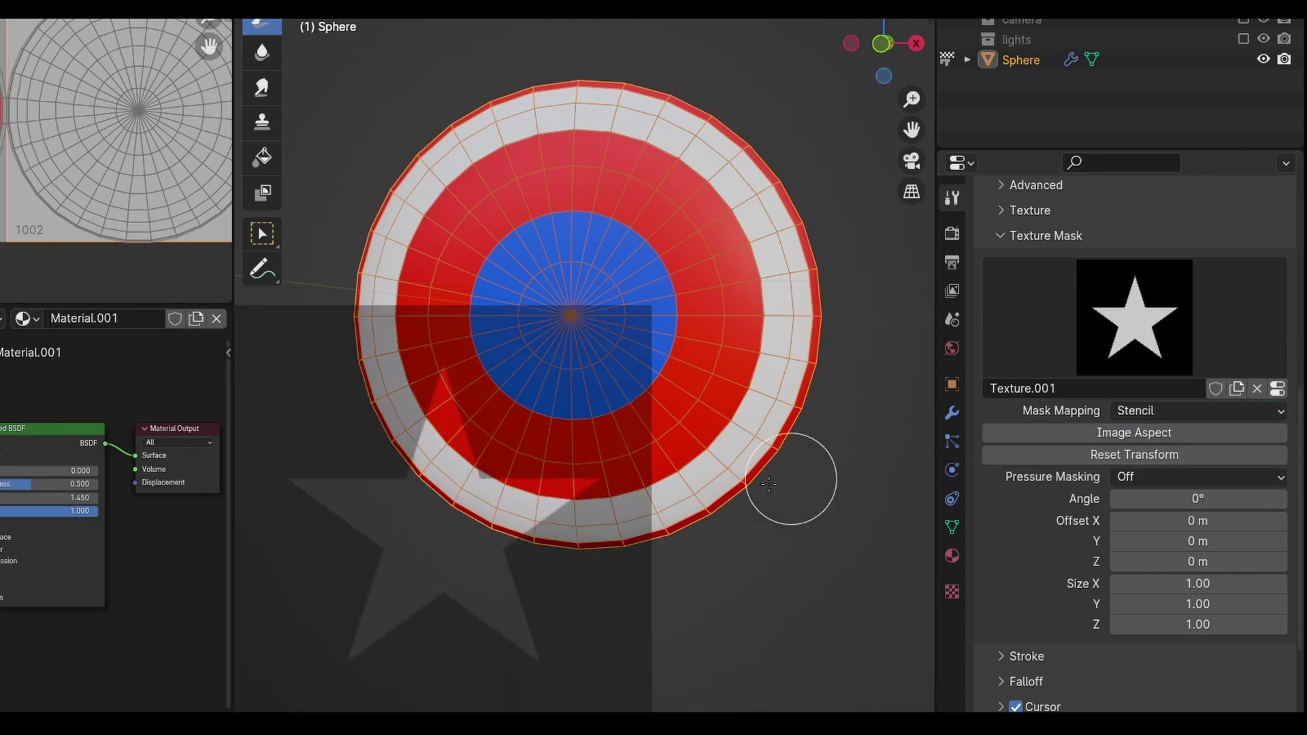
{"action": "middle_click_drag", "start_coordinate": [400, 528], "coordinate": [637, 422]}
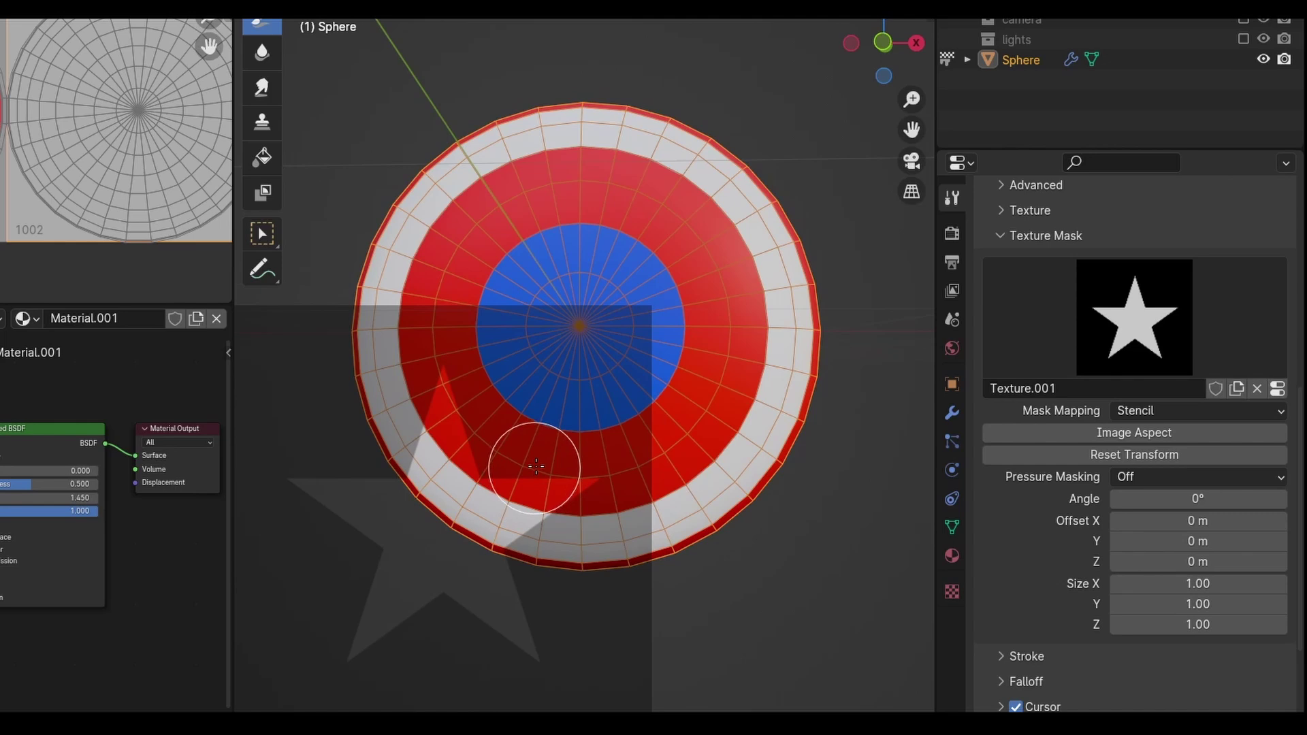
{"action": "mouse_move", "coordinate": [537, 466]}
{"action": "right_mouse_down", "text": "alt"}
{"action": "mouse_move", "coordinate": [534, 411]}
{"action": "mouse_move", "coordinate": [589, 306]}
{"action": "mouse_move", "coordinate": [648, 242]}
{"action": "mouse_move", "coordinate": [709, 225]}
{"action": "mouse_move", "coordinate": [670, 247]}
{"action": "mouse_move", "coordinate": [724, 204]}
{"action": "mouse_move", "coordinate": [685, 240]}
{"action": "mouse_move", "coordinate": [753, 204]}
{"action": "mouse_move", "coordinate": [764, 248]}
{"action": "mouse_move", "coordinate": [753, 210]}
{"action": "mouse_move", "coordinate": [738, 232]}
{"action": "mouse_move", "coordinate": [734, 179]}
{"action": "right_mouse_up", "text": "alt"}
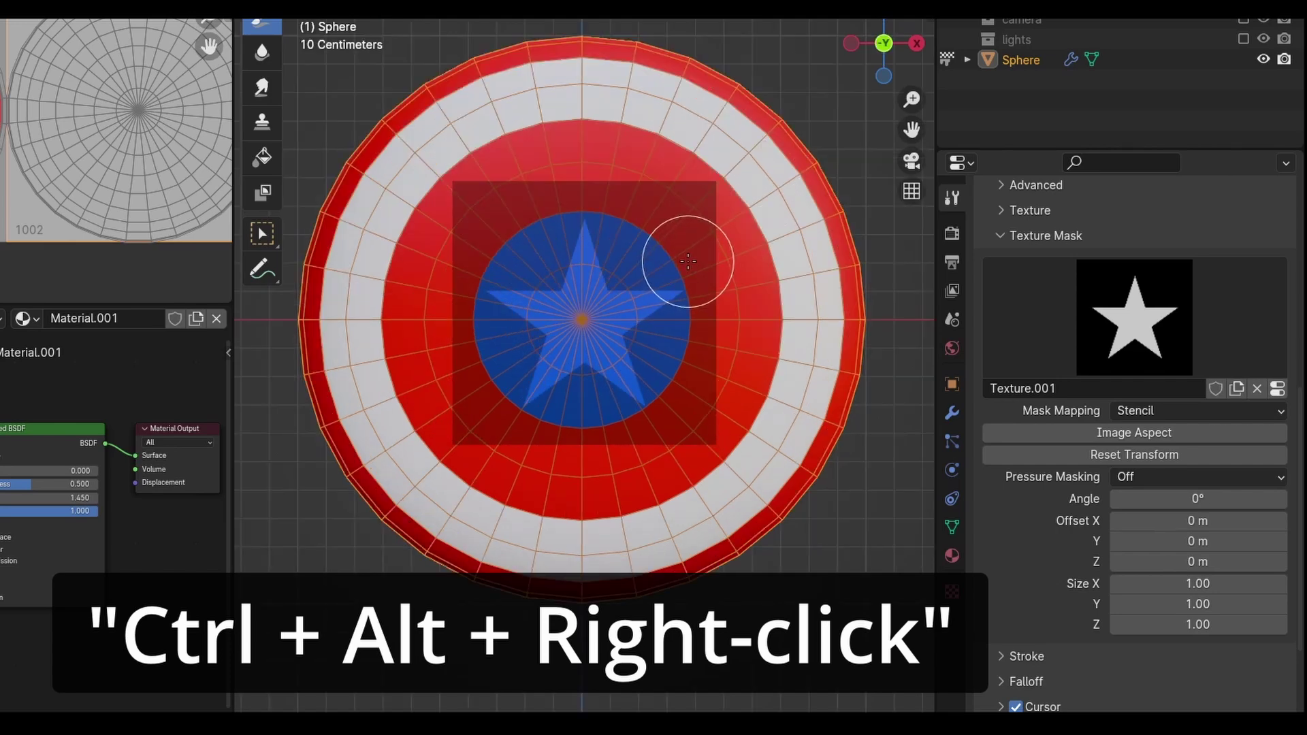
{"action": "right_click_drag", "start_coordinate": [697, 236], "coordinate": [671, 251], "text": "alt+shift"}
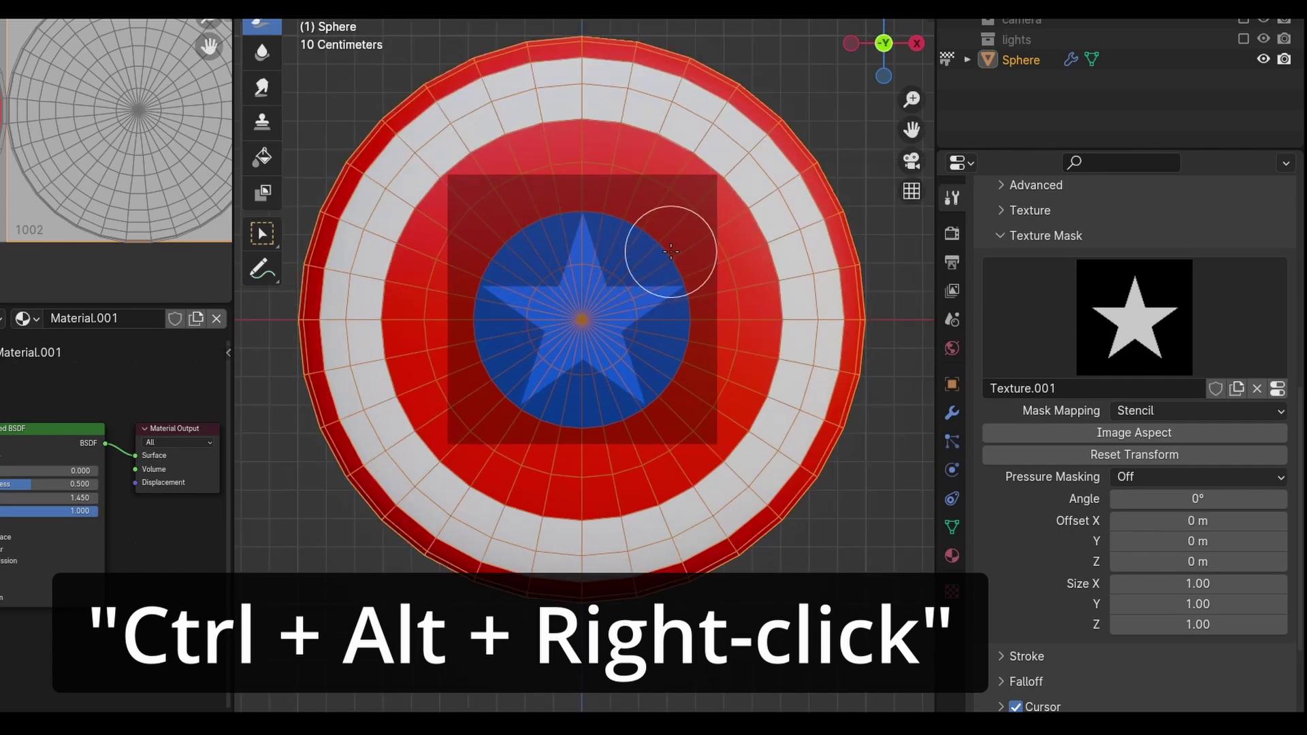
Step: Paint the white star through the stencil onto the blue central disc, enlarging the brush to cover every point
{"action": "left_click_drag", "start_coordinate": [659, 268], "coordinate": [562, 296]}
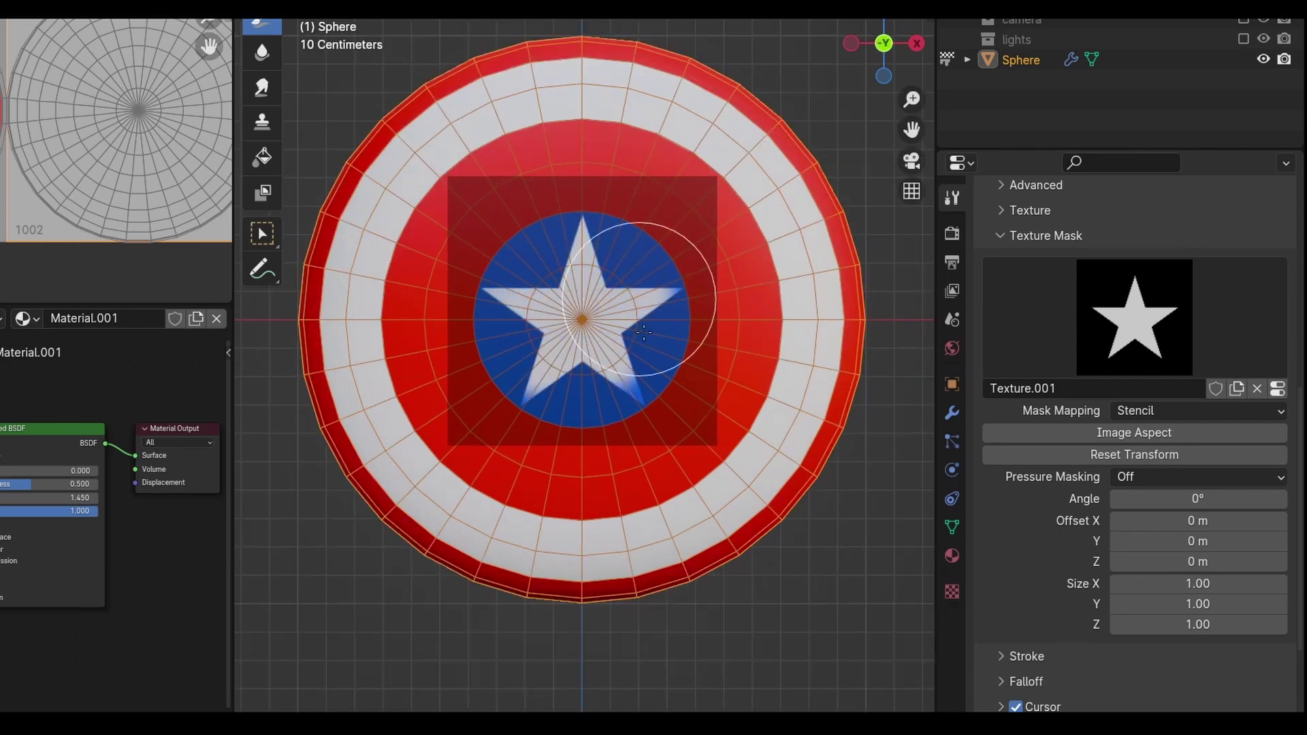
{"action": "left_click_drag", "start_coordinate": [644, 333], "coordinate": [688, 283]}
{"action": "middle_click_drag", "start_coordinate": [814, 382], "coordinate": [766, 383]}
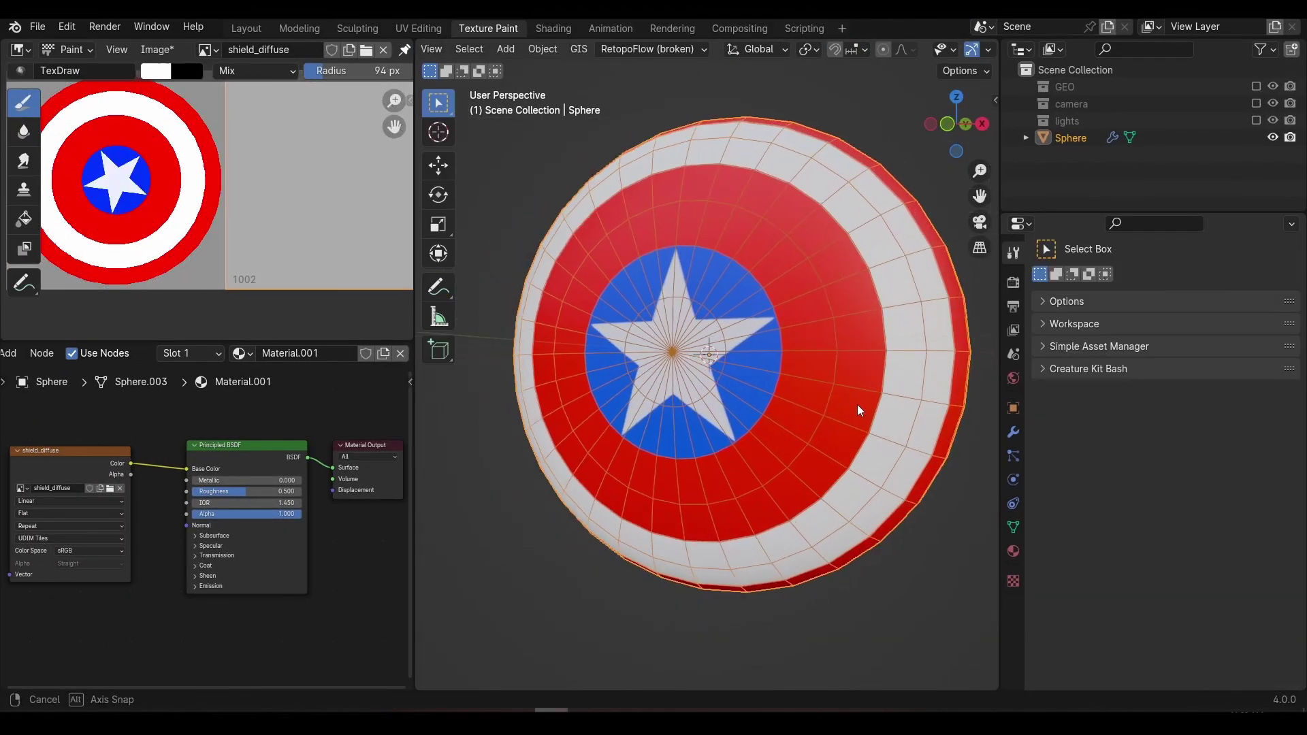
{"action": "mouse_move", "coordinate": [856, 404]}
{"action": "middle_mouse_down"}
{"action": "mouse_move", "coordinate": [827, 405]}
{"action": "mouse_move", "coordinate": [860, 405]}
{"action": "mouse_move", "coordinate": [856, 382]}
{"action": "mouse_move", "coordinate": [865, 398]}
{"action": "middle_mouse_up"}
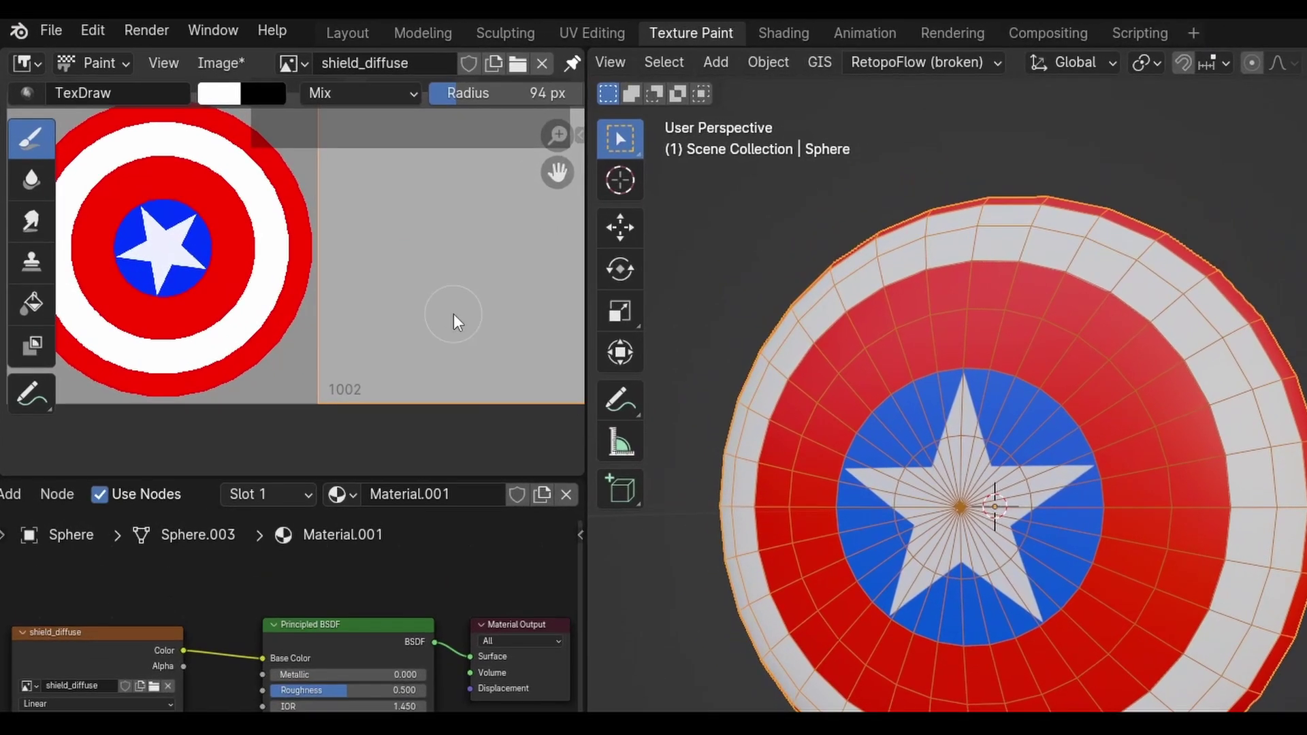
Step: Save the painted texture as shield_diffuse.<UDIM>.png, keeping the <UDIM> tag in the file name
{"action": "scroll", "coordinate": [321, 226], "scroll_direction": "down", "scroll_amount": 1}
{"action": "middle_click_drag", "start_coordinate": [323, 214], "coordinate": [313, 225]}
{"action": "left_click", "coordinate": [242, 68]}
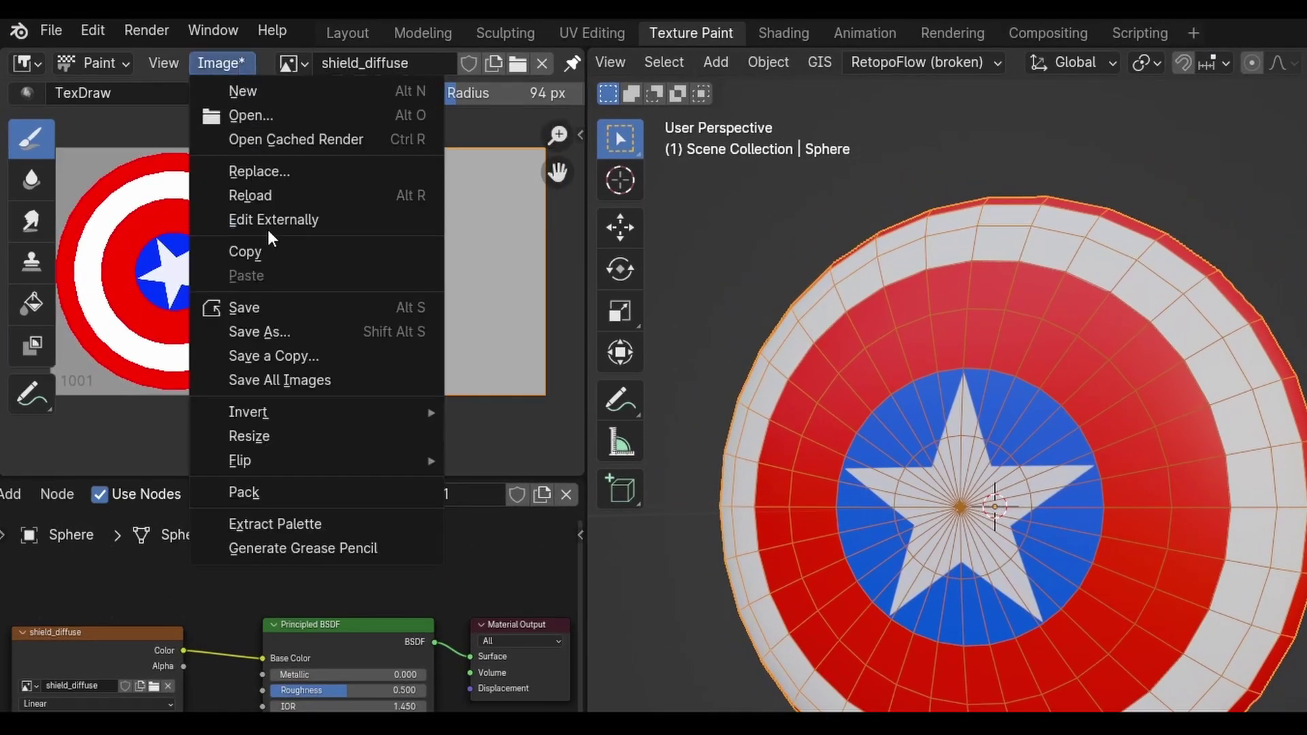
{"action": "left_click", "coordinate": [273, 330]}
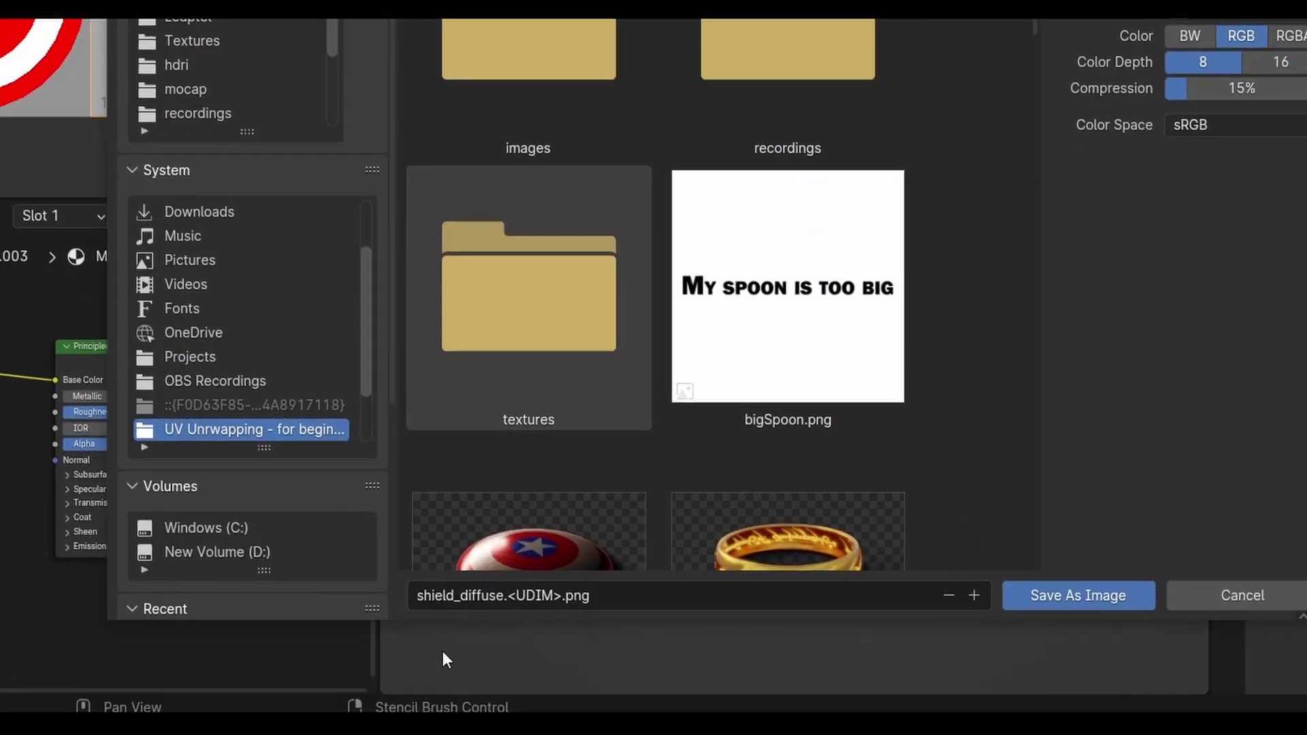
{"action": "left_click", "coordinate": [516, 602]}
{"action": "left_click_drag", "start_coordinate": [509, 596], "coordinate": [560, 611]}
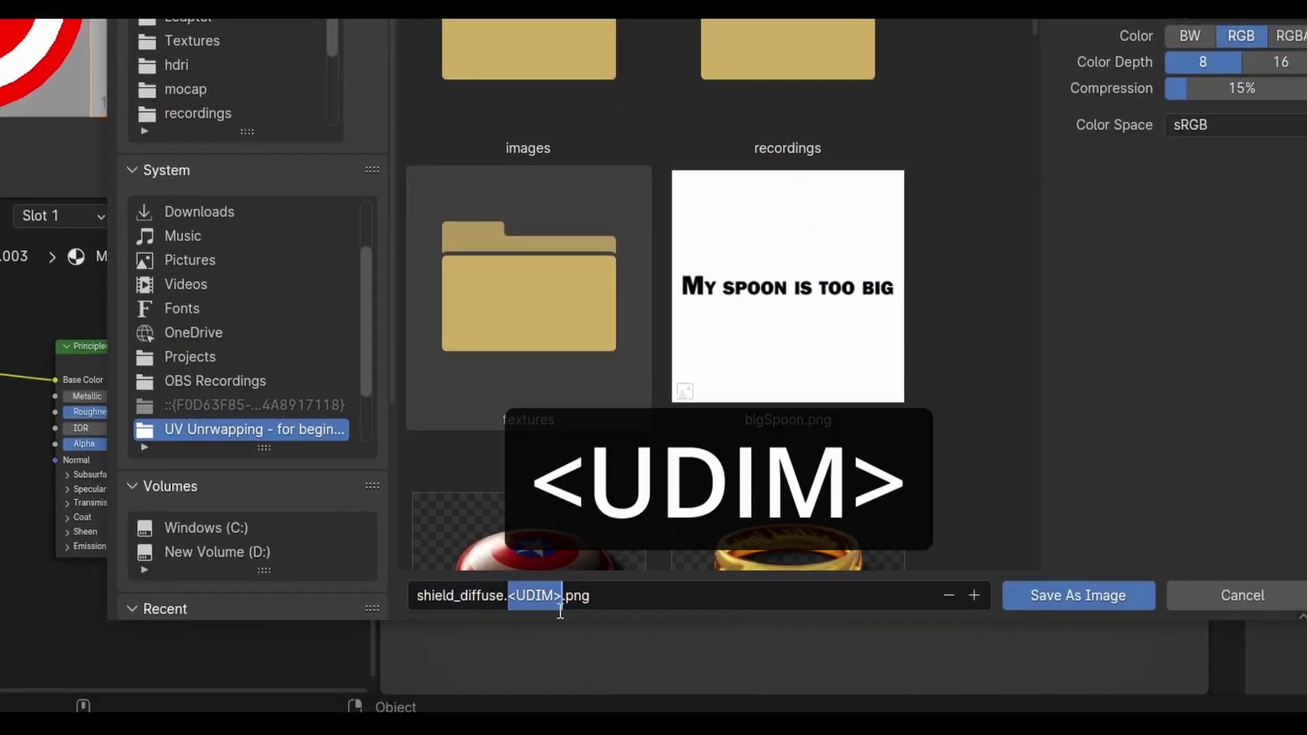
{"action": "left_click", "coordinate": [766, 598]}
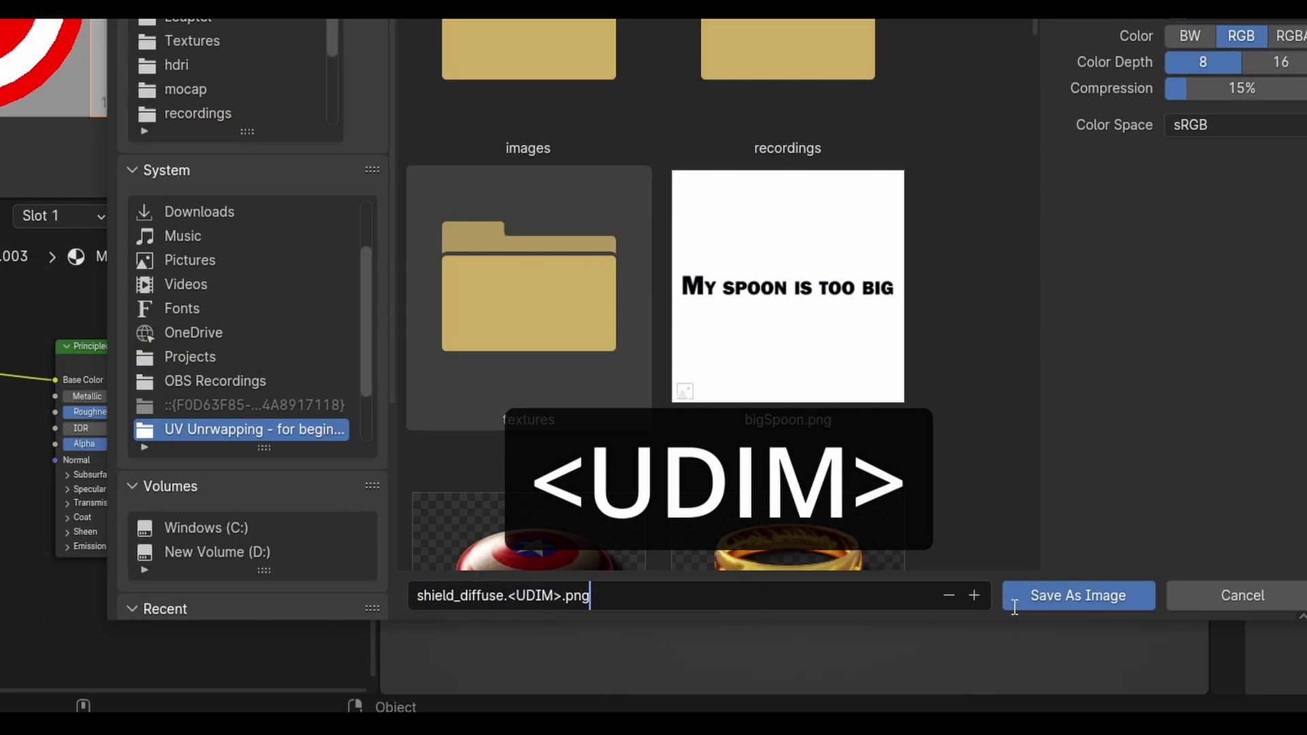
{"action": "left_click", "coordinate": [1087, 595]}
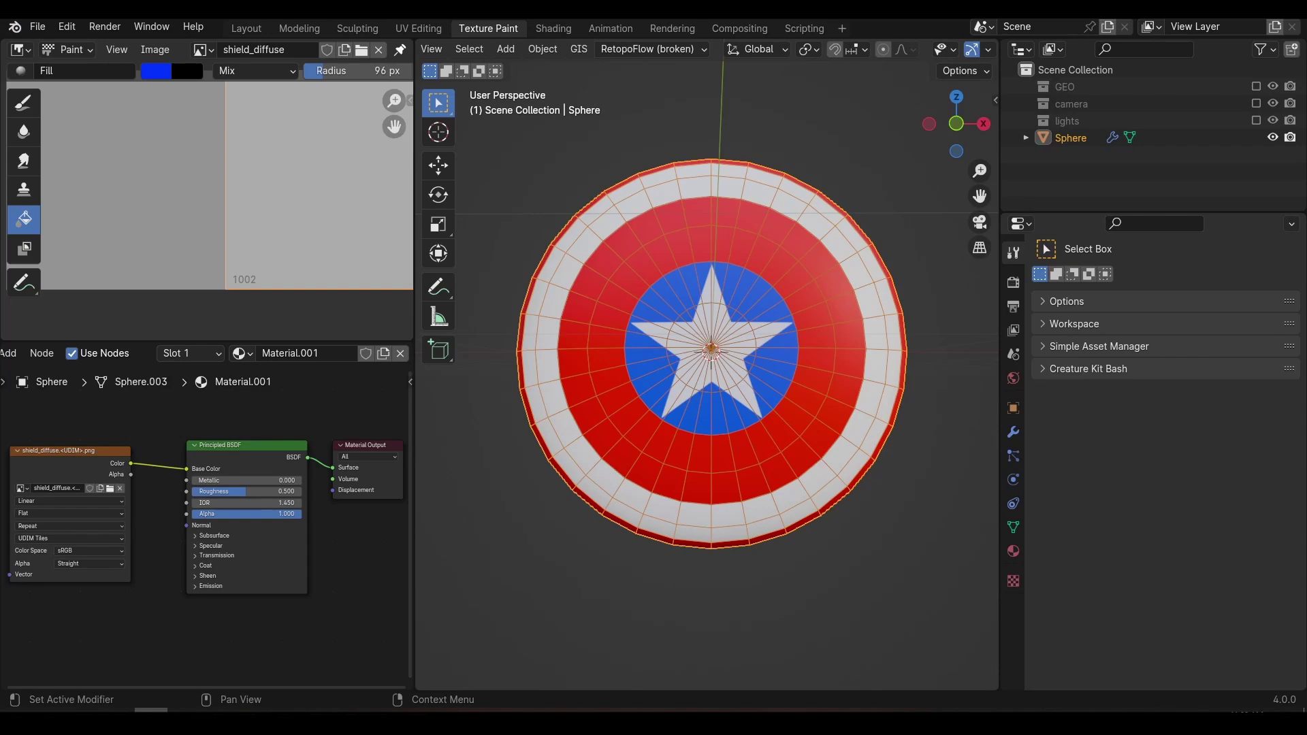
Step: Enlarge the shader node editor and set the Principled BSDF's Metallic to 1.000 and Roughness to 0.2
{"action": "left_click_drag", "start_coordinate": [5, 351], "coordinate": [8, 308]}
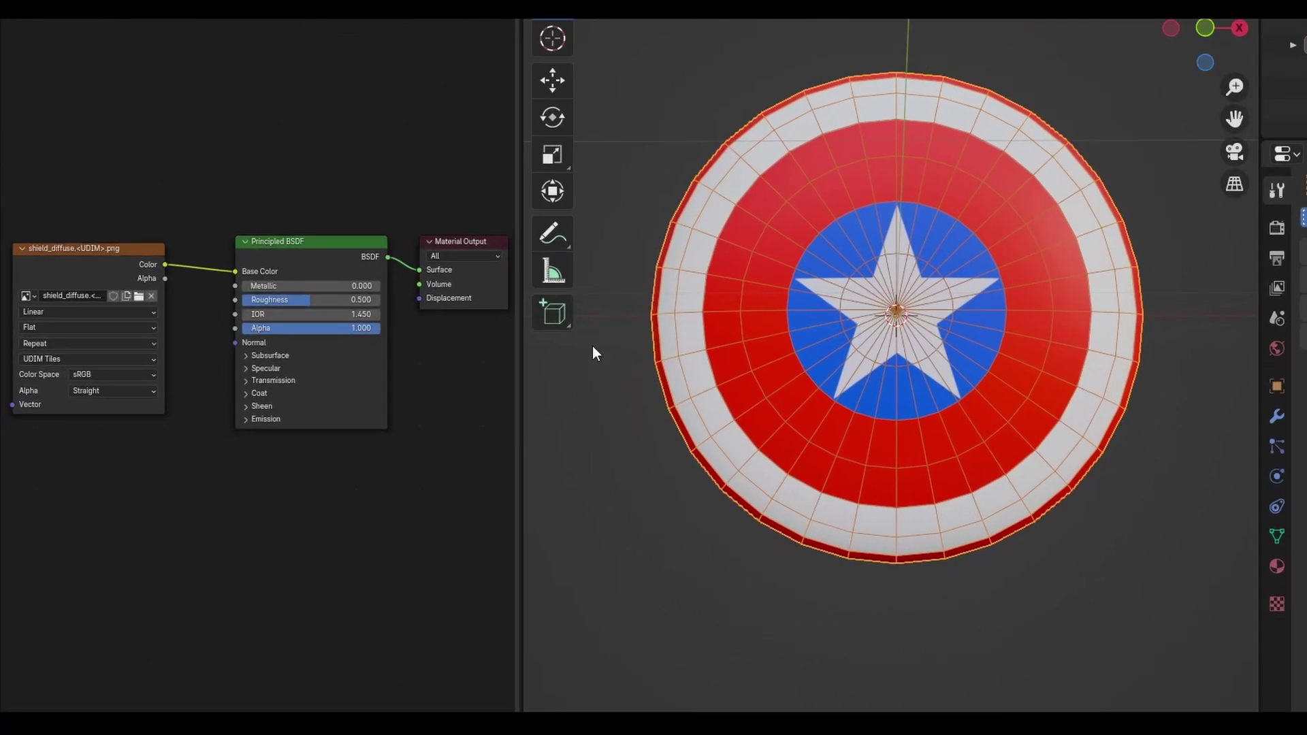
{"action": "scroll", "coordinate": [391, 391], "scroll_direction": "up", "scroll_amount": 2}
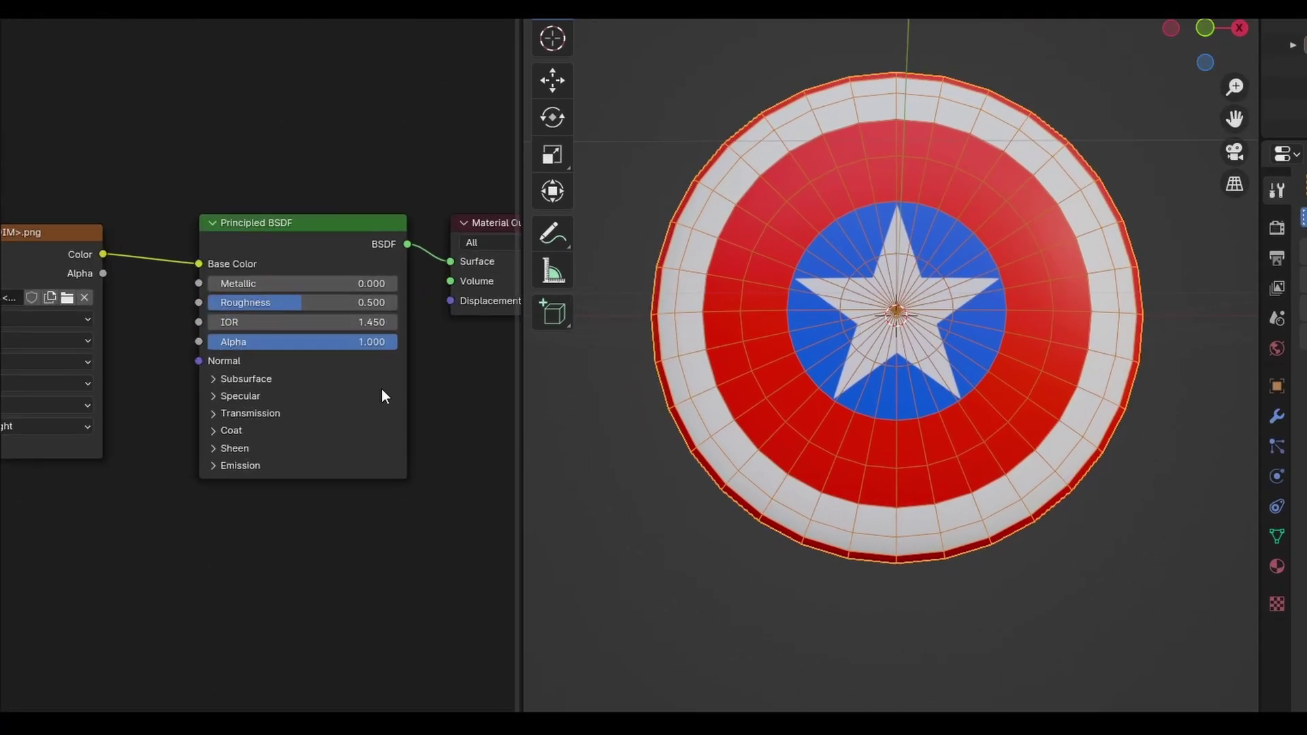
{"action": "left_click_drag", "start_coordinate": [293, 283], "coordinate": [397, 284]}
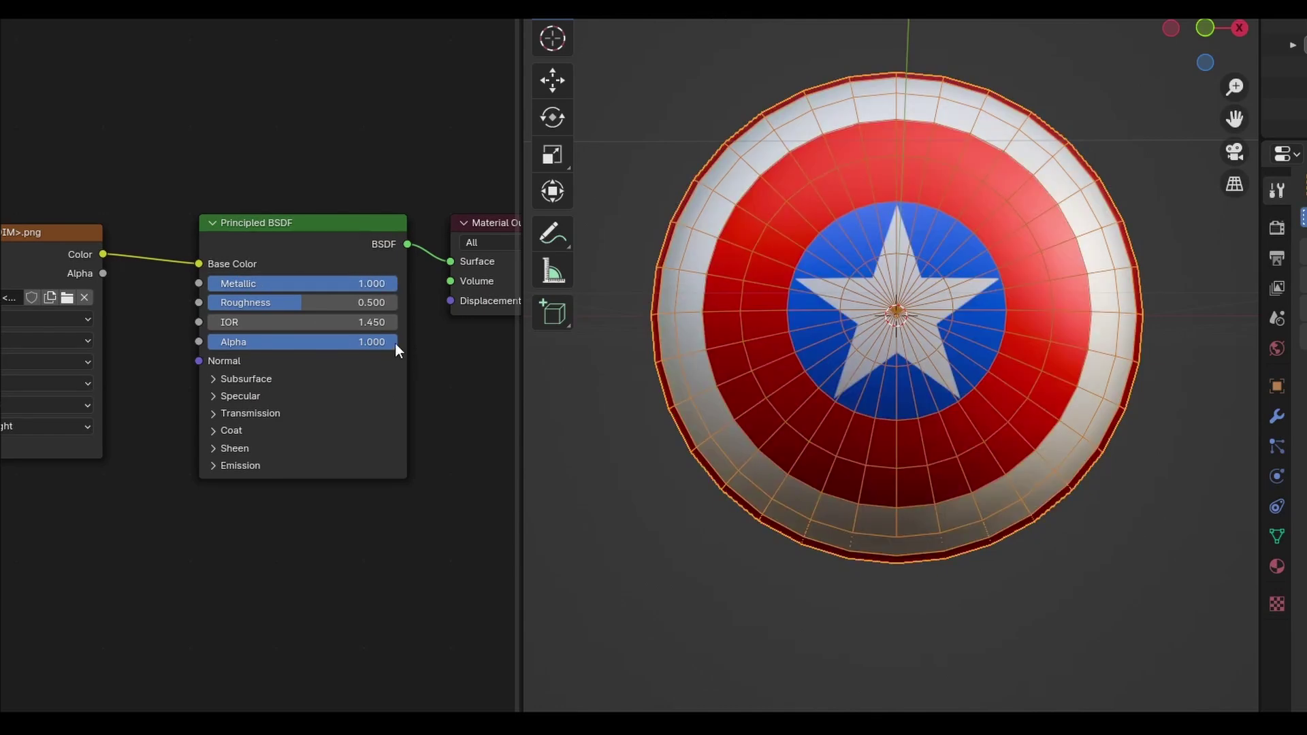
{"action": "double_click", "coordinate": [350, 302]}
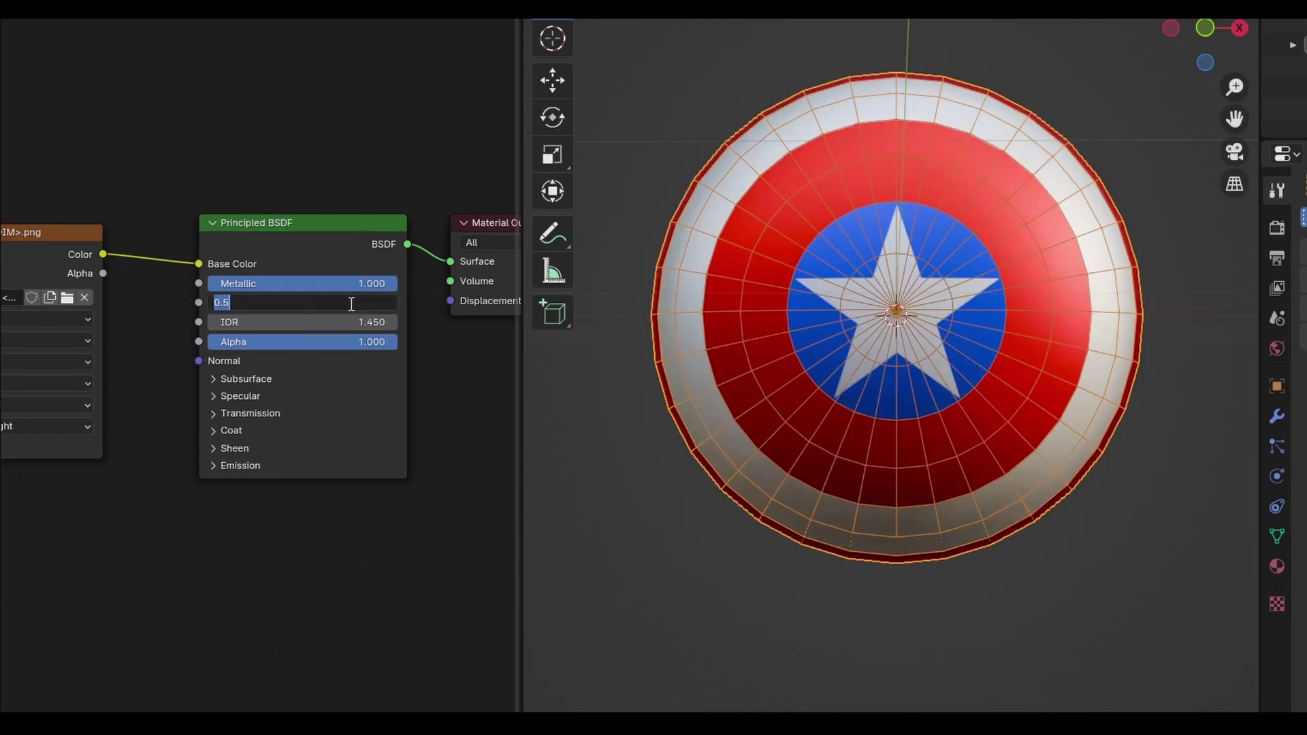
{"action": "type", "text": "0.2"}
{"action": "key", "text": "Return"}
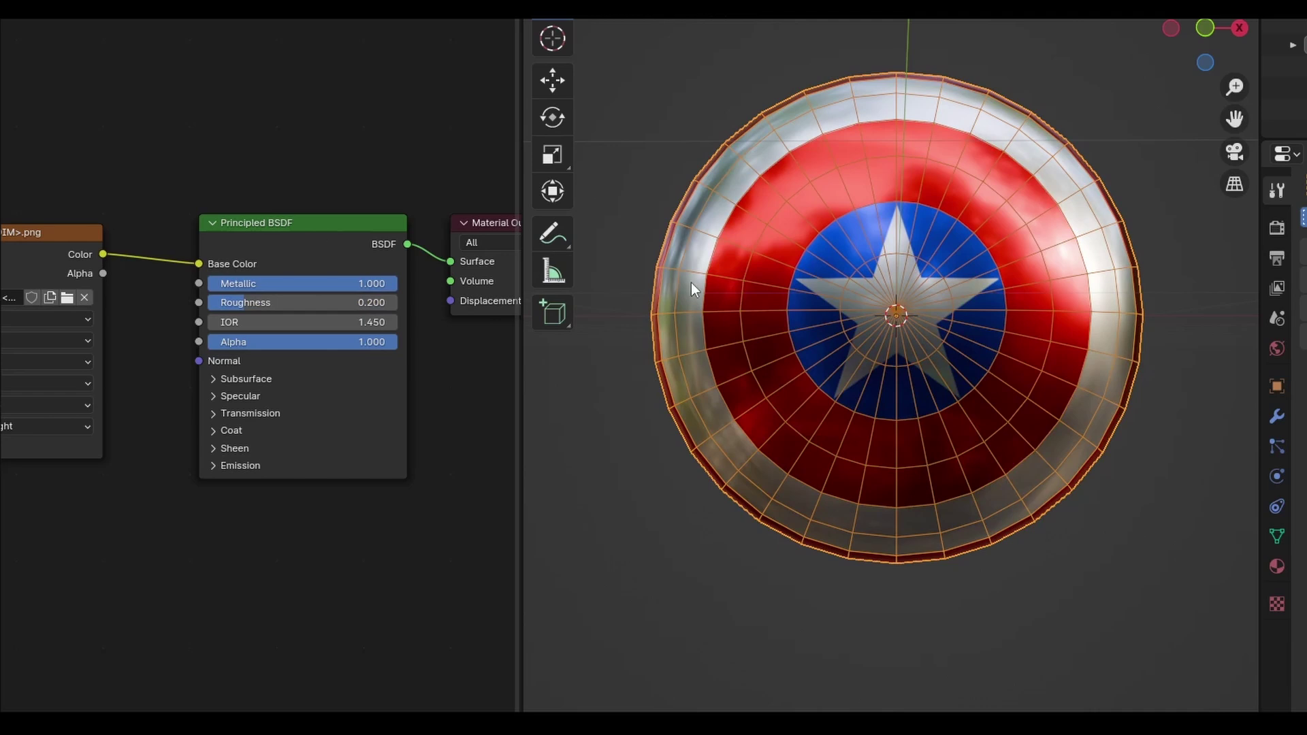
Step: Set the shield's subdivision level to 2
{"action": "key", "text": "Tab"}
{"action": "key", "text": "ctrl+2"}
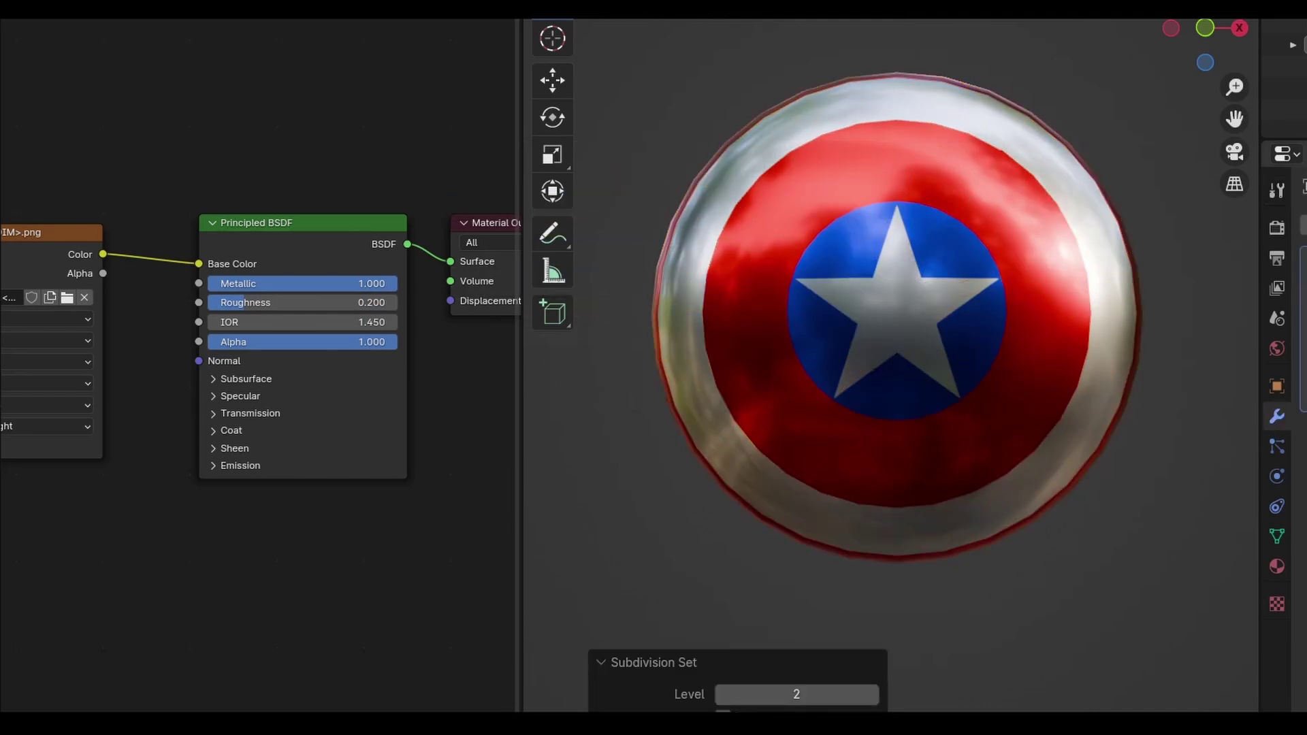
Step: Add a Voronoi Texture node below the shield_diffuse image texture node
{"action": "middle_click_drag", "start_coordinate": [364, 166], "coordinate": [470, 67]}
{"action": "scroll", "coordinate": [264, 356], "scroll_direction": "down", "scroll_amount": 2}
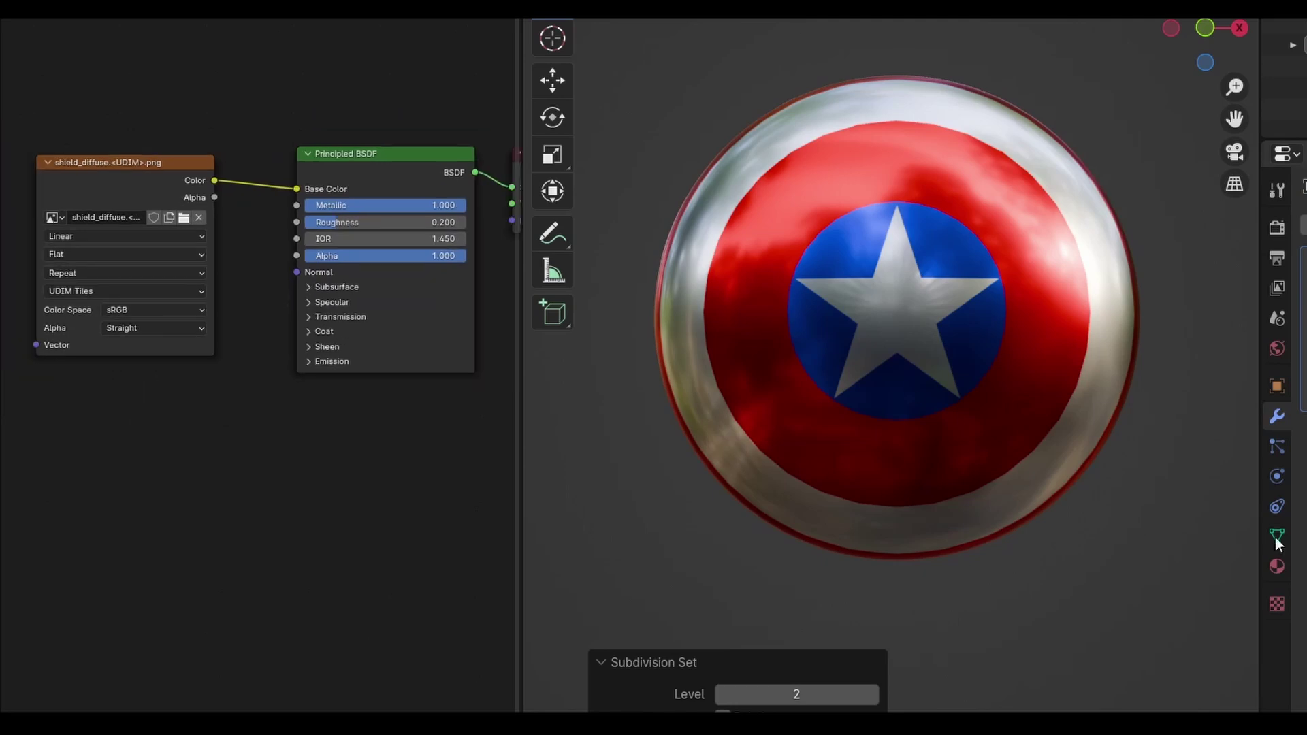
{"action": "middle_click_drag", "start_coordinate": [237, 458], "coordinate": [252, 435]}
{"action": "key", "text": "shift+a"}
{"action": "type", "text": "vor"}
{"action": "key", "text": "Return"}
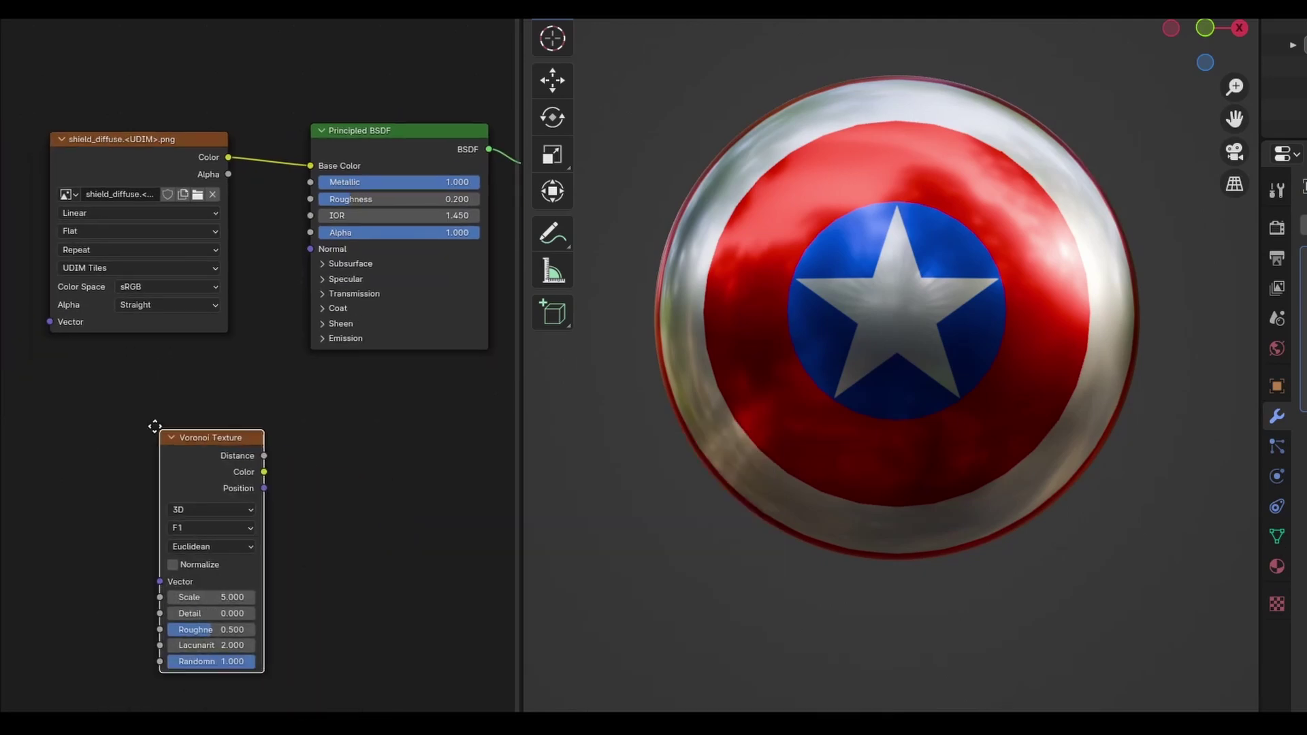
{"action": "left_click", "coordinate": [123, 400]}
Step: Duplicate the Voronoi Texture node below the original and set the upper one to Distance to Edge
{"action": "middle_click_drag", "start_coordinate": [372, 534], "coordinate": [388, 353]}
{"action": "key", "text": "shift+d"}
{"action": "left_click", "coordinate": [320, 471]}
{"action": "middle_click_drag", "start_coordinate": [330, 446], "coordinate": [342, 374]}
{"action": "scroll", "coordinate": [326, 371], "scroll_direction": "up", "scroll_amount": 1}
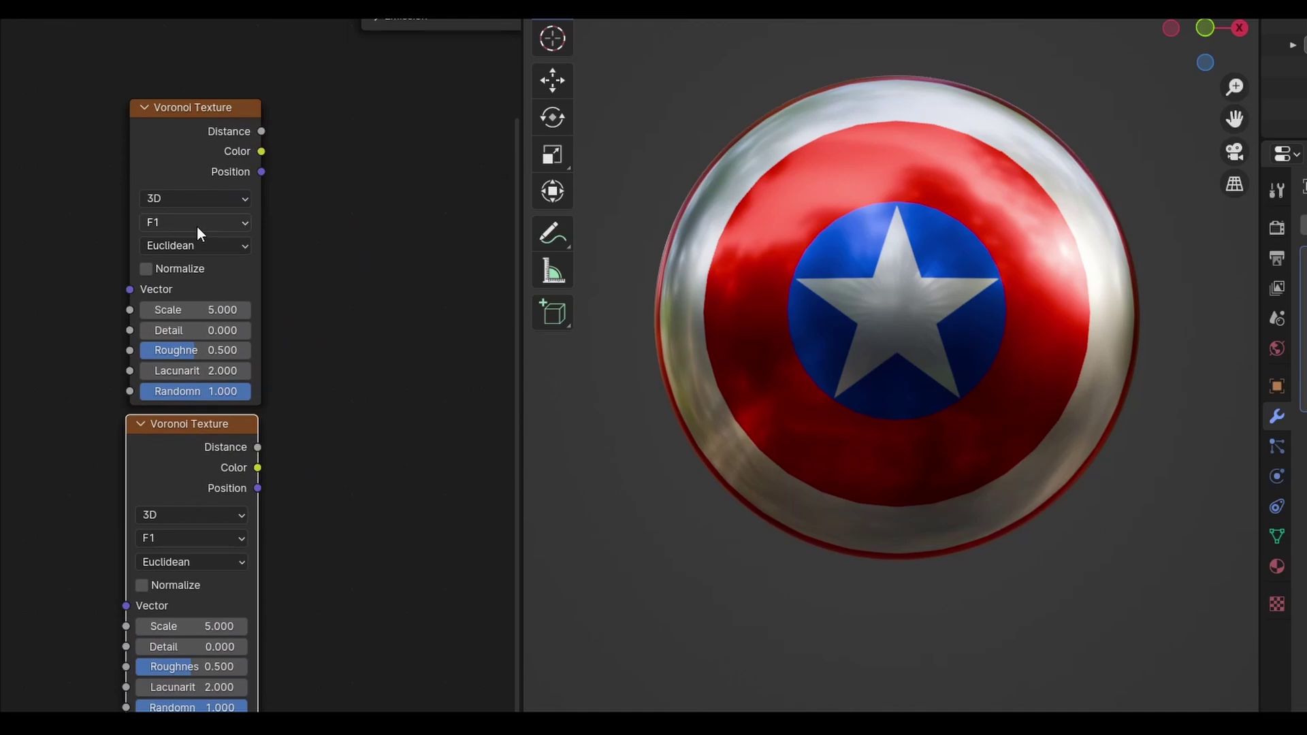
{"action": "left_click", "coordinate": [197, 232]}
{"action": "left_click", "coordinate": [193, 324]}
Step: Add two Map Range nodes and connect each Voronoi Texture's Distance output to the Value input of the adjacent one
{"action": "scroll", "coordinate": [394, 362], "scroll_direction": "down", "scroll_amount": 1}
{"action": "key", "text": "shift+a"}
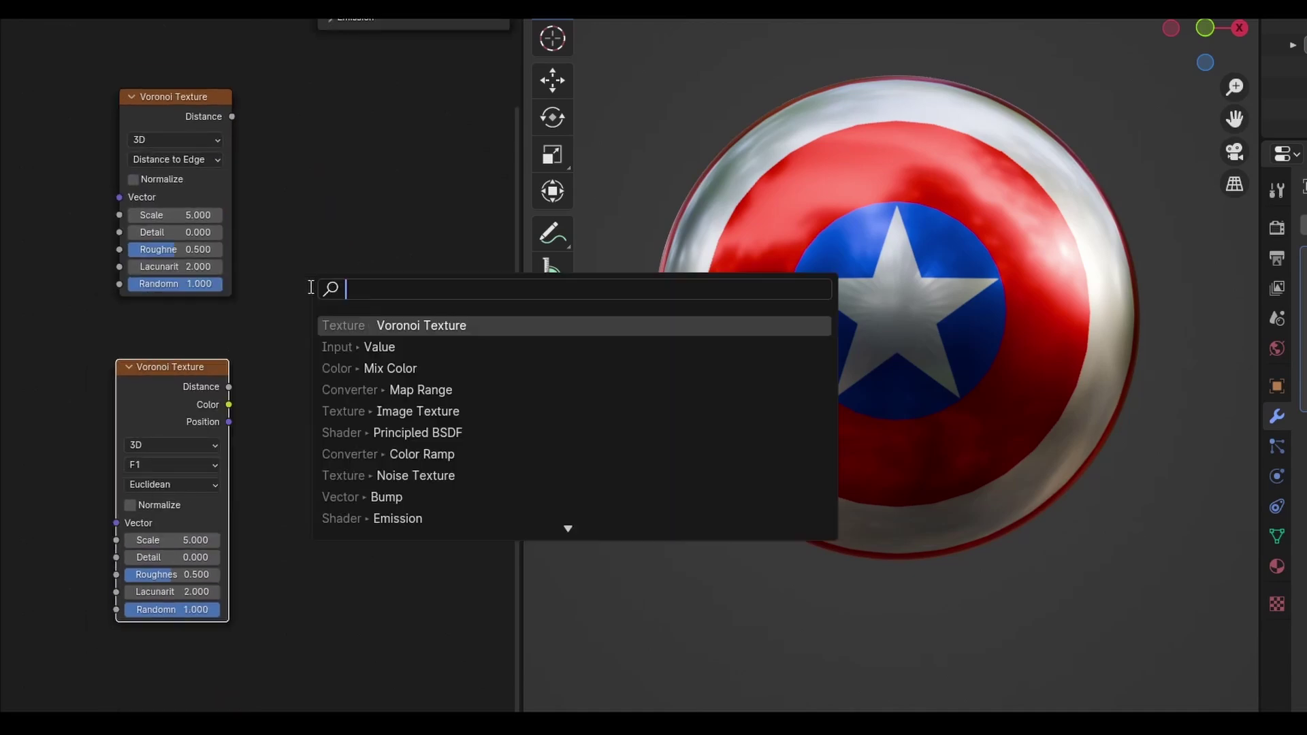
{"action": "type", "text": "rang"}
{"action": "left_click", "coordinate": [373, 325]}
{"action": "left_click", "coordinate": [284, 118]}
{"action": "key", "text": "shift+d"}
{"action": "left_click", "coordinate": [272, 373]}
{"action": "left_click_drag", "start_coordinate": [231, 117], "coordinate": [284, 226]}
{"action": "left_click_drag", "start_coordinate": [229, 387], "coordinate": [272, 480]}
Step: Set the upper Map Range's From Min to 0.01 and From Max to 0, and preview its result on the shield
{"action": "middle_click_drag", "start_coordinate": [421, 293], "coordinate": [388, 297]}
{"action": "scroll", "coordinate": [386, 294], "scroll_direction": "up", "scroll_amount": 2}
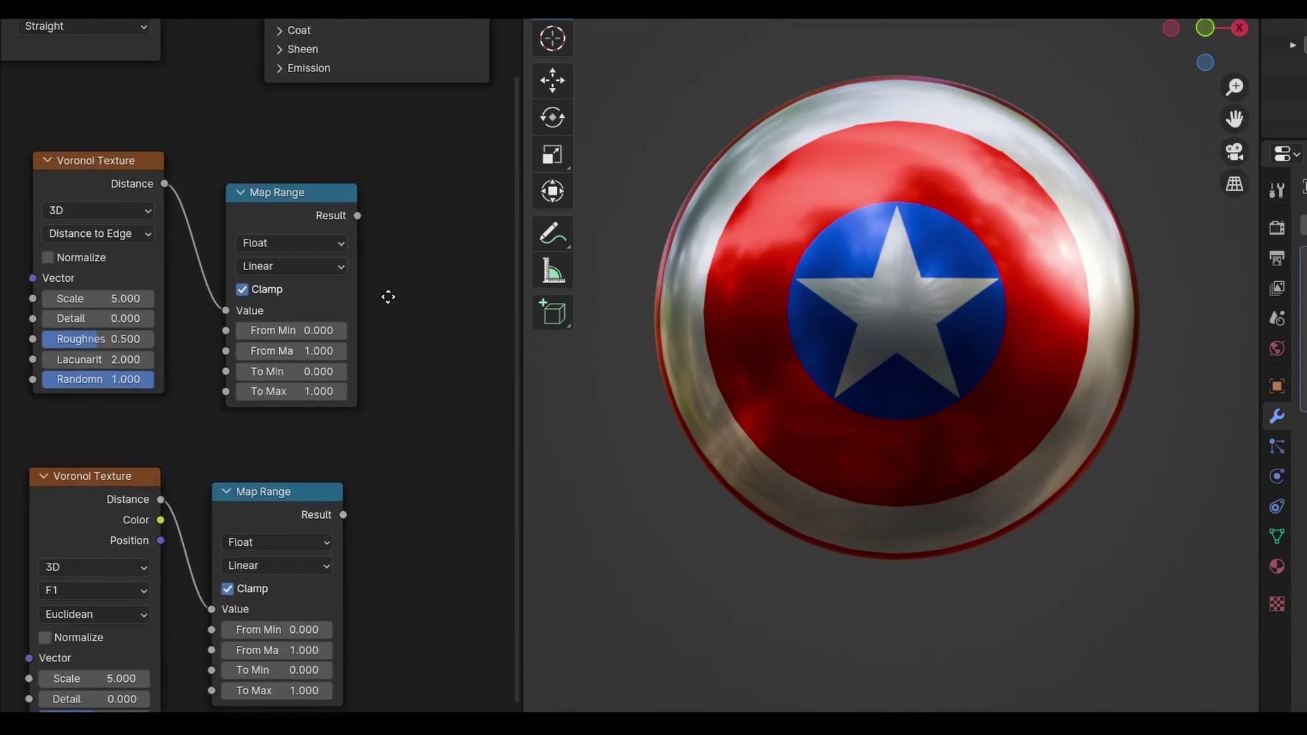
{"action": "scroll", "coordinate": [381, 300], "scroll_direction": "up", "scroll_amount": 1}
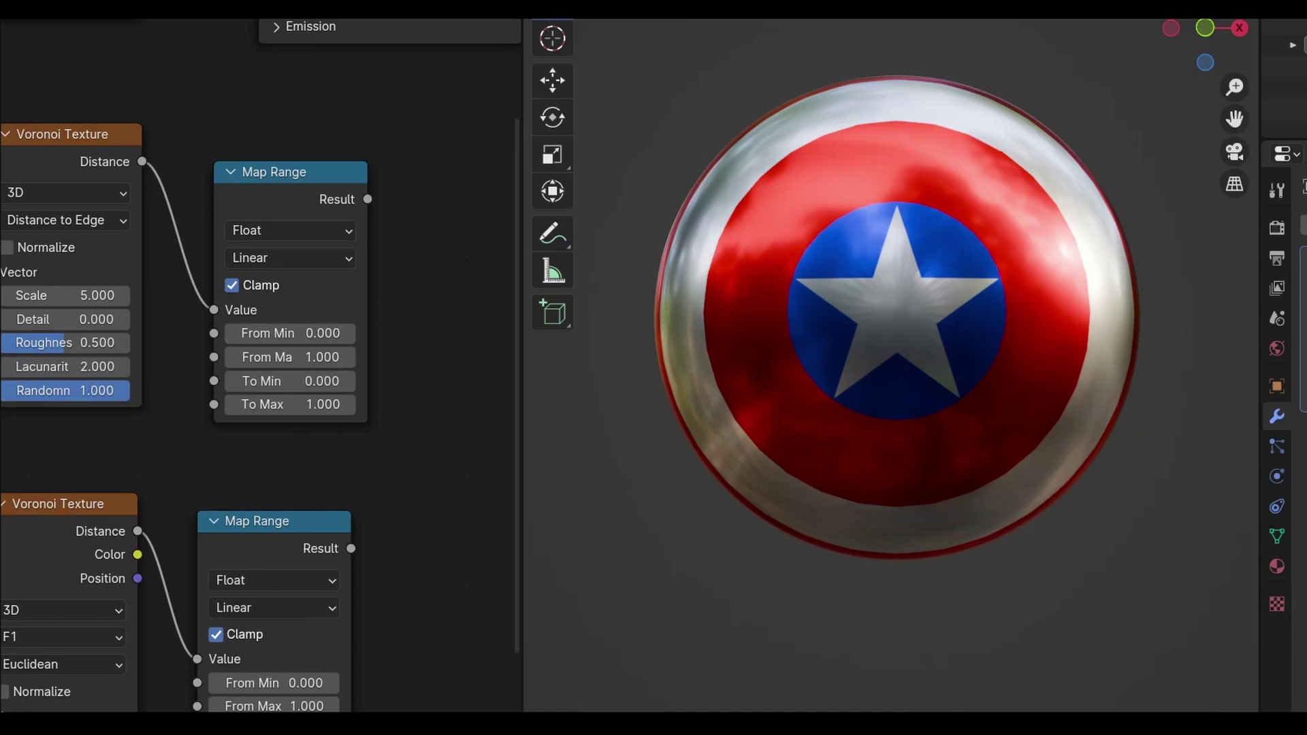
{"action": "double_click", "coordinate": [315, 333]}
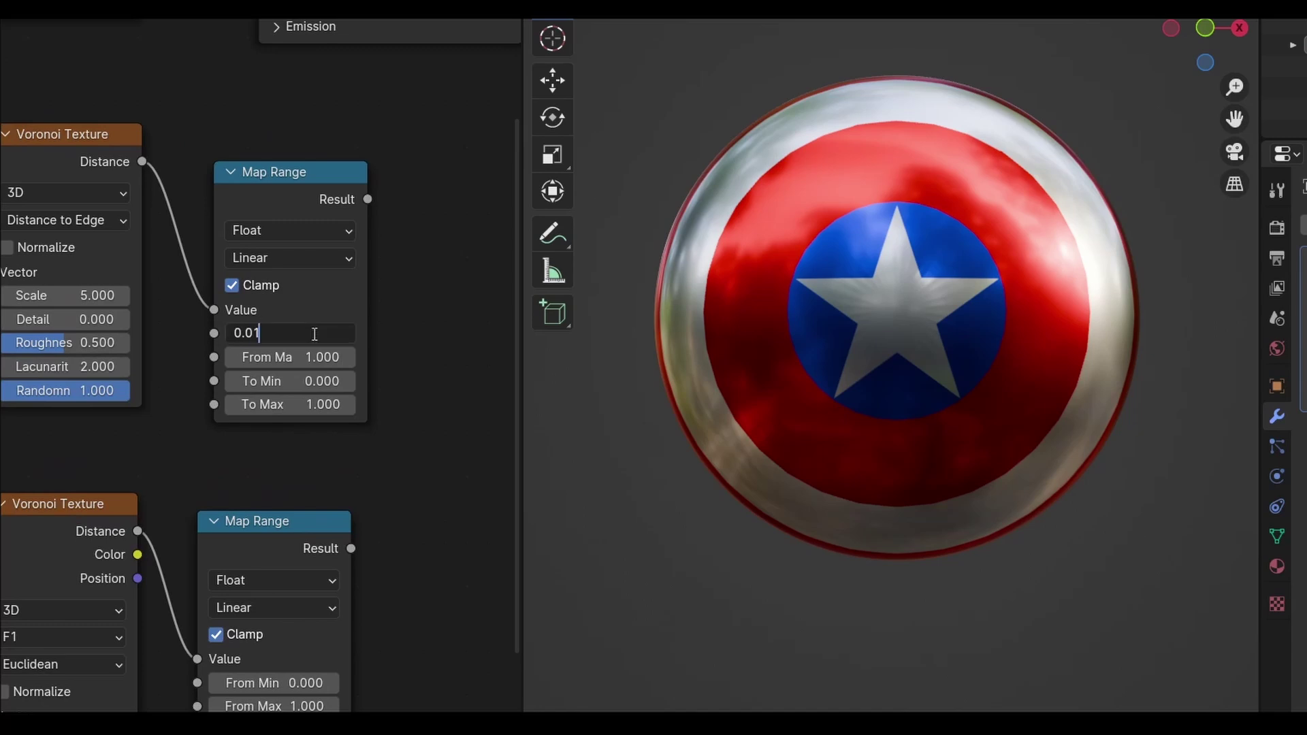
{"action": "key", "text": "Return"}
{"action": "double_click", "coordinate": [313, 357]}
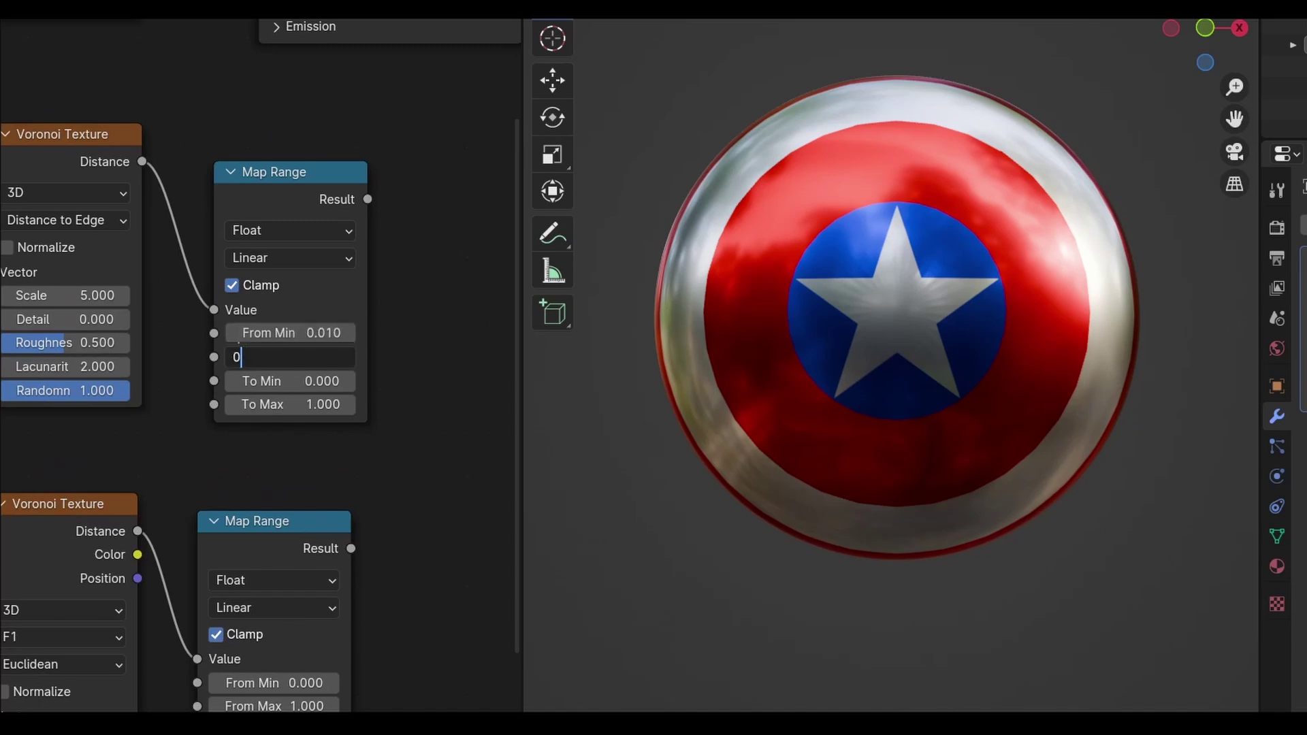
{"action": "key", "text": "Return"}
{"action": "scroll", "coordinate": [306, 333], "scroll_direction": "up", "scroll_amount": 1}
{"action": "left_click", "coordinate": [306, 333], "text": "ctrl+shift"}
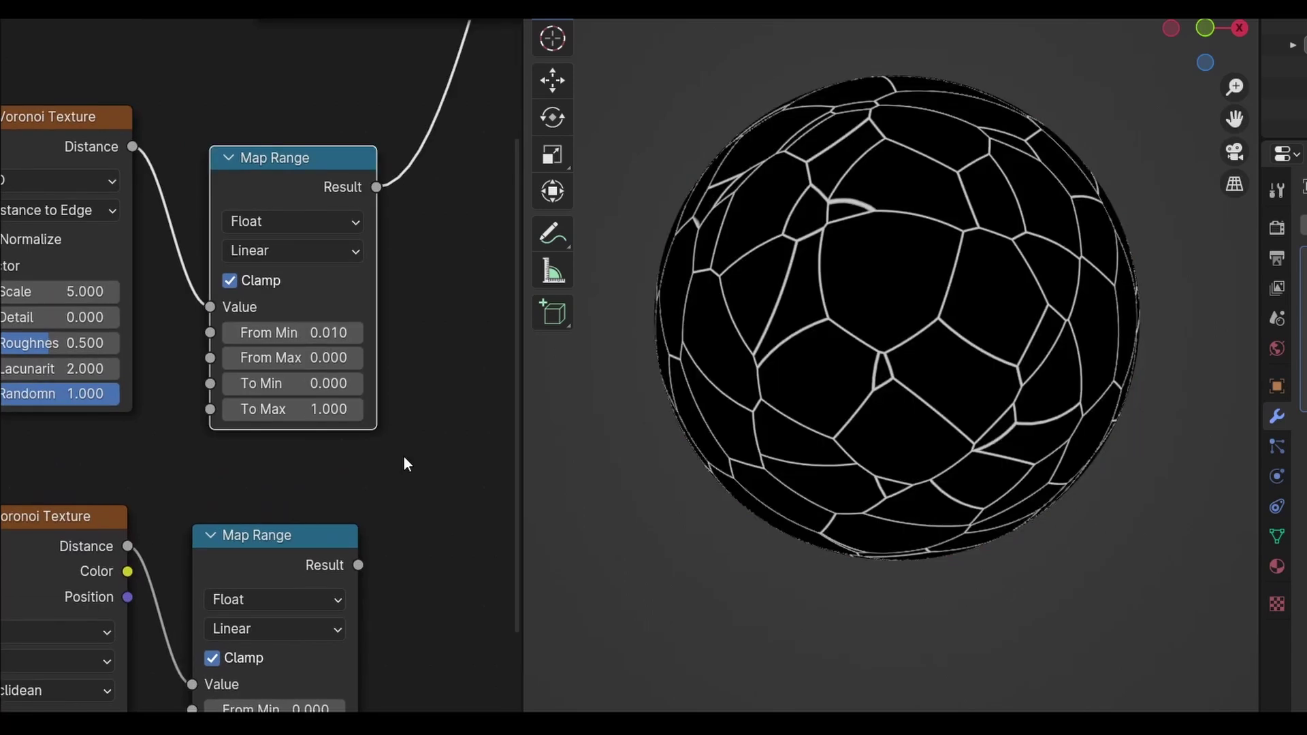
Step: Add a Mix Color node and connect the upper Map Range result to A and the lower one to B
{"action": "middle_click_drag", "start_coordinate": [403, 456], "coordinate": [375, 323]}
{"action": "scroll", "coordinate": [375, 323], "scroll_direction": "down", "scroll_amount": 4}
{"action": "middle_click_drag", "start_coordinate": [408, 276], "coordinate": [344, 292]}
{"action": "key", "text": "shift+a"}
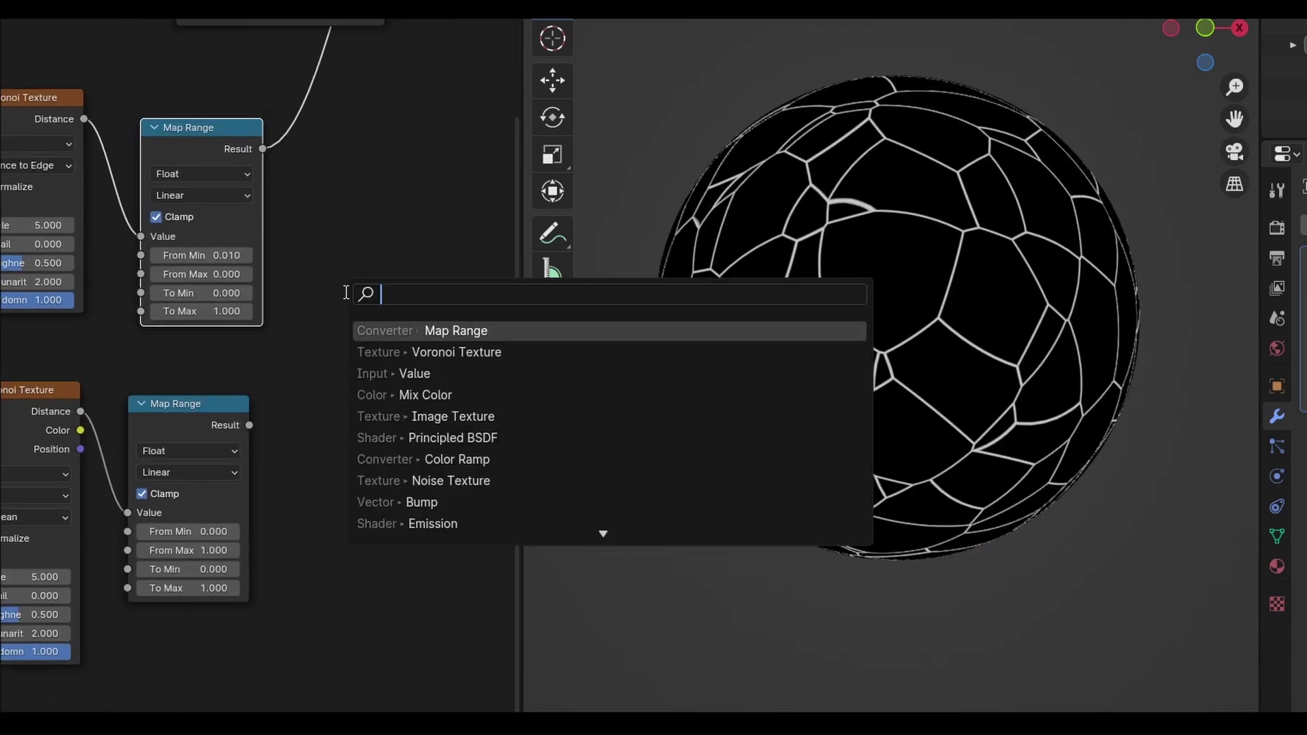
{"action": "type", "text": "mix"}
{"action": "key", "text": "Down"}
{"action": "key", "text": "Return"}
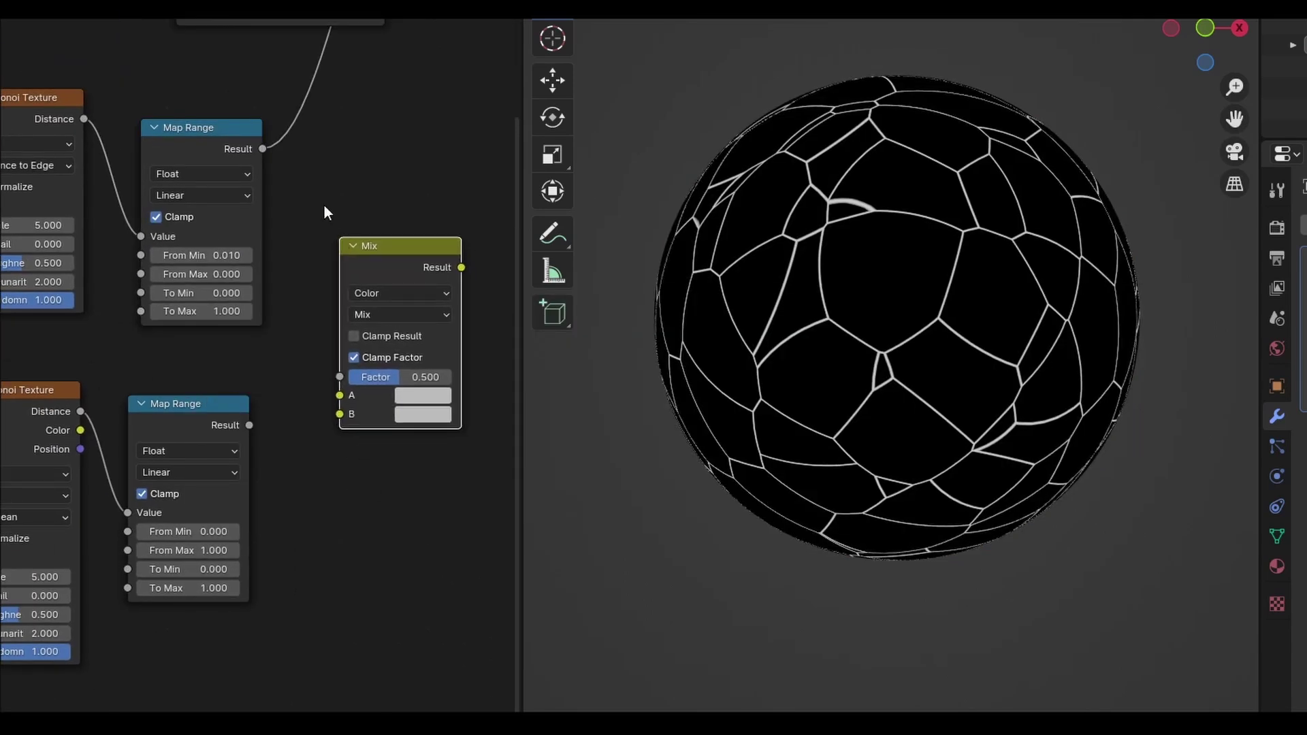
{"action": "left_click_drag", "start_coordinate": [262, 148], "coordinate": [341, 414]}
Step: Set the Mix node's blending mode to Multiply and preview its result on the shield
{"action": "left_click", "coordinate": [411, 316]}
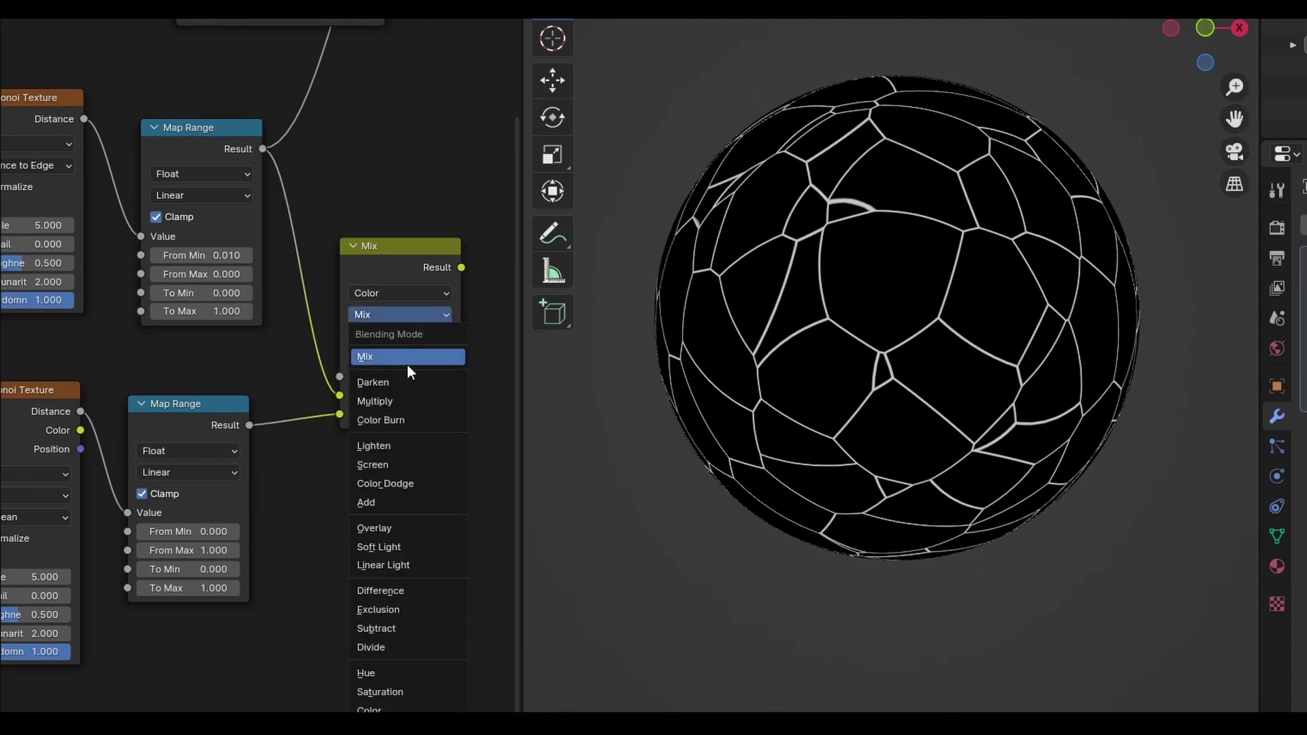
{"action": "left_click", "coordinate": [398, 402]}
{"action": "left_click", "coordinate": [392, 256], "text": "ctrl+shift"}
Step: Set the lower Map Range node's From Min to 0.740
{"action": "middle_click_drag", "start_coordinate": [244, 453], "coordinate": [300, 379]}
{"action": "scroll", "coordinate": [301, 379], "scroll_direction": "up", "scroll_amount": 2}
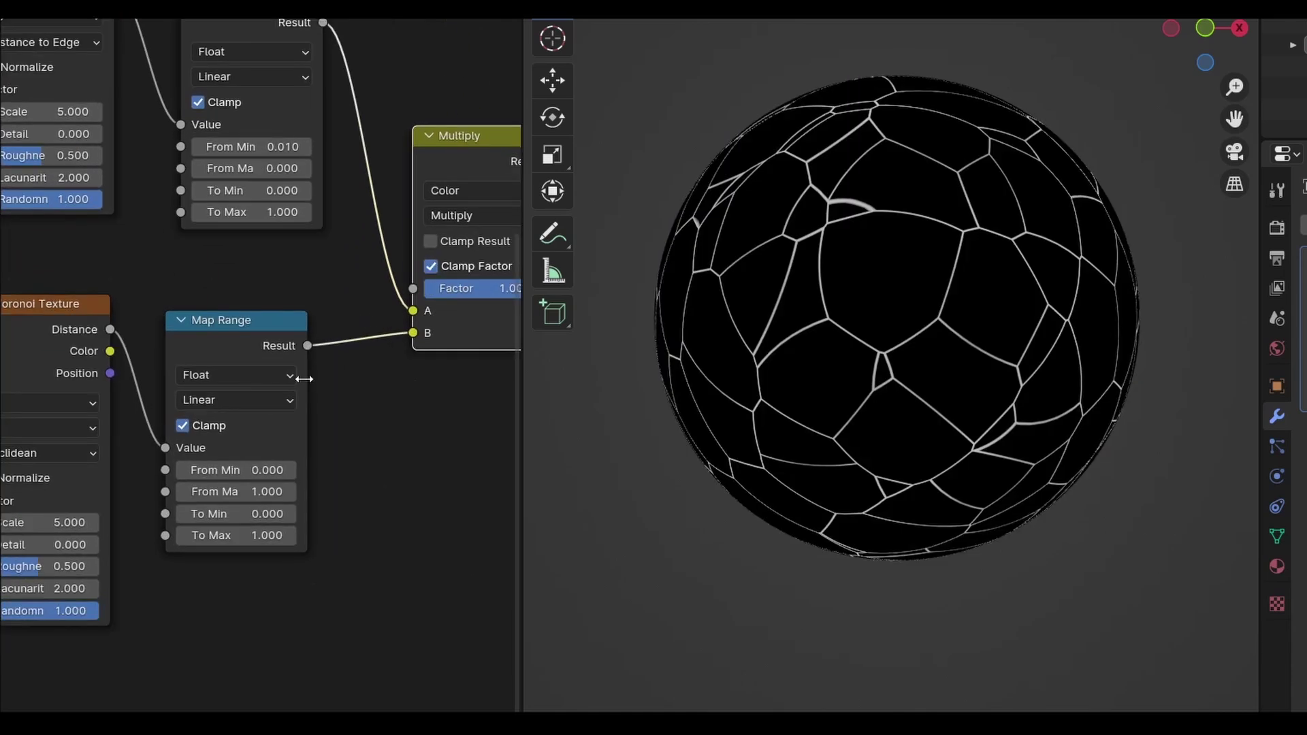
{"action": "left_click_drag", "start_coordinate": [249, 470], "coordinate": [421, 470]}
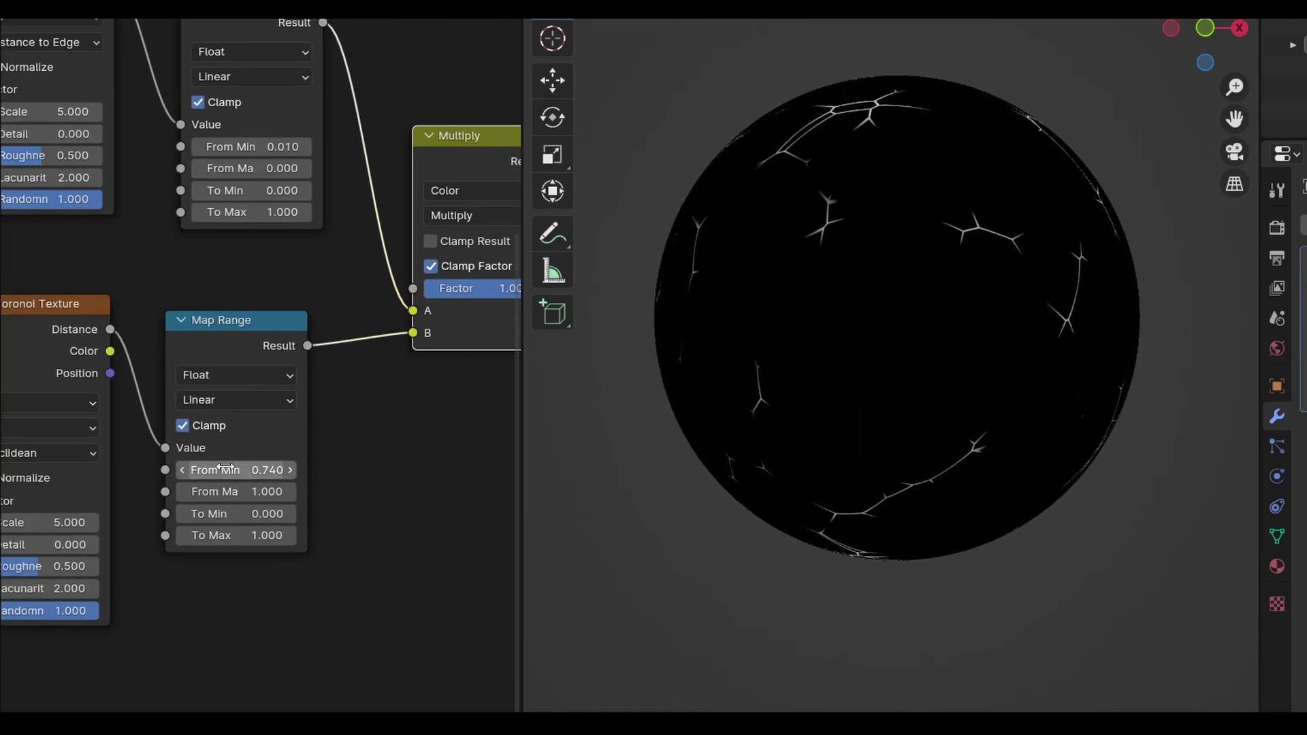
Step: Add a Value node in front of the two Voronoi Texture nodes
{"action": "scroll", "coordinate": [157, 388], "scroll_direction": "down", "scroll_amount": 4}
{"action": "middle_click_drag", "start_coordinate": [123, 357], "coordinate": [364, 353]}
{"action": "key", "text": "shift+a"}
{"action": "left_click", "coordinate": [173, 296]}
{"action": "type", "text": "val"}
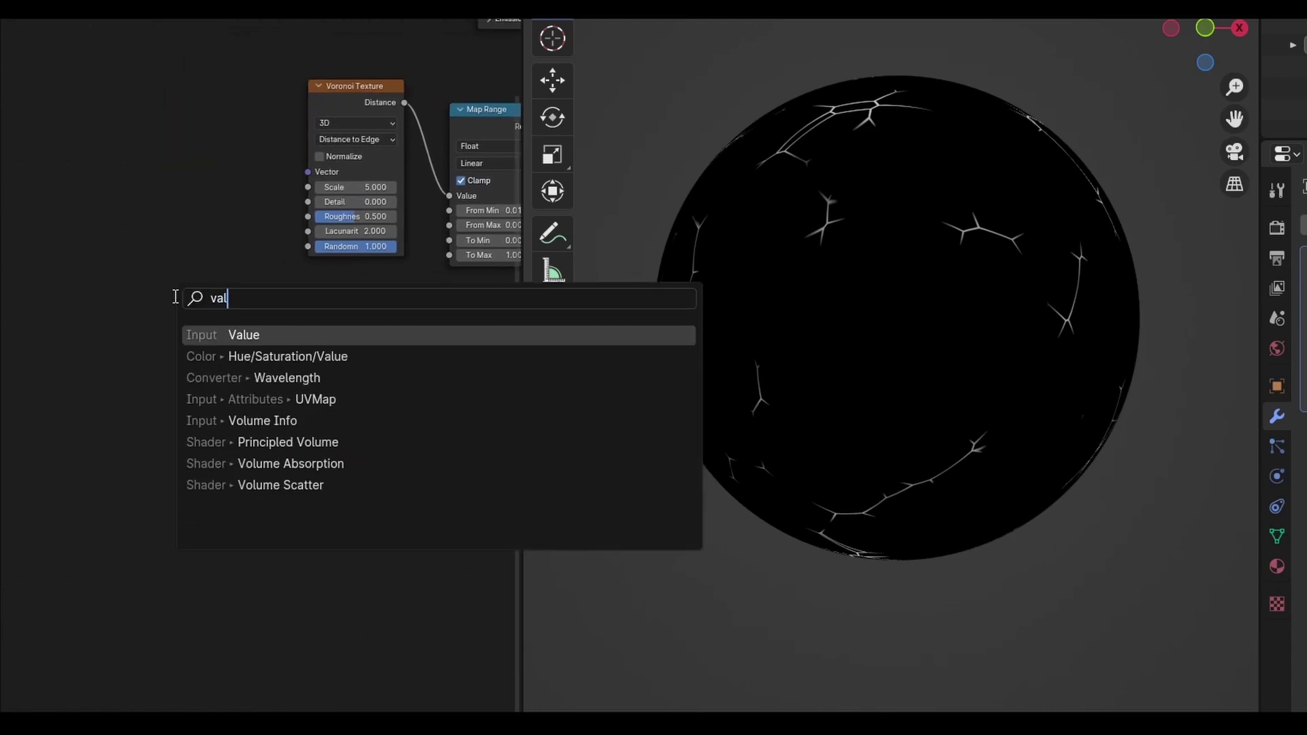
{"action": "key", "text": "Return"}
{"action": "left_click", "coordinate": [152, 268]}
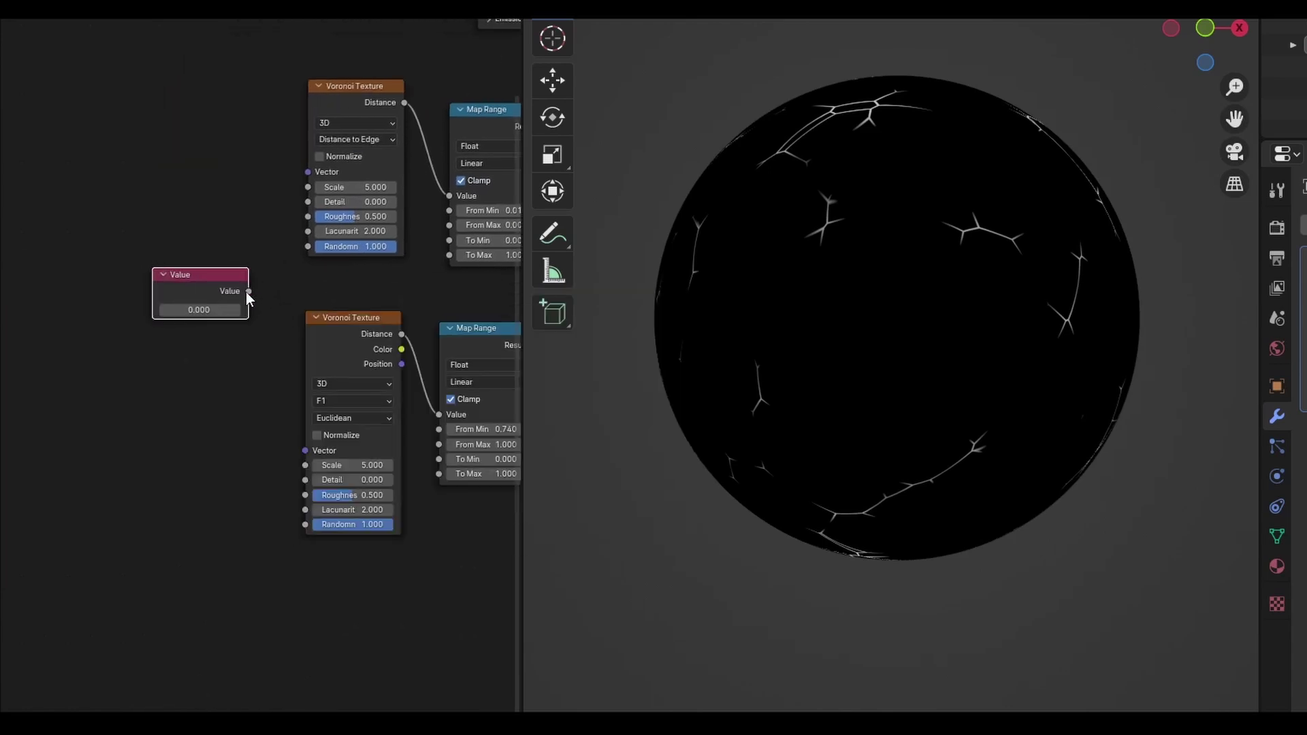
Step: Connect the Value node to the Scale input of both Voronoi Textures and set it to 9.300
{"action": "left_click_drag", "start_coordinate": [304, 186], "coordinate": [304, 186]}
{"action": "left_click_drag", "start_coordinate": [250, 290], "coordinate": [260, 389]}
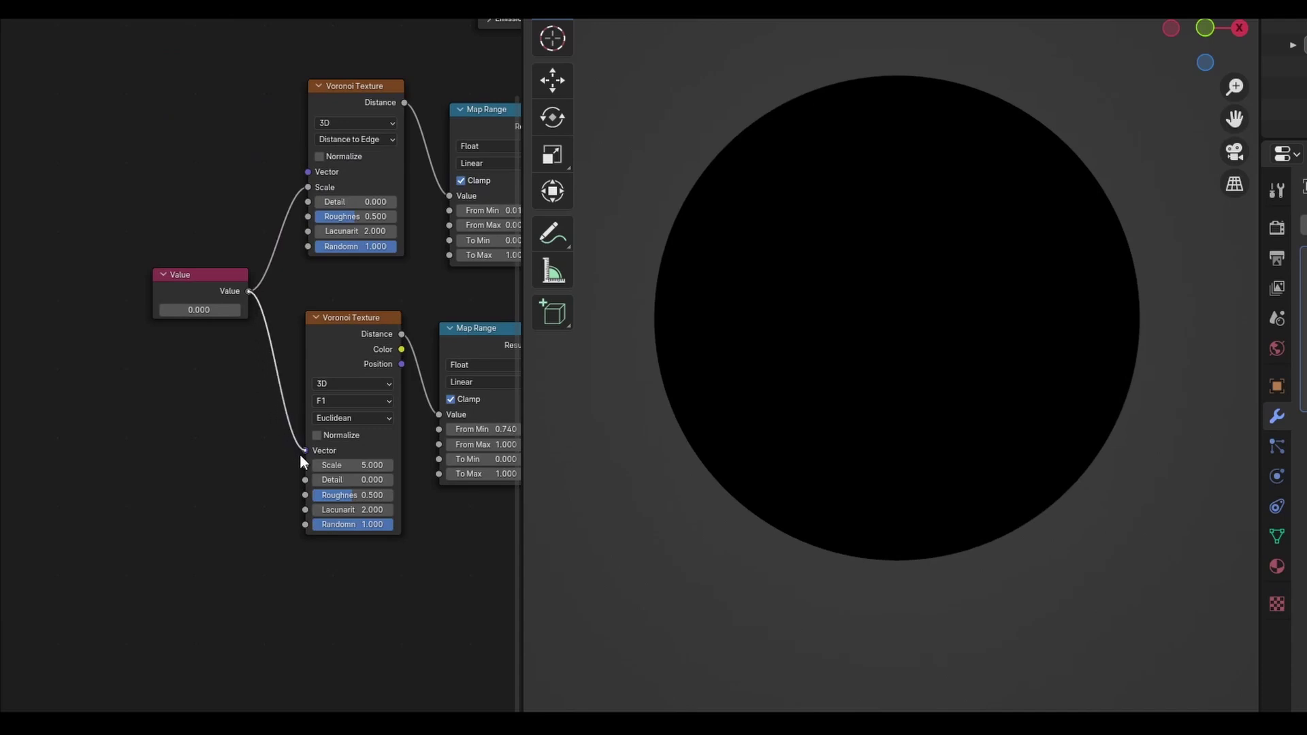
{"action": "left_click_drag", "start_coordinate": [300, 455], "coordinate": [304, 464]}
{"action": "left_click_drag", "start_coordinate": [186, 307], "coordinate": [361, 310]}
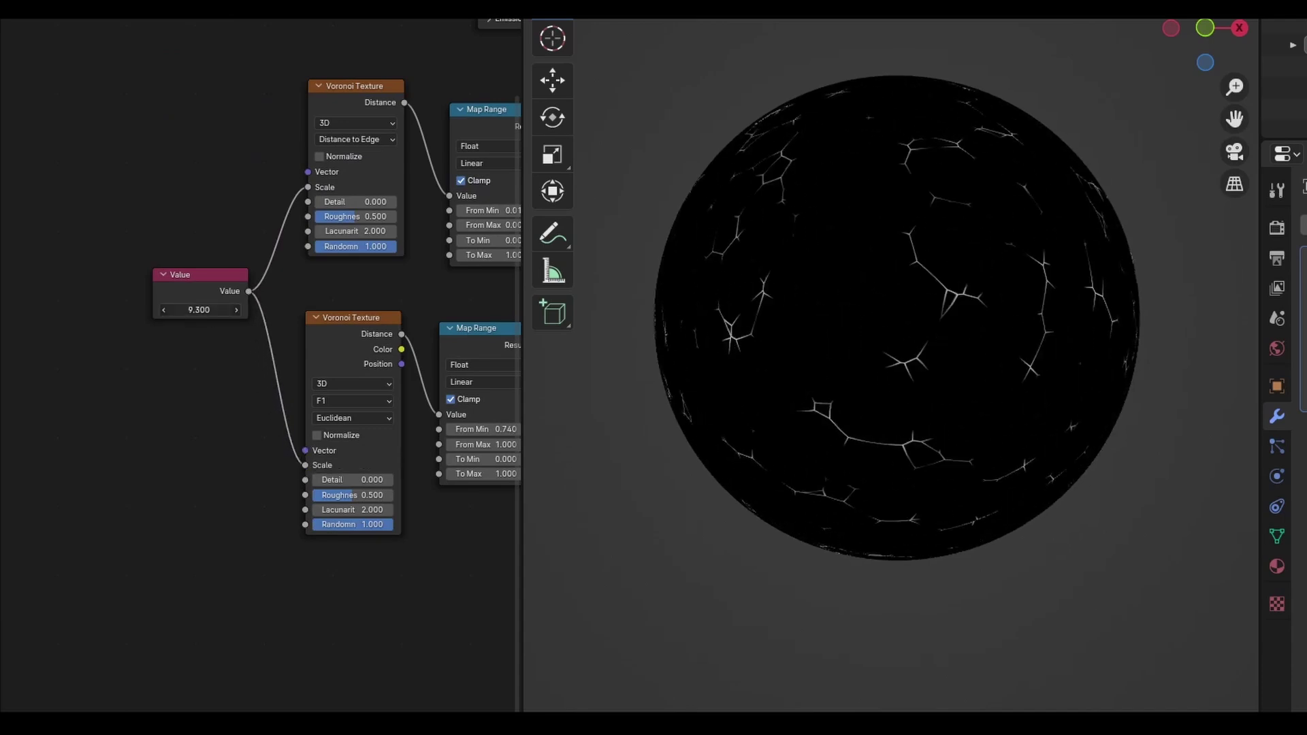
Step: Add Texture Coordinate and Mapping nodes to the upper Voronoi Texture and connect the Mapping Vector to the lower one's Vector too
{"action": "middle_click_drag", "start_coordinate": [127, 246], "coordinate": [143, 236]}
{"action": "left_click", "coordinate": [344, 91]}
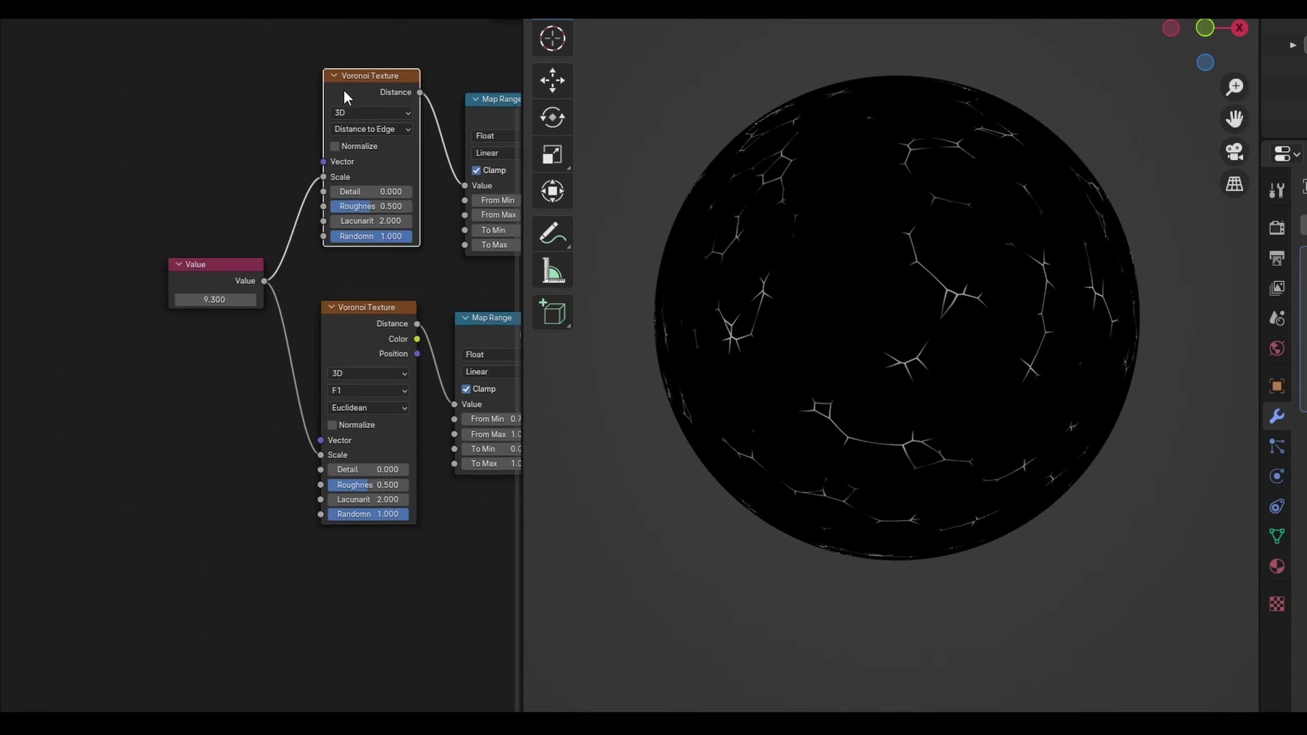
{"action": "key", "text": "ctrl+t"}
{"action": "middle_click_drag", "start_coordinate": [266, 196], "coordinate": [380, 156]}
{"action": "left_click_drag", "start_coordinate": [379, 157], "coordinate": [234, 136]}
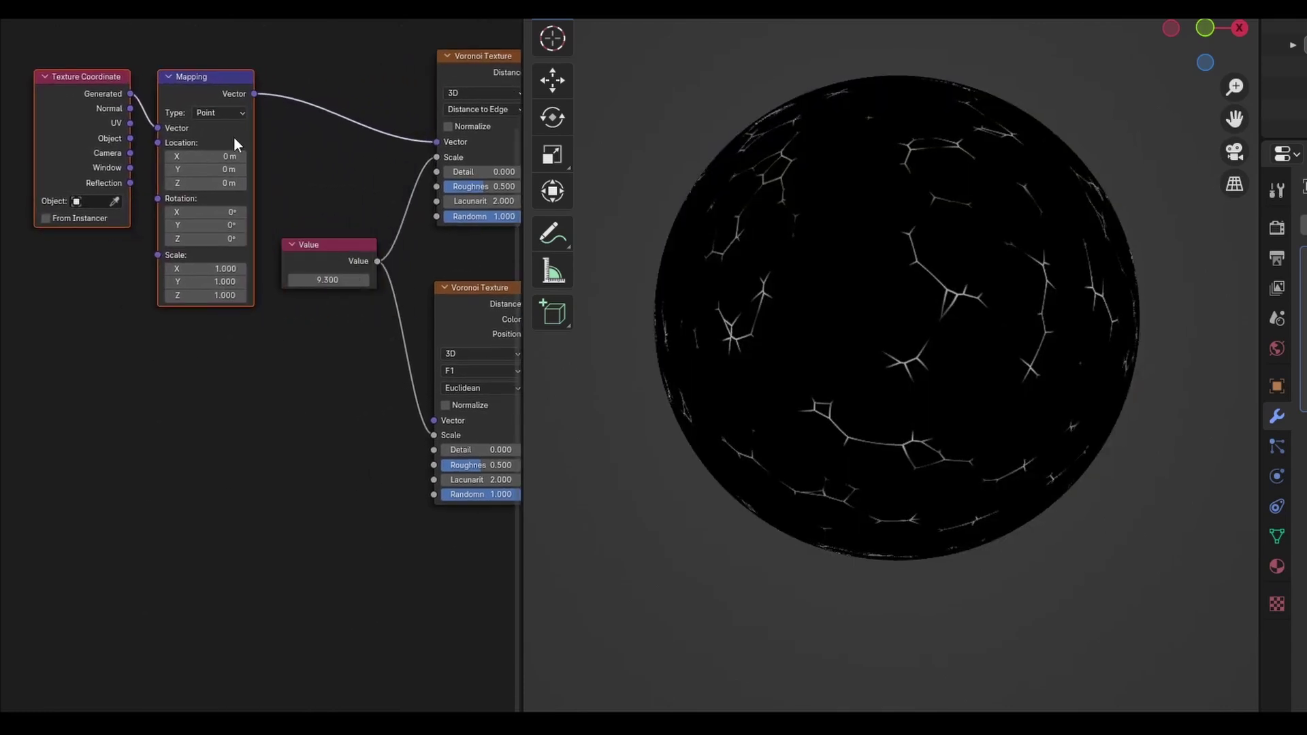
{"action": "left_click", "coordinate": [333, 136]}
{"action": "scroll", "coordinate": [272, 223], "scroll_direction": "down", "scroll_amount": 1}
{"action": "scroll", "coordinate": [272, 223], "scroll_direction": "down", "scroll_amount": 1}
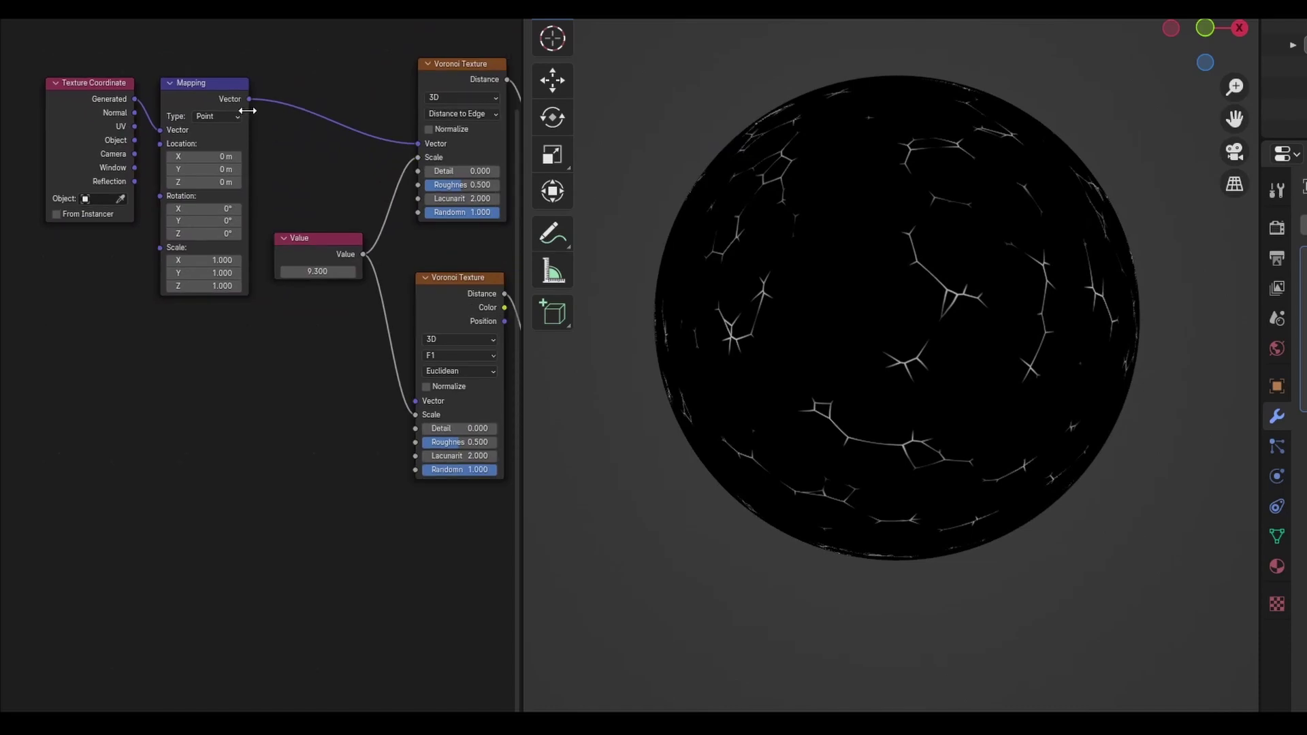
{"action": "left_click_drag", "start_coordinate": [249, 99], "coordinate": [413, 401]}
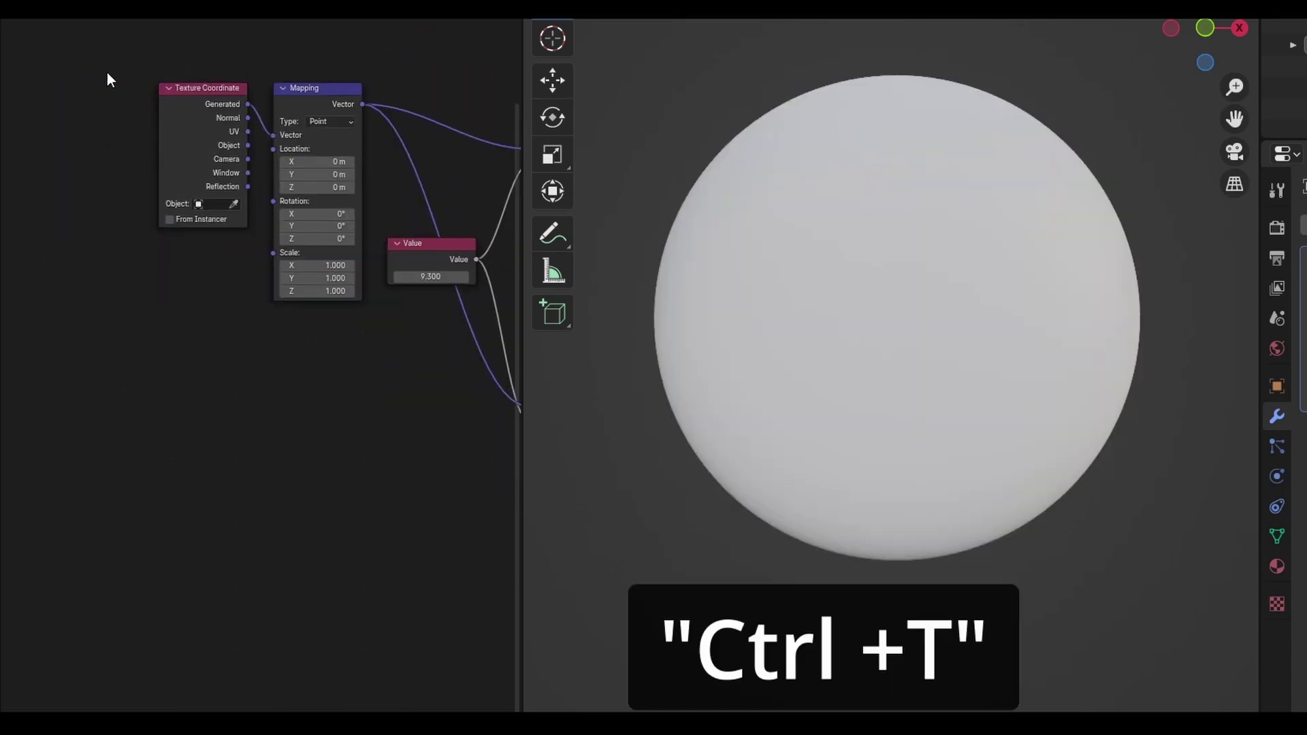
Step: Shift the Texture Coordinate and Mapping nodes and add a third Voronoi Texture below the Texture Coordinate node
{"action": "left_click_drag", "start_coordinate": [106, 72], "coordinate": [312, 292]}
{"action": "key", "text": "g"}
{"action": "left_click", "coordinate": [278, 377]}
{"action": "scroll", "coordinate": [332, 341], "scroll_direction": "up", "scroll_amount": 1}
{"action": "key", "text": "shift+a"}
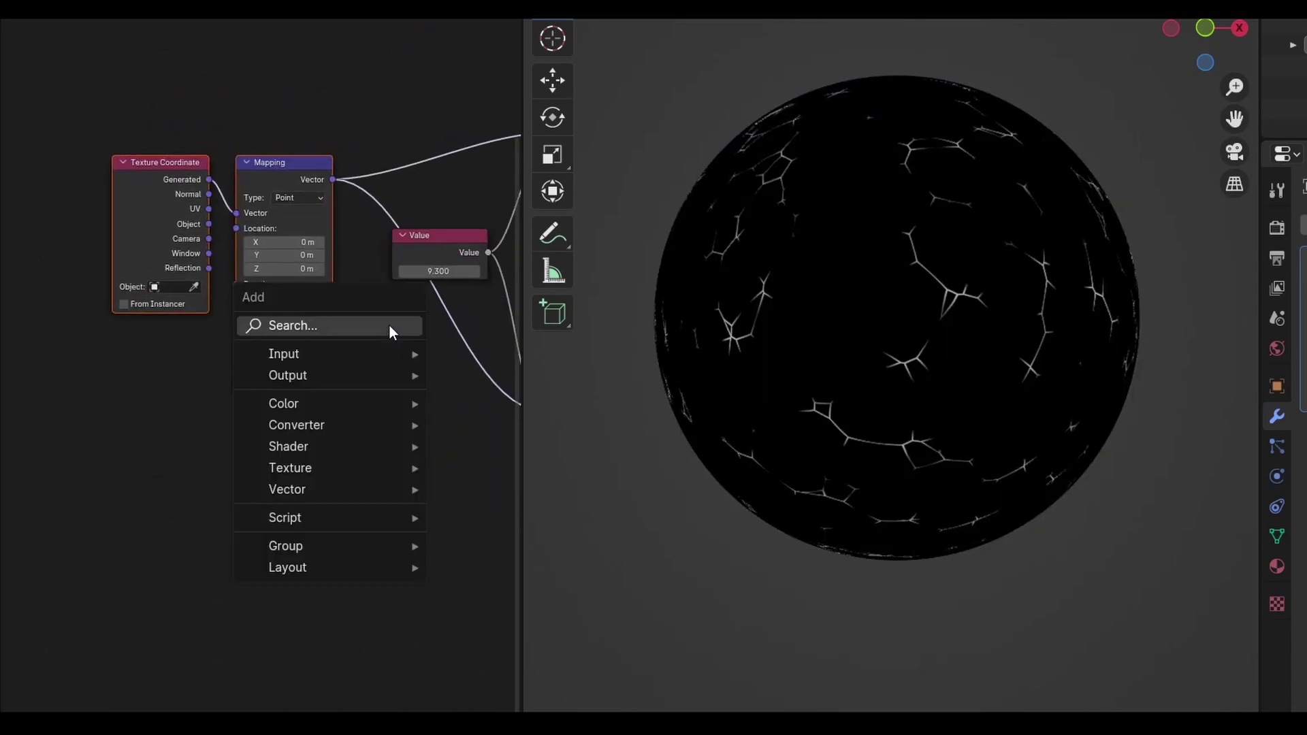
{"action": "left_click", "coordinate": [390, 326]}
{"action": "type", "text": "vor"}
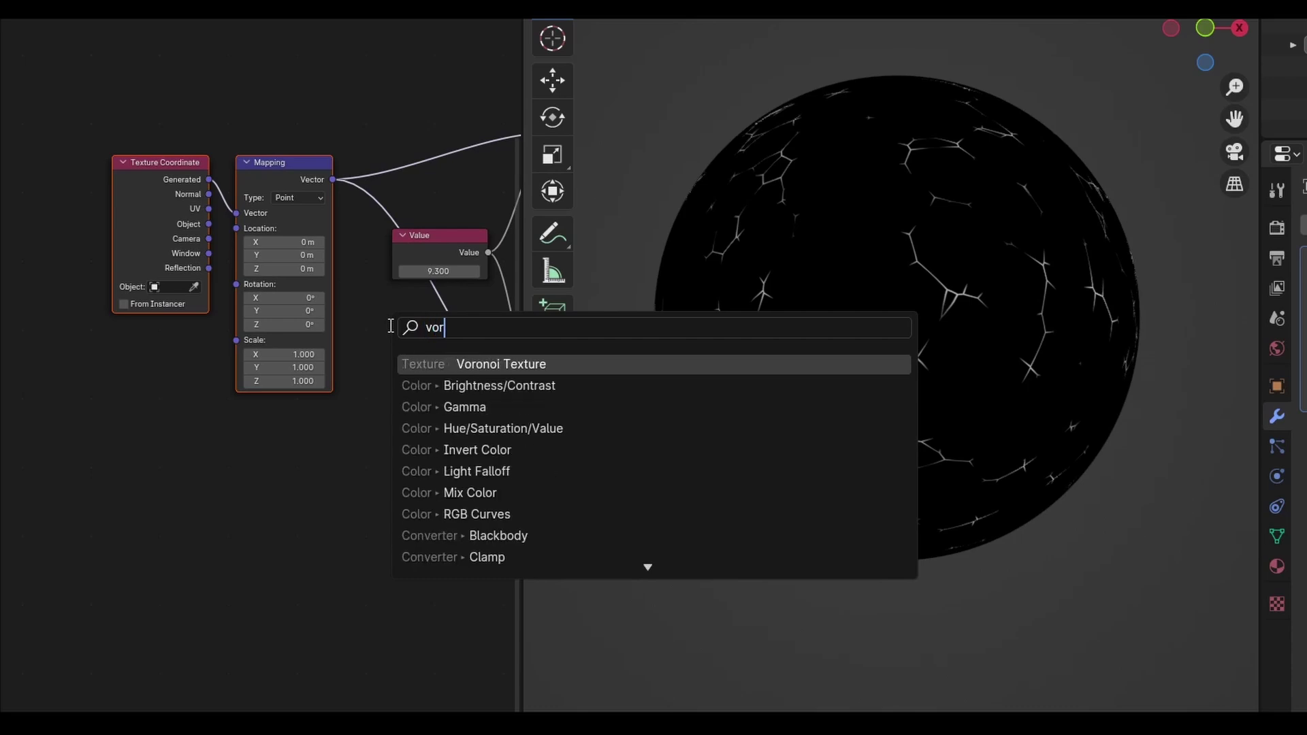
{"action": "left_click", "coordinate": [436, 364]}
{"action": "left_click", "coordinate": [92, 354]}
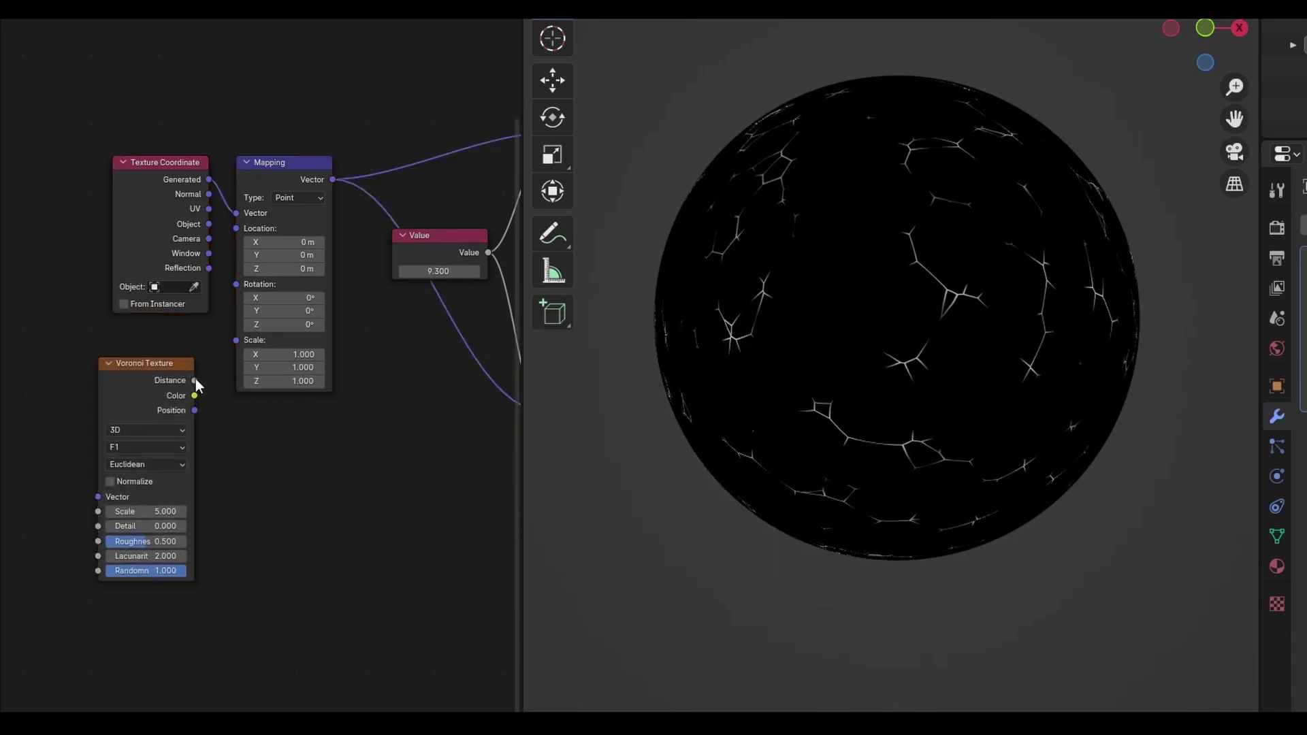
Step: Connect the new Voronoi Texture's Distance to the Mapping node's Location and set its Scale to 2.5
{"action": "left_click_drag", "start_coordinate": [195, 380], "coordinate": [237, 229]}
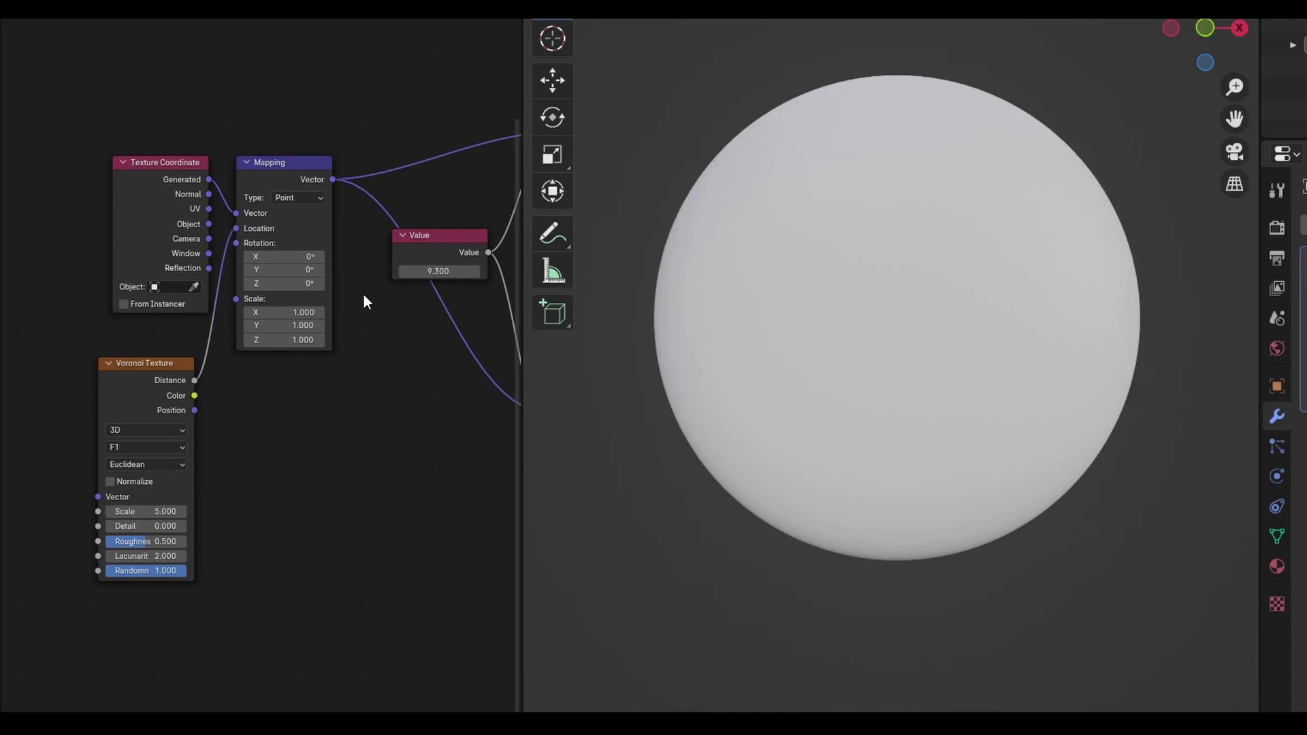
{"action": "scroll", "coordinate": [146, 510], "scroll_direction": "up", "scroll_amount": 1}
{"action": "left_click", "coordinate": [149, 507]}
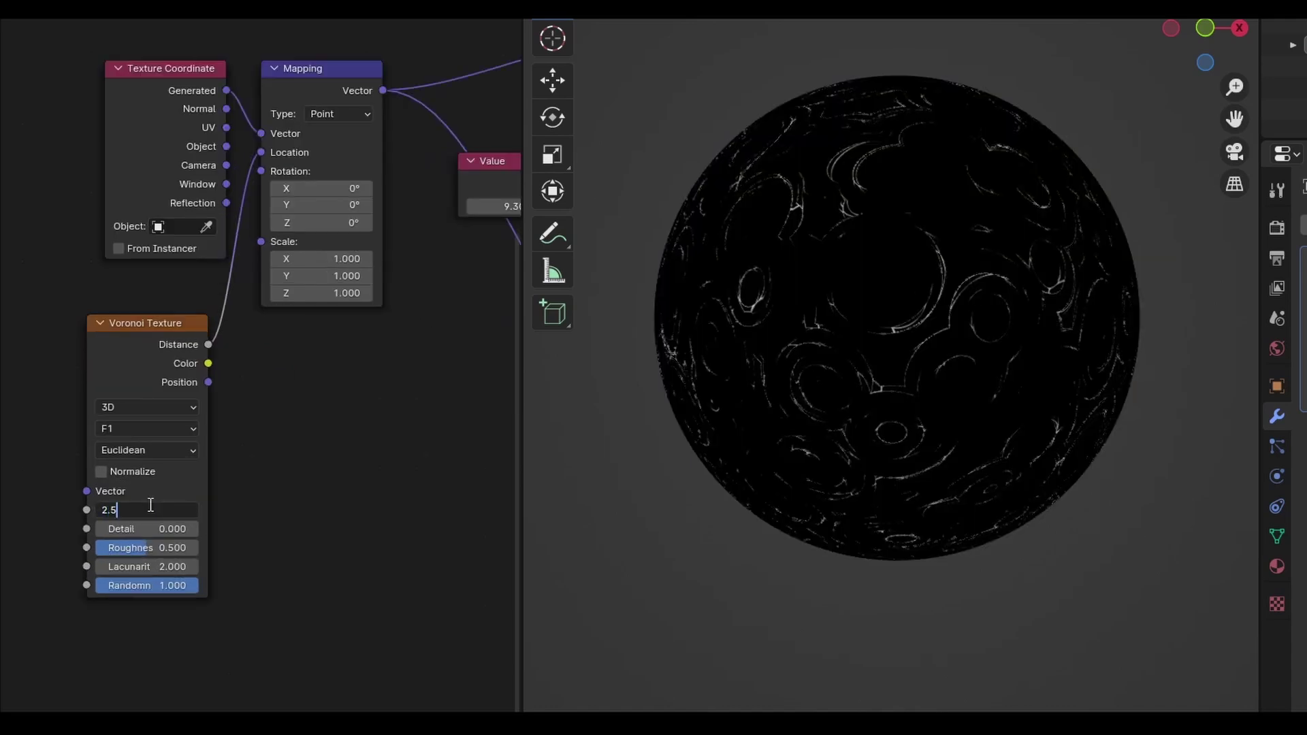
{"action": "key", "text": "Return"}
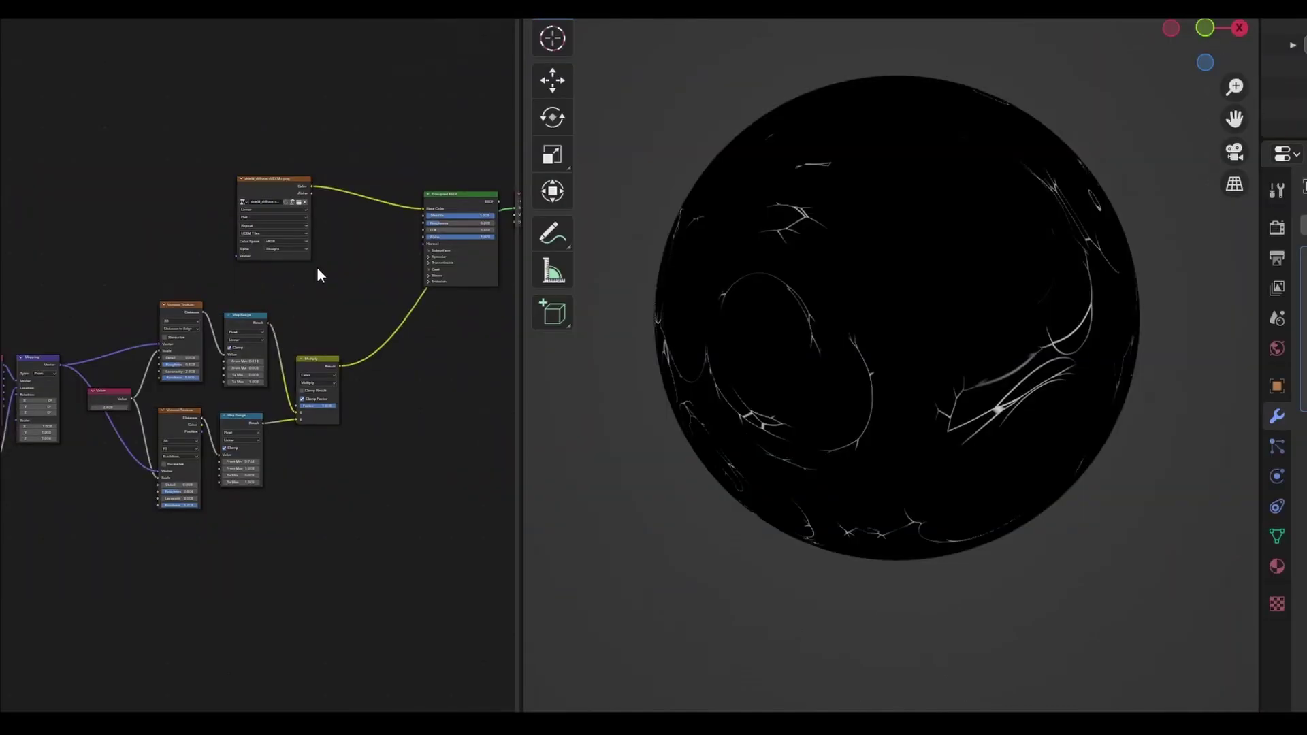
Step: Insert a Mix Color node between the shield_diffuse image and Base Color, and connect the Multiply result to its B input
{"action": "key", "text": "shift+a"}
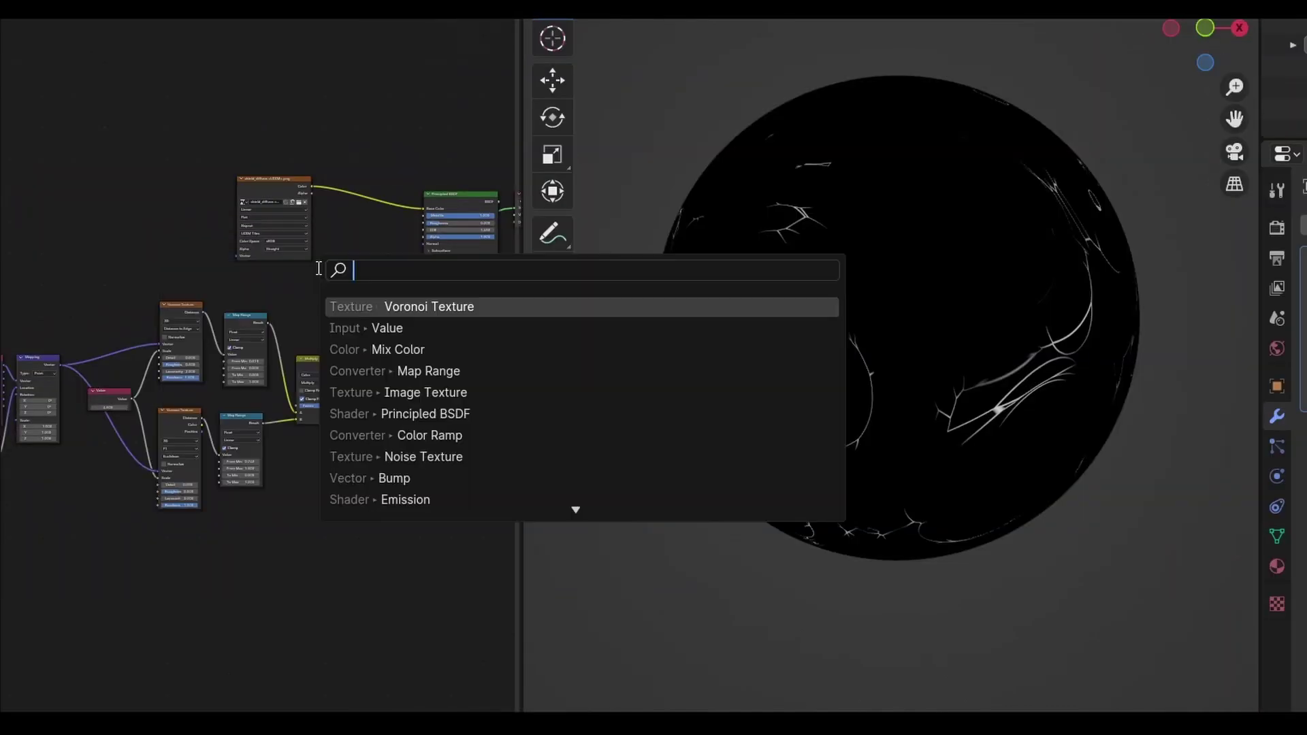
{"action": "type", "text": "mix"}
{"action": "left_click", "coordinate": [335, 327]}
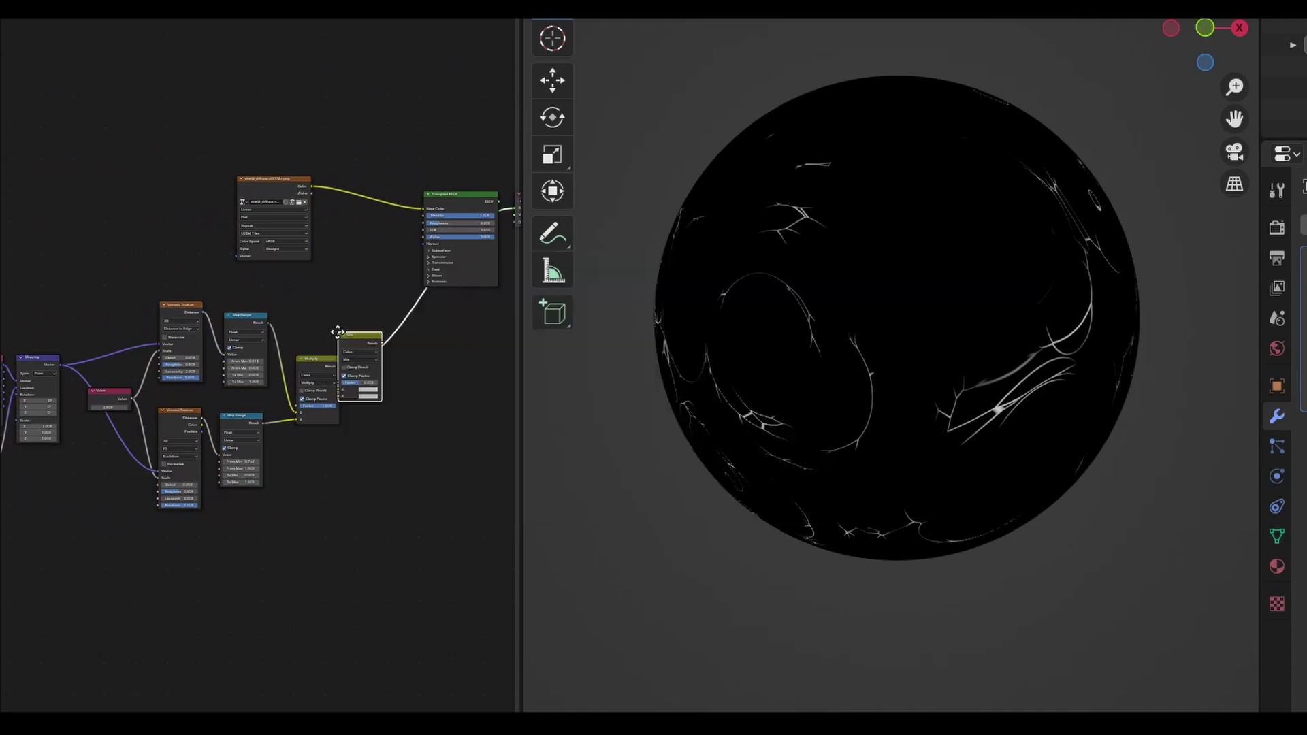
{"action": "left_click", "coordinate": [341, 202]}
{"action": "scroll", "coordinate": [266, 300], "scroll_direction": "up", "scroll_amount": 9}
{"action": "middle_click_drag", "start_coordinate": [306, 239], "coordinate": [262, 315]}
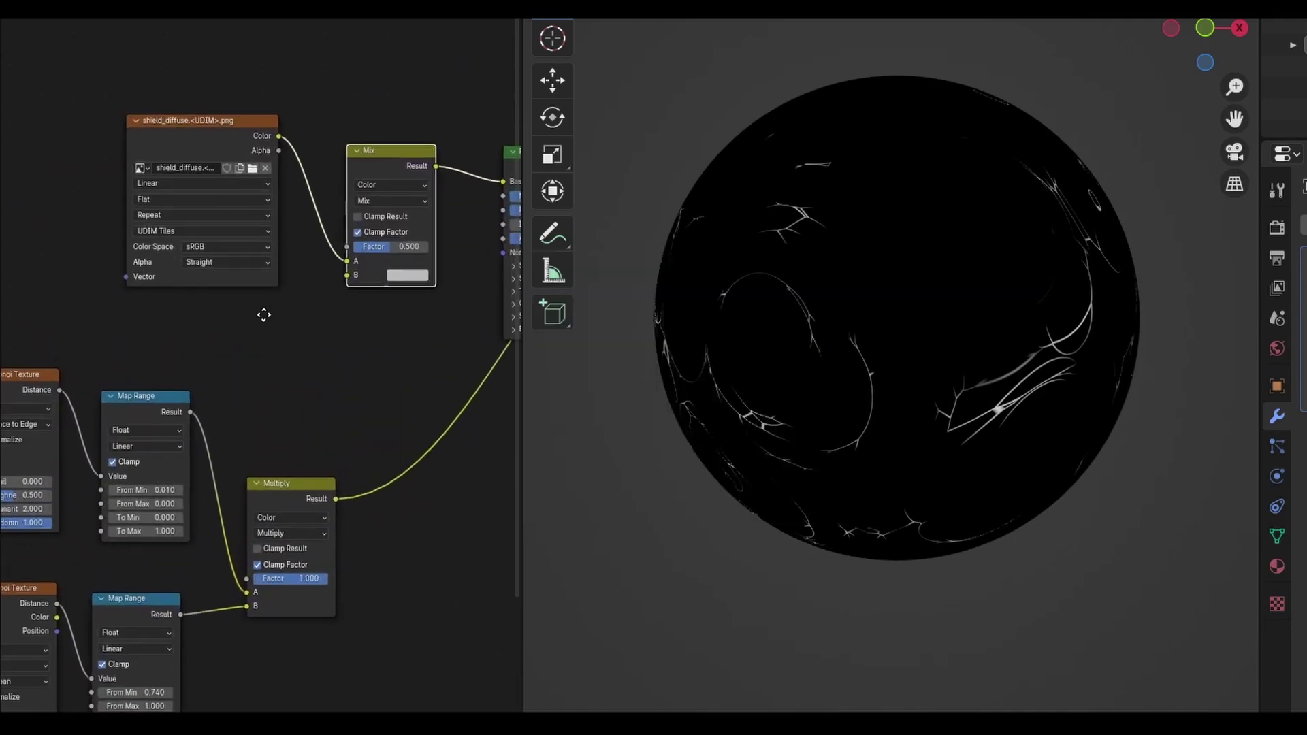
{"action": "left_click_drag", "start_coordinate": [290, 487], "coordinate": [346, 276]}
{"action": "left_click", "coordinate": [321, 391]}
Step: Set the new Mix node to Add with a Factor of 1.000 and preview its result on the shield
{"action": "middle_click_drag", "start_coordinate": [379, 327], "coordinate": [265, 410]}
{"action": "scroll", "coordinate": [284, 272], "scroll_direction": "up", "scroll_amount": 2}
{"action": "left_click", "coordinate": [268, 255]}
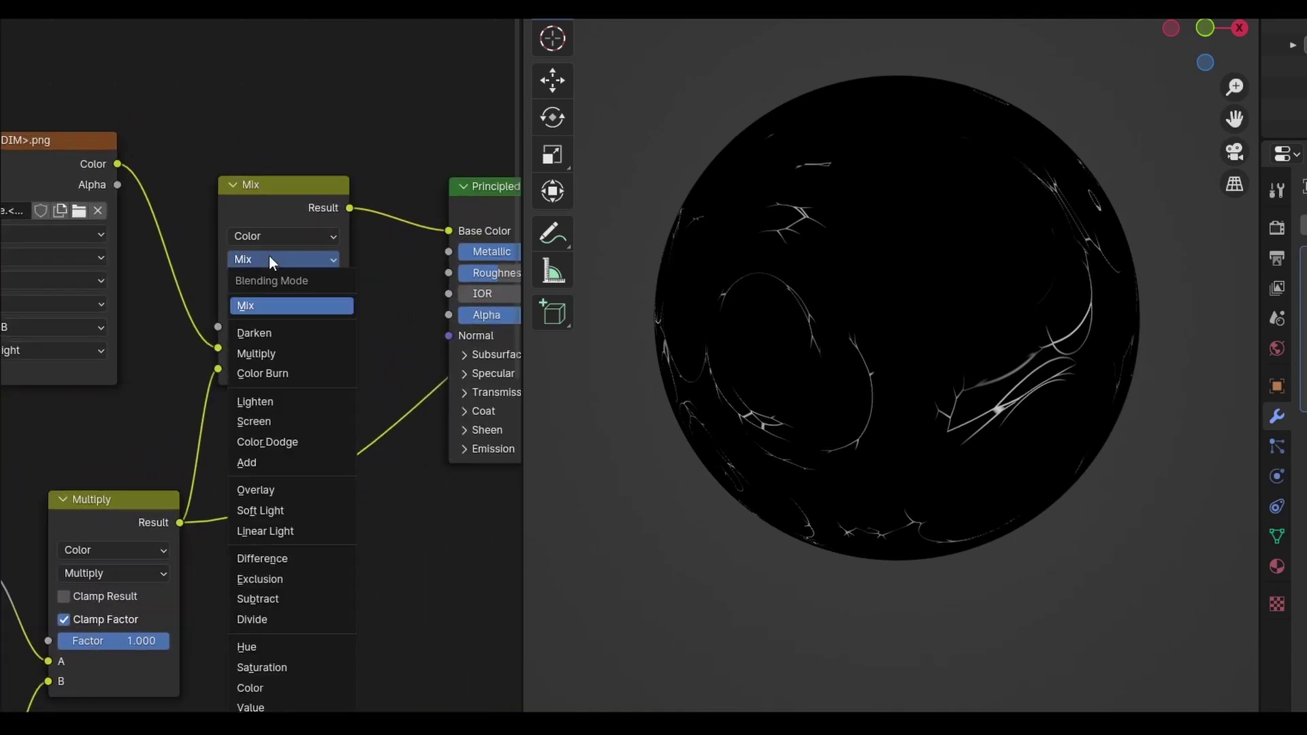
{"action": "left_click", "coordinate": [257, 460]}
{"action": "left_click", "coordinate": [267, 198], "text": "ctrl+shift"}
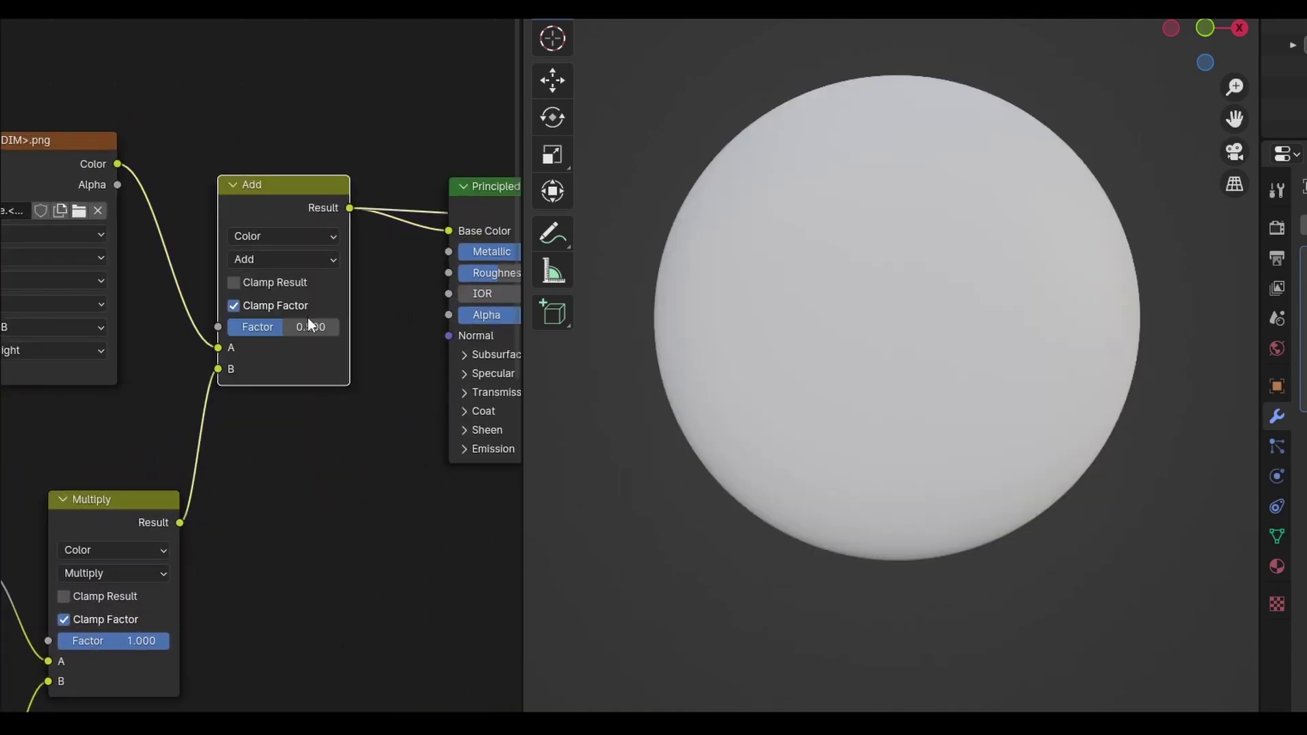
{"action": "left_click_drag", "start_coordinate": [308, 324], "coordinate": [365, 324]}
Step: Adjust the Value node that drives both Voronoi scales to redistribute the scratches
{"action": "scroll", "coordinate": [234, 460], "scroll_direction": "down", "scroll_amount": 6}
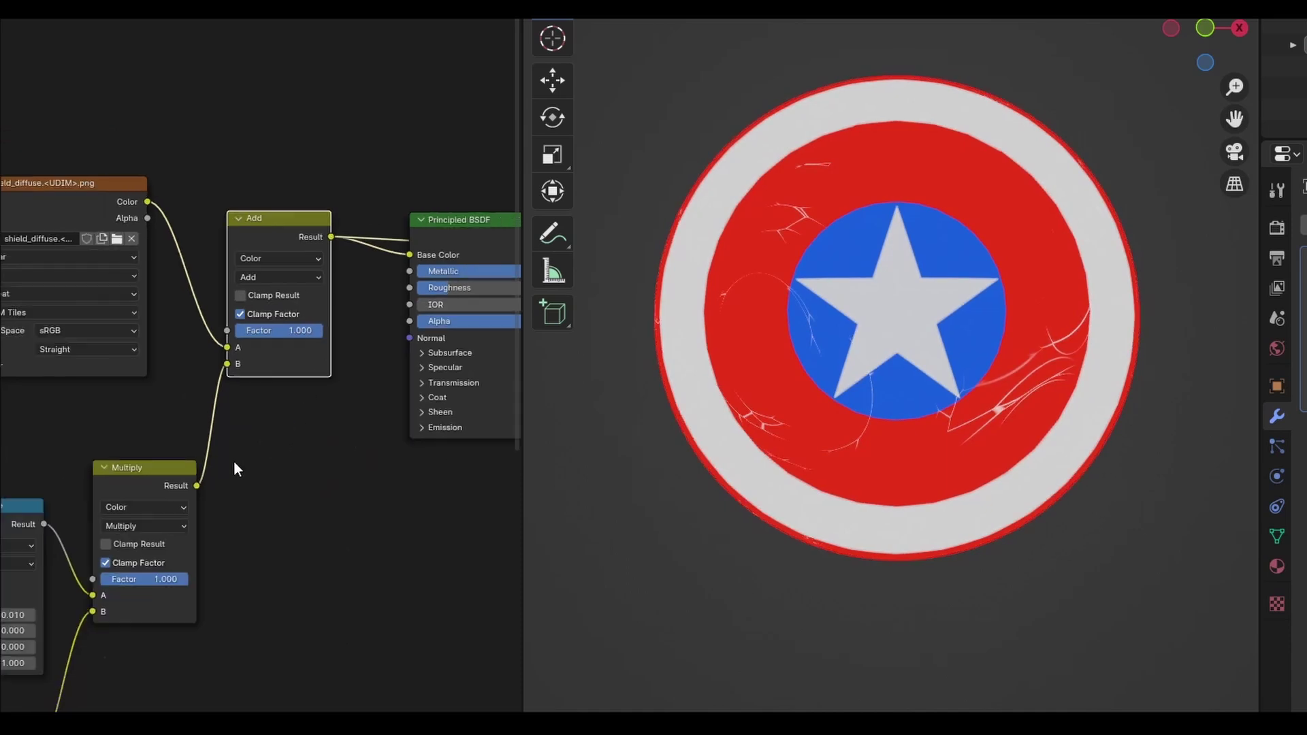
{"action": "middle_click_drag", "start_coordinate": [234, 460], "coordinate": [635, 167]}
{"action": "left_click_drag", "start_coordinate": [194, 357], "coordinate": [221, 357]}
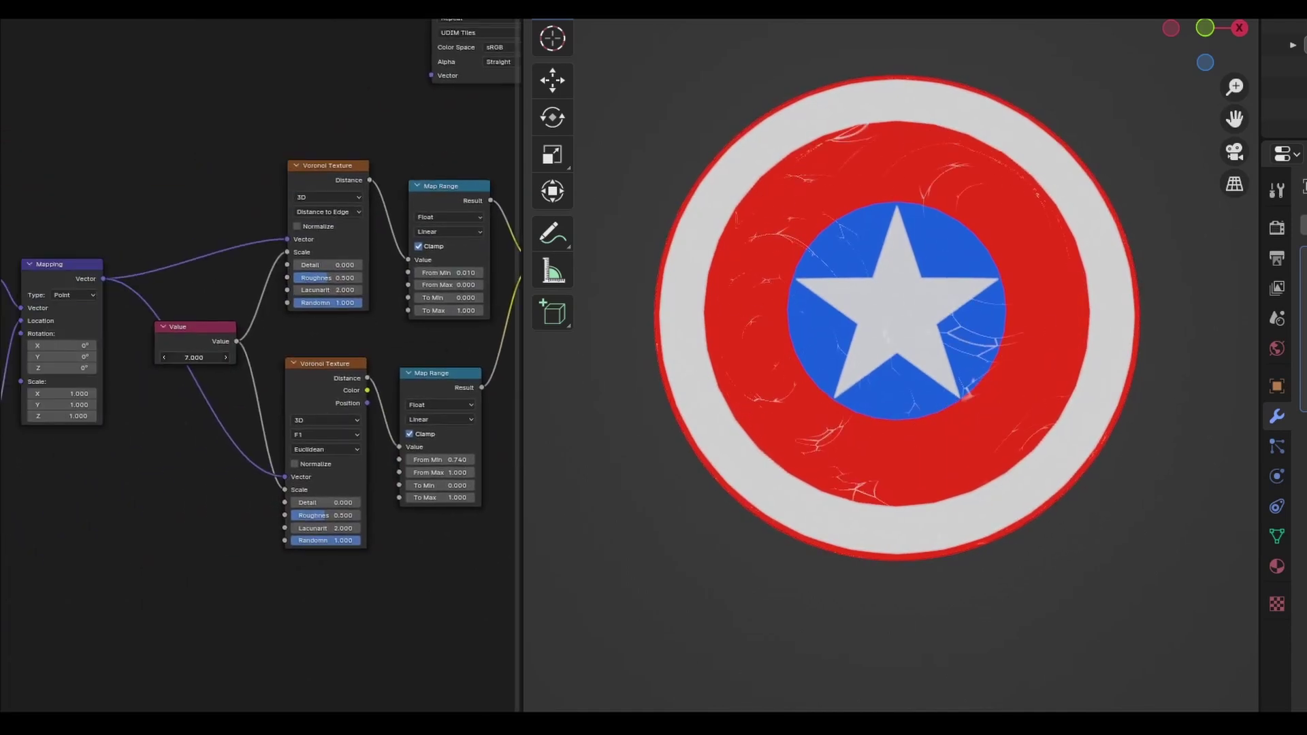
Step: Switch the shield preview back to the Principled BSDF shader
{"action": "middle_click_drag", "start_coordinate": [476, 265], "coordinate": [300, 345]}
{"action": "scroll", "coordinate": [300, 352], "scroll_direction": "up", "scroll_amount": 2}
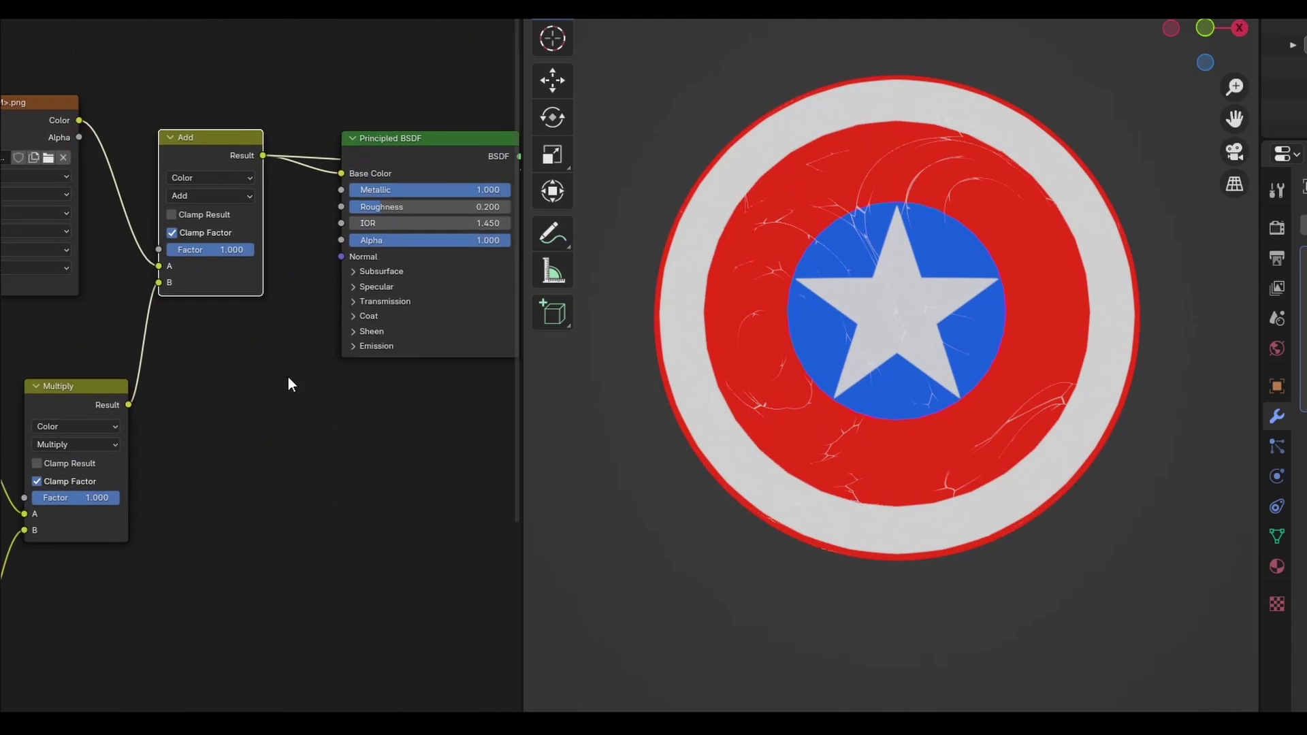
{"action": "left_click_drag", "start_coordinate": [430, 162], "coordinate": [422, 170]}
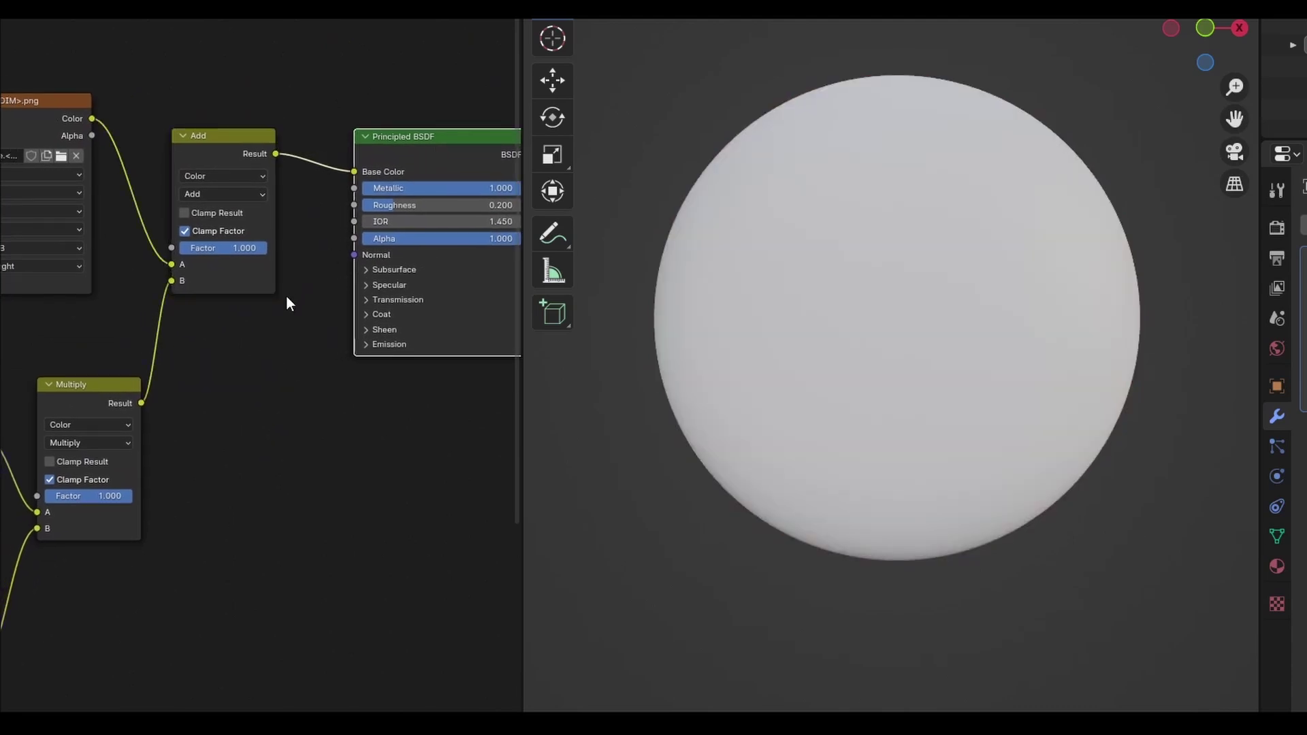
Step: Add a Bump node, feeding the Multiply result into its Height and its Normal into the Principled BSDF's Normal
{"action": "key", "text": "shift+a"}
{"action": "type", "text": "bump"}
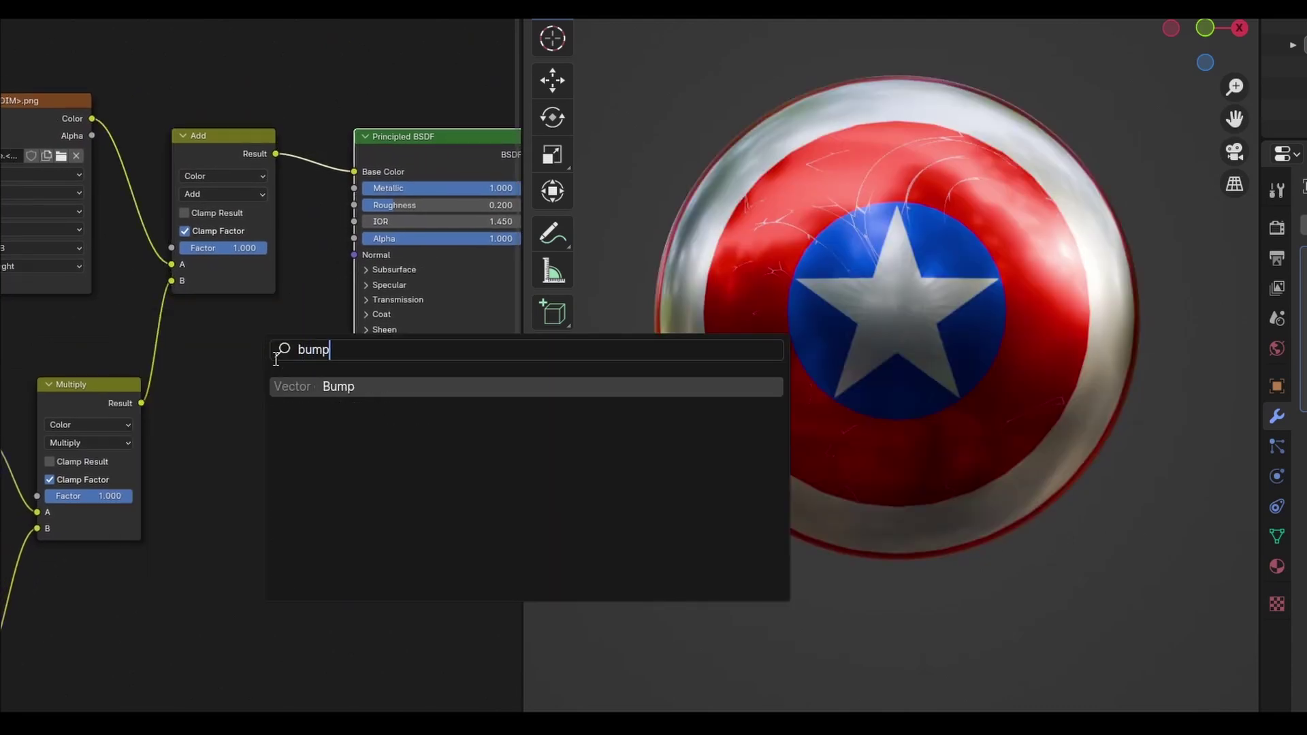
{"action": "key", "text": "Return"}
{"action": "left_click", "coordinate": [278, 359]}
{"action": "middle_click_drag", "start_coordinate": [196, 300], "coordinate": [254, 264]}
{"action": "scroll", "coordinate": [255, 264], "scroll_direction": "up", "scroll_amount": 1}
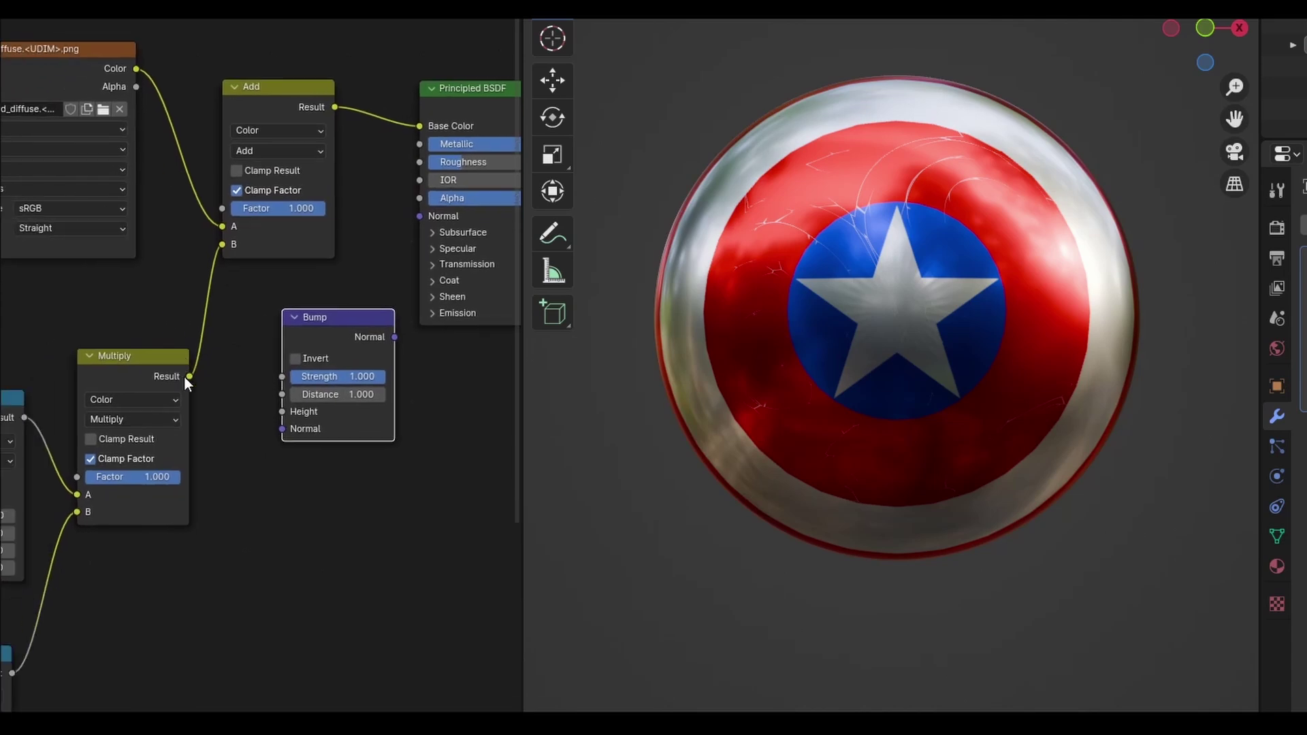
{"action": "left_click_drag", "start_coordinate": [190, 377], "coordinate": [282, 412]}
{"action": "left_click_drag", "start_coordinate": [418, 220], "coordinate": [420, 215]}
{"action": "left_click_drag", "start_coordinate": [335, 327], "coordinate": [298, 326]}
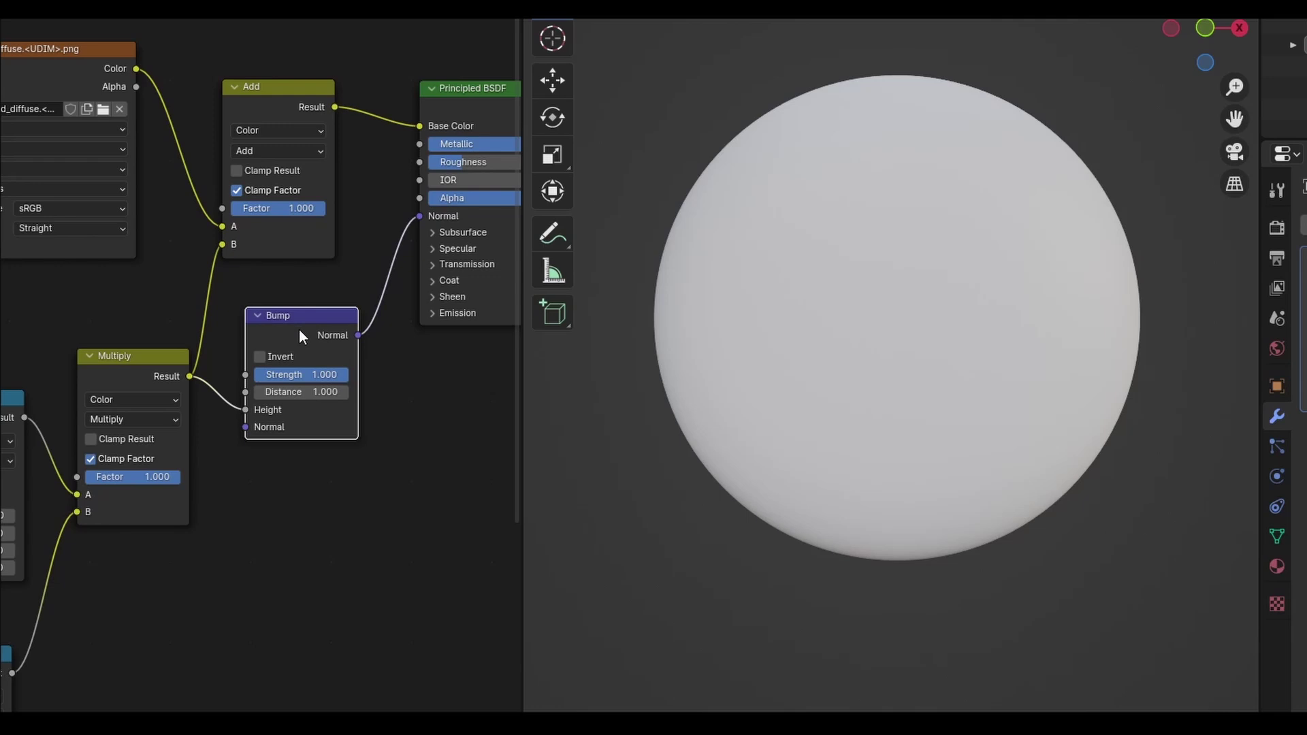
Step: Enable Invert on the Bump node and set its Distance to 0.001
{"action": "left_click", "coordinate": [261, 358]}
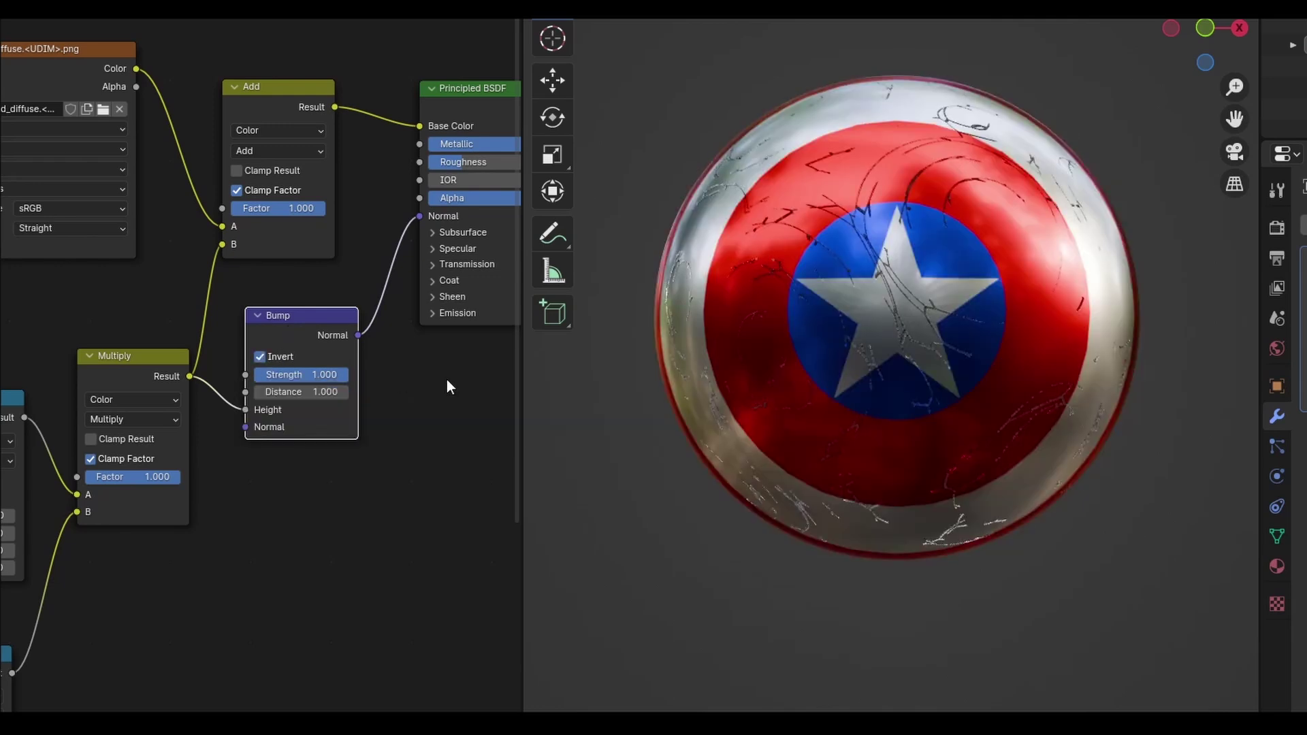
{"action": "scroll", "coordinate": [447, 382], "scroll_direction": "up", "scroll_amount": 2}
{"action": "left_click", "coordinate": [356, 414]}
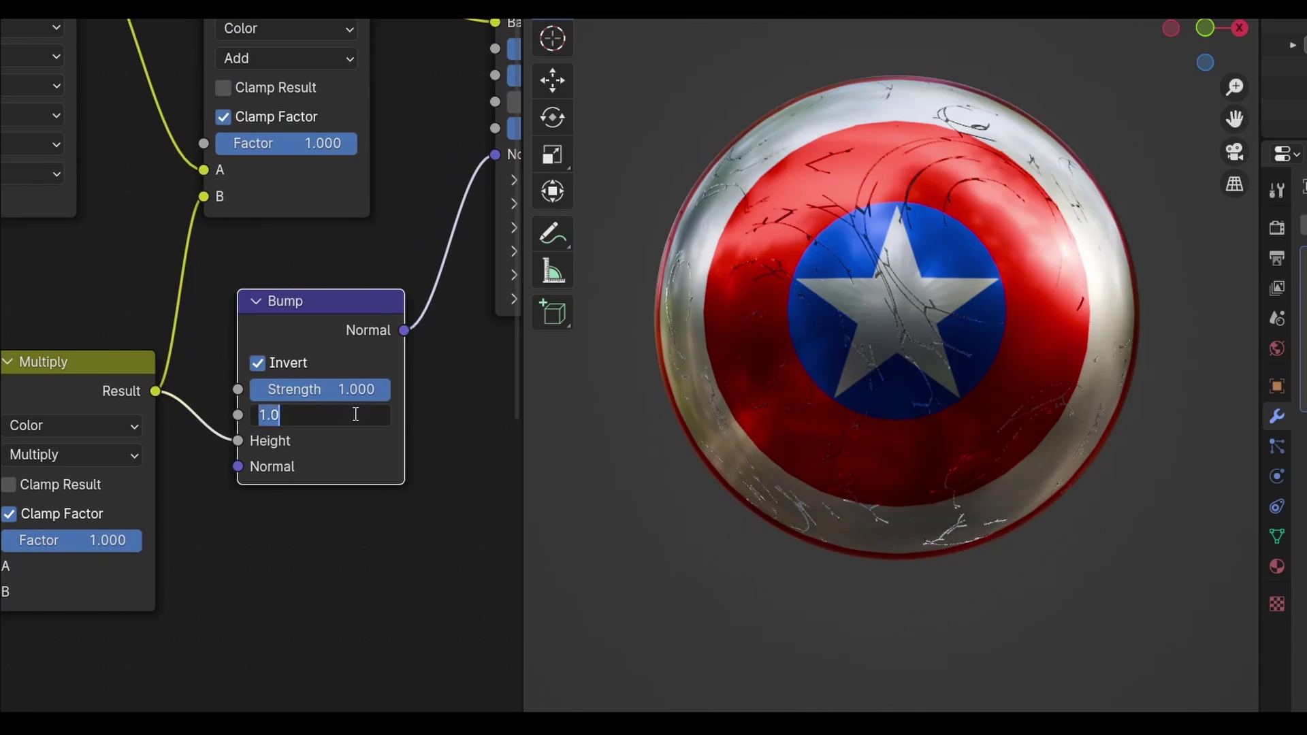
{"action": "type", "text": "0.001"}
{"action": "key", "text": "Return"}
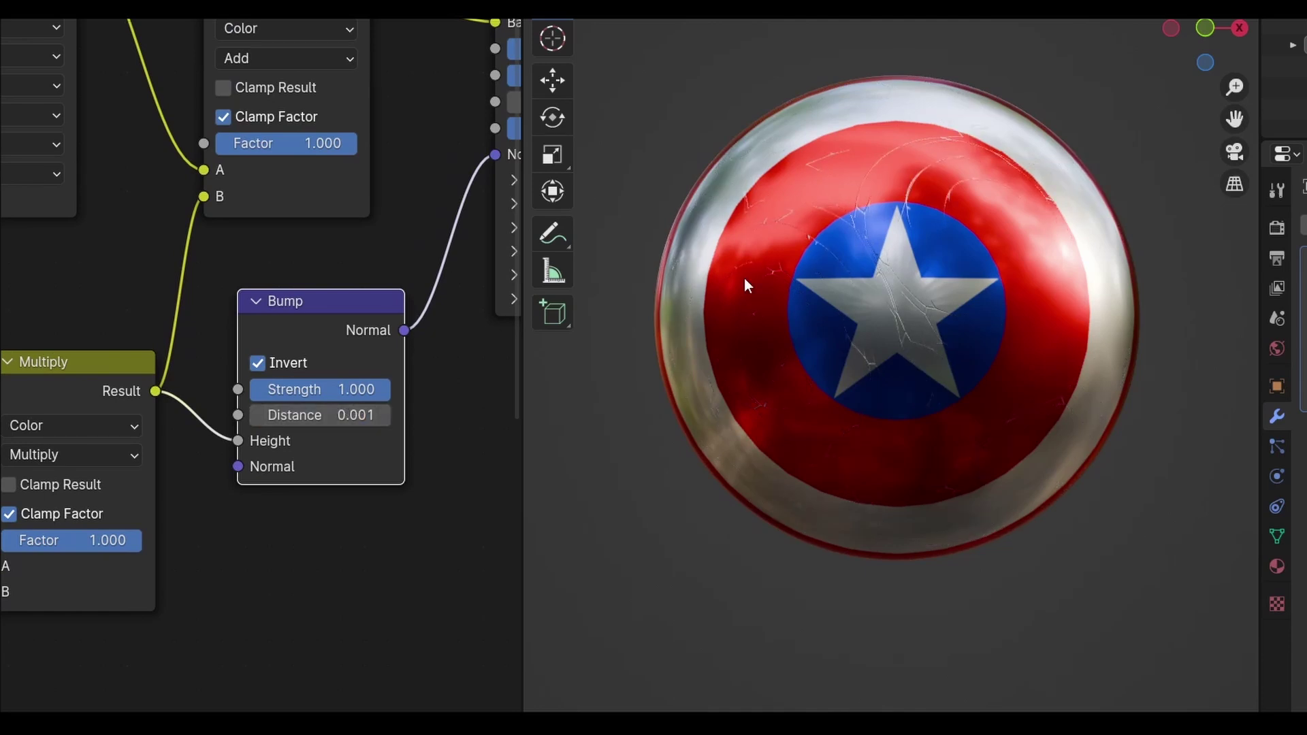
{"action": "middle_click_drag", "start_coordinate": [831, 272], "coordinate": [885, 274]}
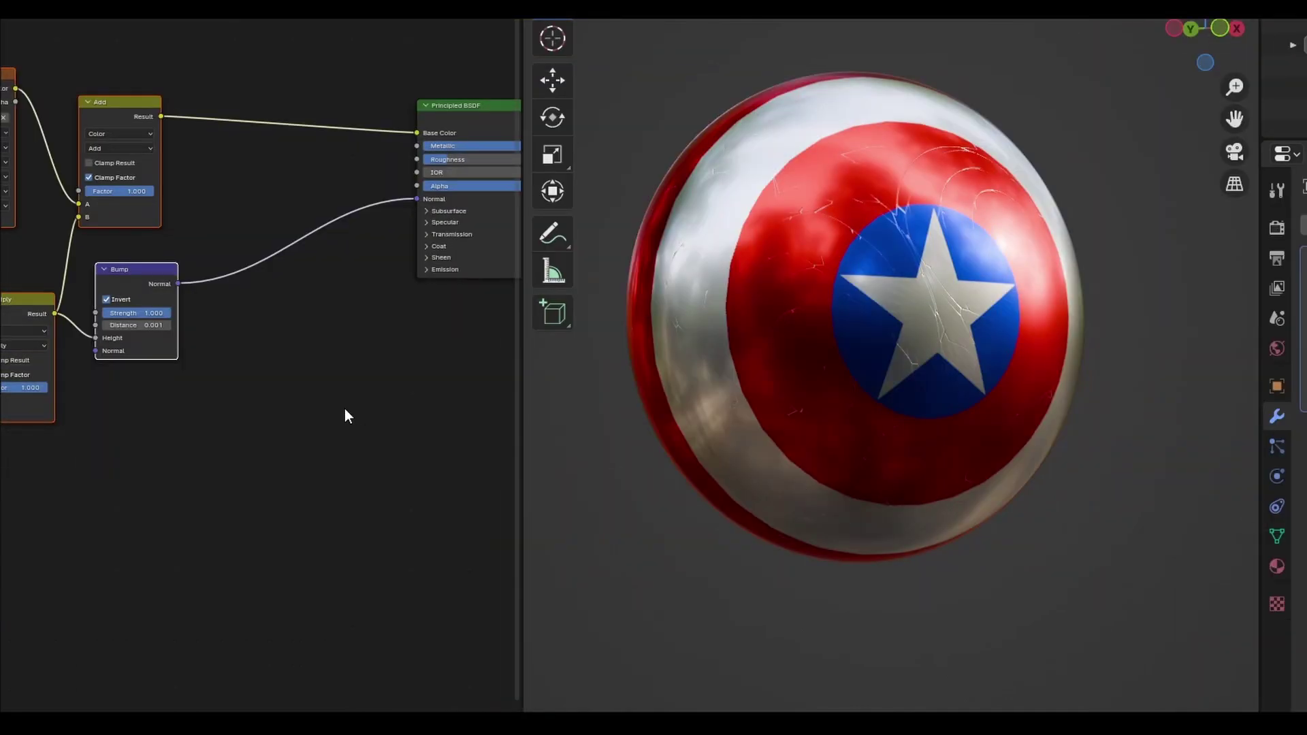
Step: Add a Noise Texture node below the Bump node
{"action": "key", "text": "shift+a"}
{"action": "left_click", "coordinate": [271, 389]}
{"action": "type", "text": "noise"}
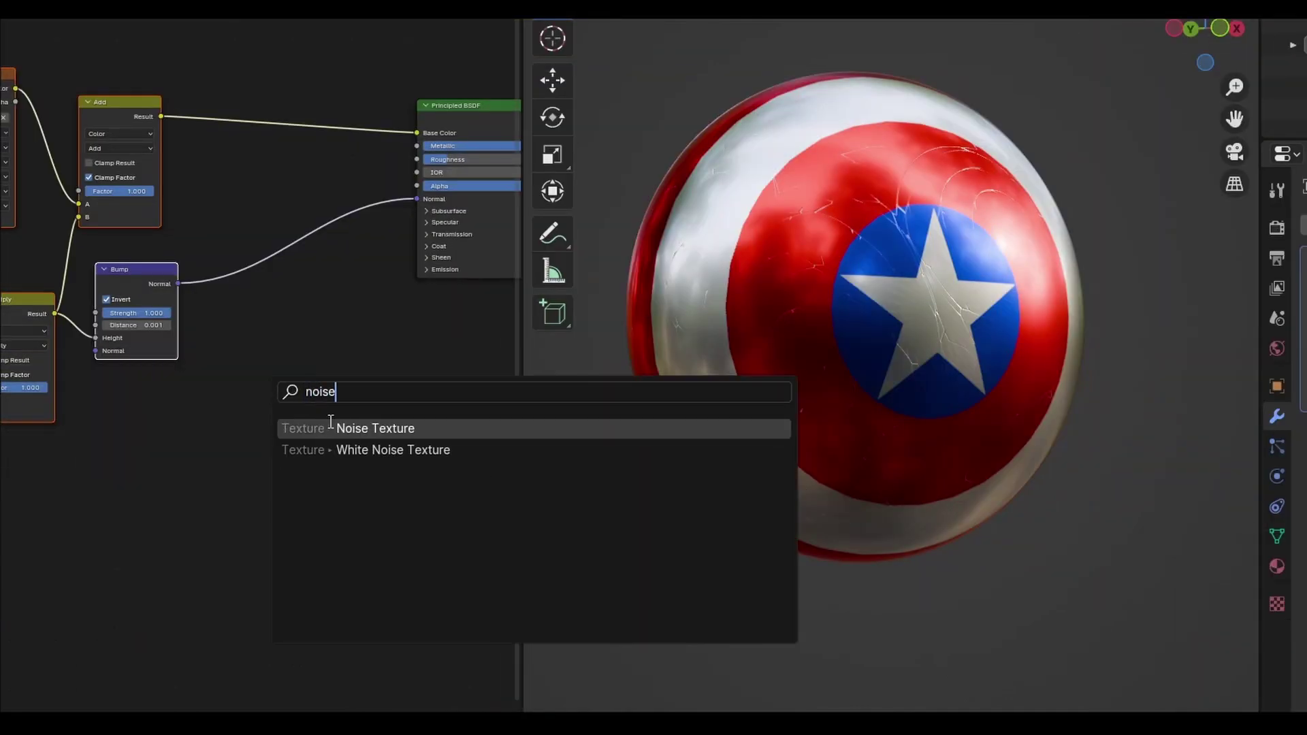
{"action": "left_click", "coordinate": [331, 426]}
{"action": "left_click", "coordinate": [111, 421]}
Step: Add a Color Ramp node beside the Noise Texture
{"action": "scroll", "coordinate": [259, 385], "scroll_direction": "up", "scroll_amount": 2}
{"action": "key", "text": "shift+a"}
{"action": "left_click", "coordinate": [259, 385]}
{"action": "type", "text": "color"}
{"action": "key", "text": "Return"}
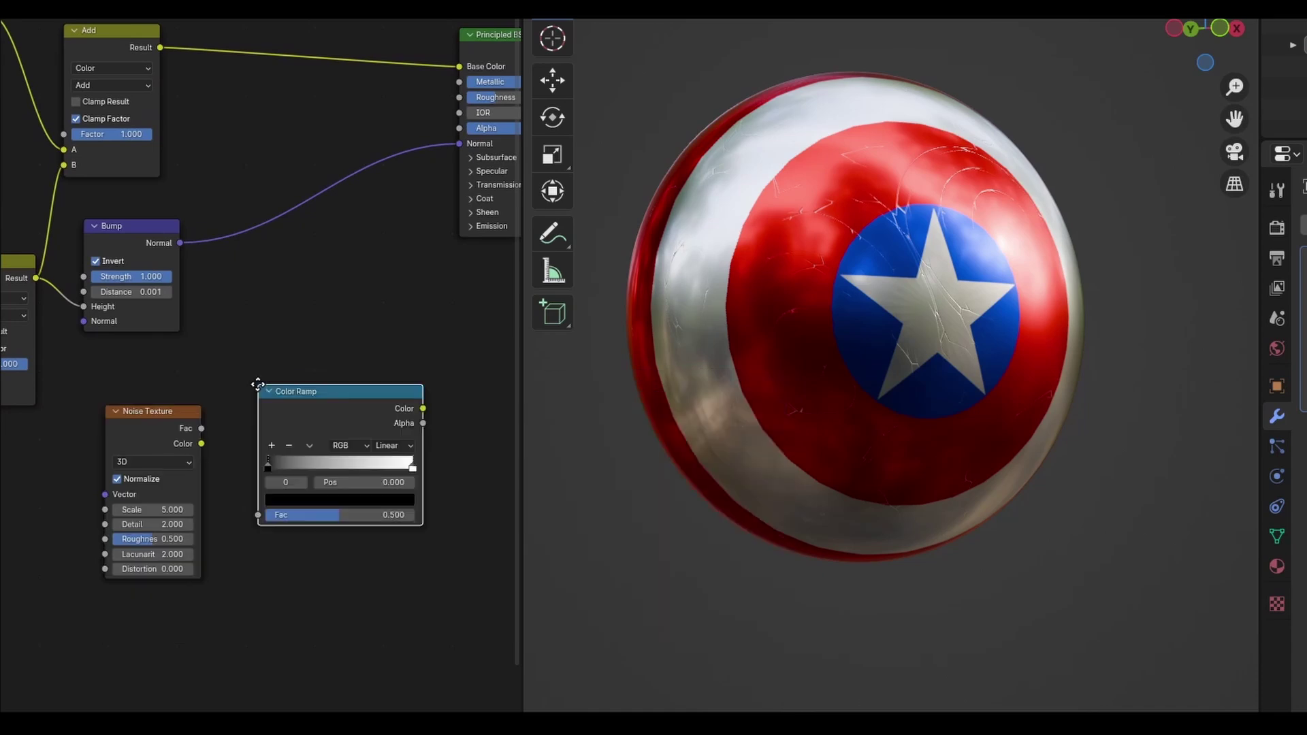
{"action": "left_click", "coordinate": [245, 412]}
Step: Connect the Noise Texture's Fac to the Color Ramp and the ramp's Color to the Principled BSDF's Roughness
{"action": "scroll", "coordinate": [223, 351], "scroll_direction": "up", "scroll_amount": 1}
{"action": "left_click_drag", "start_coordinate": [181, 377], "coordinate": [226, 520]}
{"action": "scroll", "coordinate": [258, 328], "scroll_direction": "right", "scroll_amount": 4}
{"action": "left_click_drag", "start_coordinate": [301, 473], "coordinate": [353, 98]}
{"action": "middle_click_drag", "start_coordinate": [264, 364], "coordinate": [383, 212]}
{"action": "scroll", "coordinate": [333, 247], "scroll_direction": "up", "scroll_amount": 3}
{"action": "mouse_move", "coordinate": [333, 247]}
{"action": "middle_mouse_down"}
{"action": "mouse_move", "coordinate": [318, 245]}
{"action": "mouse_move", "coordinate": [331, 247]}
{"action": "middle_mouse_up"}
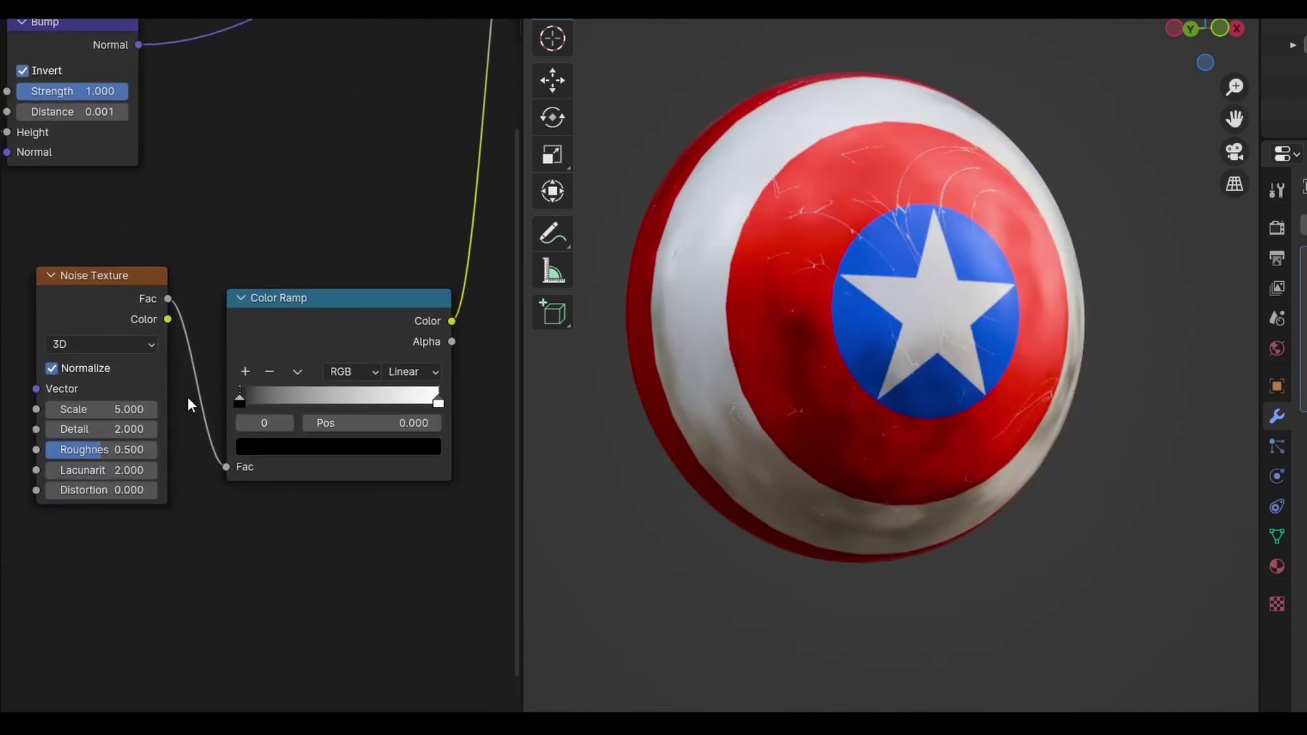
Step: Set the noise to Scale 5.700, Detail 7.800 and Roughness 0.953; move the ramp's black stop inward and white stop to 0.713
{"action": "left_click_drag", "start_coordinate": [103, 409], "coordinate": [146, 450]}
{"action": "left_click_drag", "start_coordinate": [241, 402], "coordinate": [257, 401]}
{"action": "left_click_drag", "start_coordinate": [257, 399], "coordinate": [307, 398]}
{"action": "left_click_drag", "start_coordinate": [453, 400], "coordinate": [401, 409]}
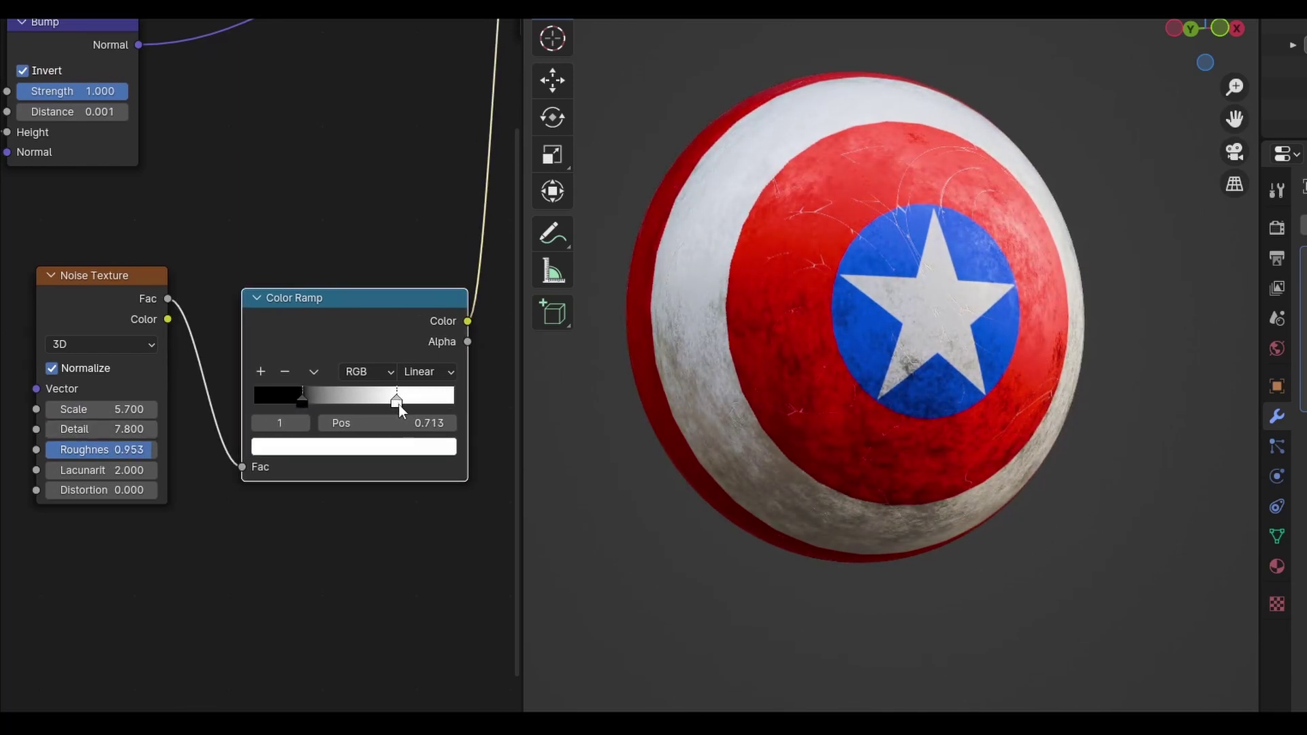
Step: Darken the Color Ramp's white stop to a mid gray for a glossier shield surface
{"action": "left_click", "coordinate": [397, 448]}
{"action": "left_click_drag", "start_coordinate": [441, 155], "coordinate": [440, 216]}
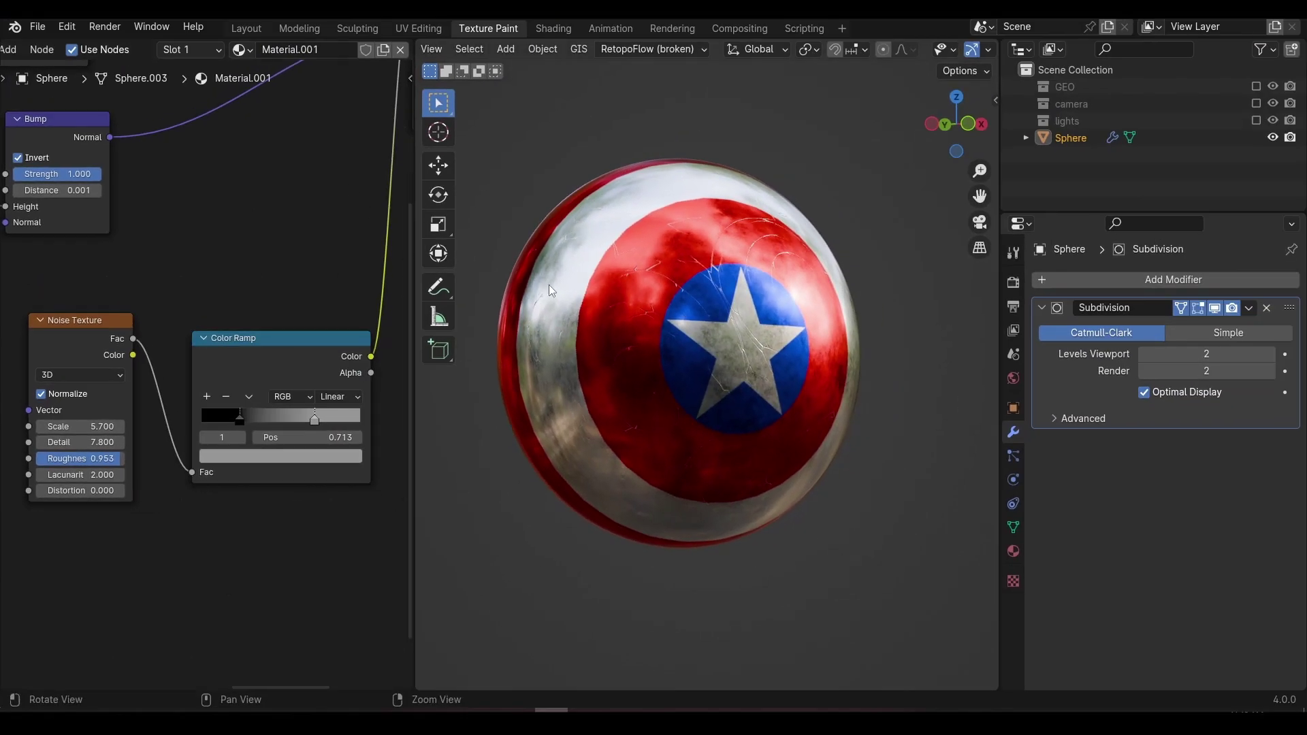
{"action": "middle_click_drag", "start_coordinate": [695, 231], "coordinate": [746, 239]}
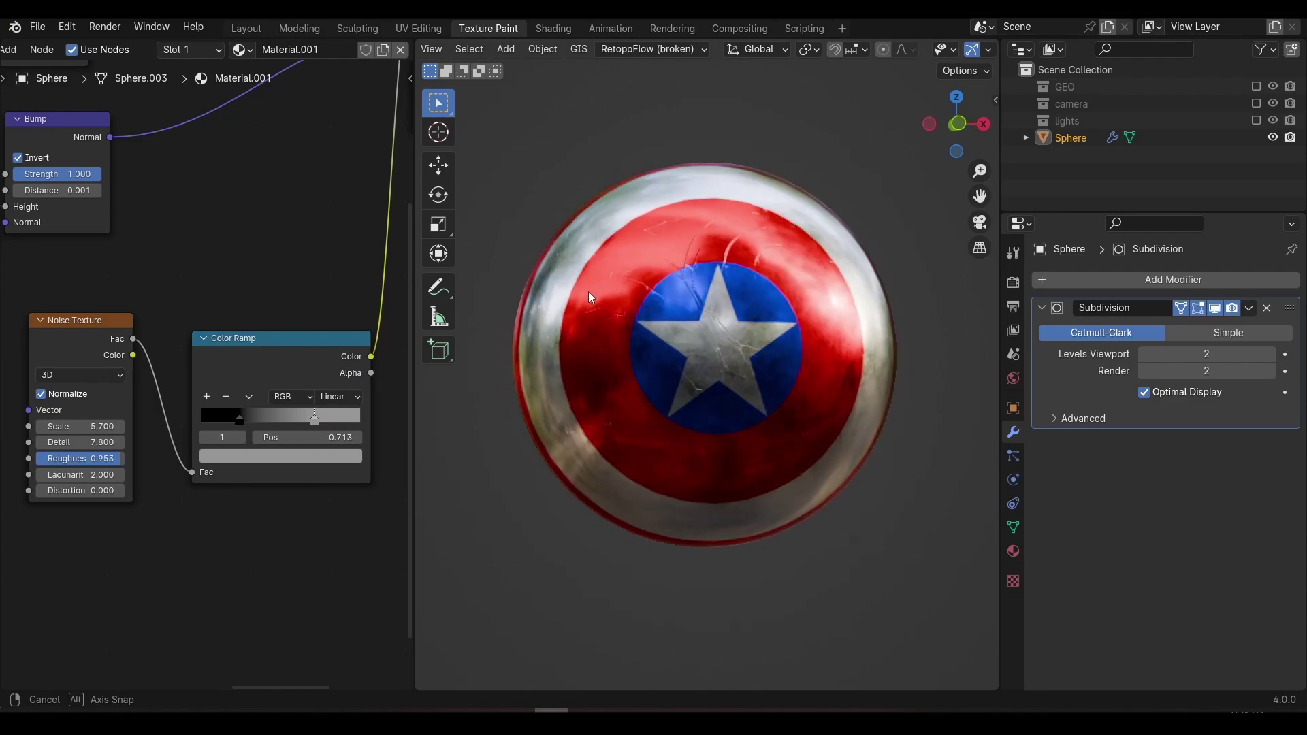